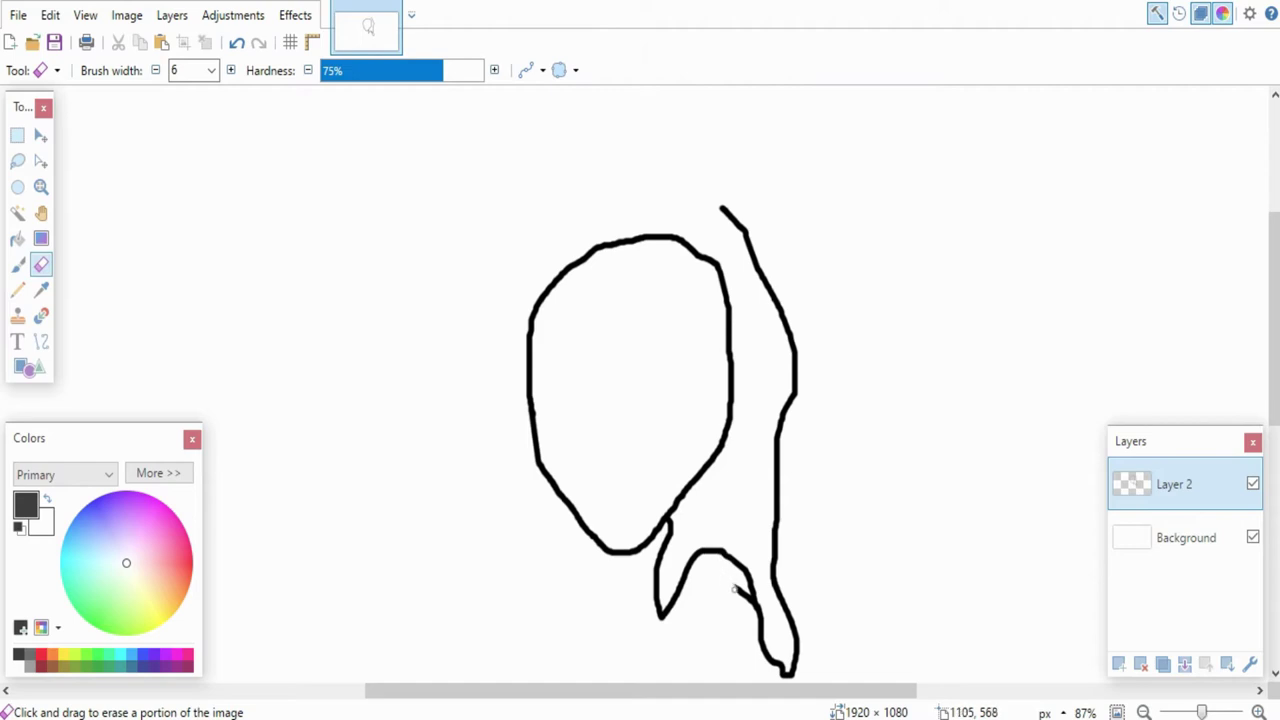
Step: Erase the stray stroke inside the right hair lock and redraw the lock's pointed lower tip
scroll(748, 598, down, 2)
mouse_move(760, 564)
mouse_down()
mouse_move(776, 594)
mouse_move(760, 555)
mouse_up()
key(b)
key(e)
mouse_move(787, 598)
mouse_down()
mouse_move(843, 607)
mouse_move(800, 576)
mouse_up()
key(b)
scroll(797, 578, up, 2)
scroll(517, 474, down, 3)
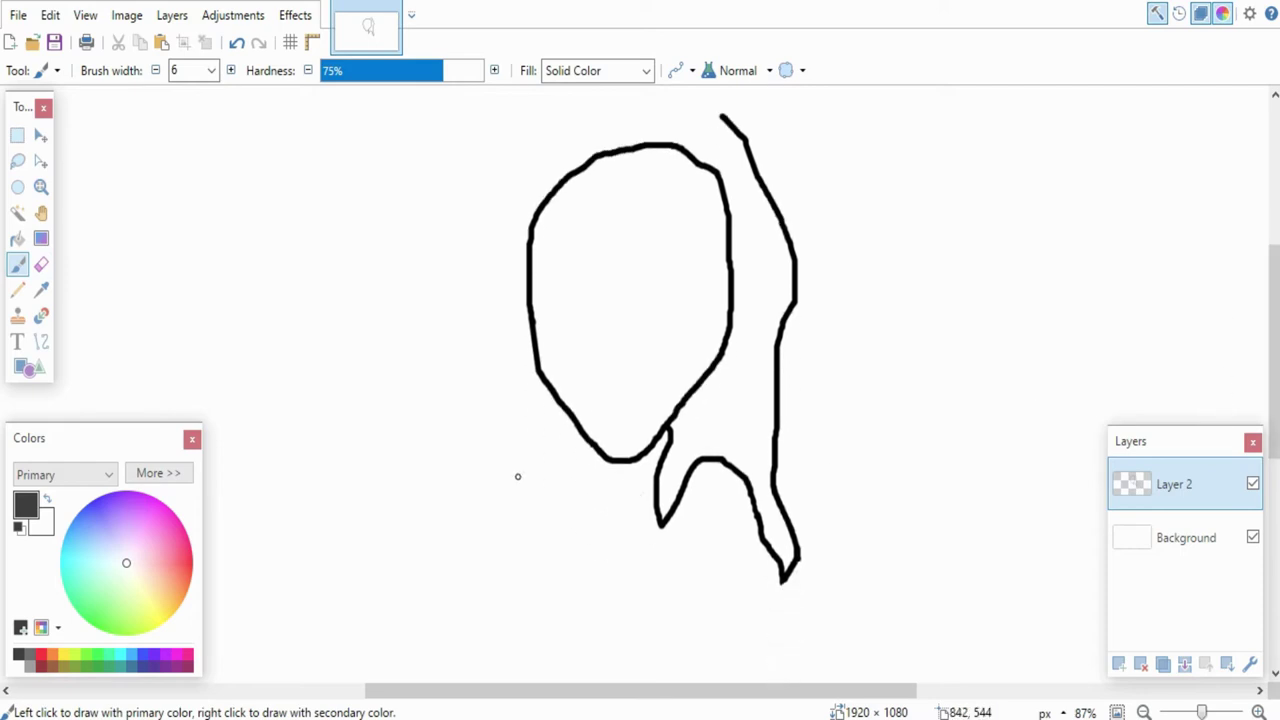
Step: Draw the left hair lock from the jaw upward and the hair outline across the head, erasing the overshoots
mouse_move(568, 410)
mouse_down()
mouse_move(543, 463)
mouse_move(499, 166)
mouse_move(566, 97)
mouse_up()
scroll(566, 97, up, 2)
mouse_move(495, 298)
mouse_down()
mouse_move(609, 210)
mouse_move(726, 204)
mouse_up()
key(e)
drag(545, 203, 576, 173)
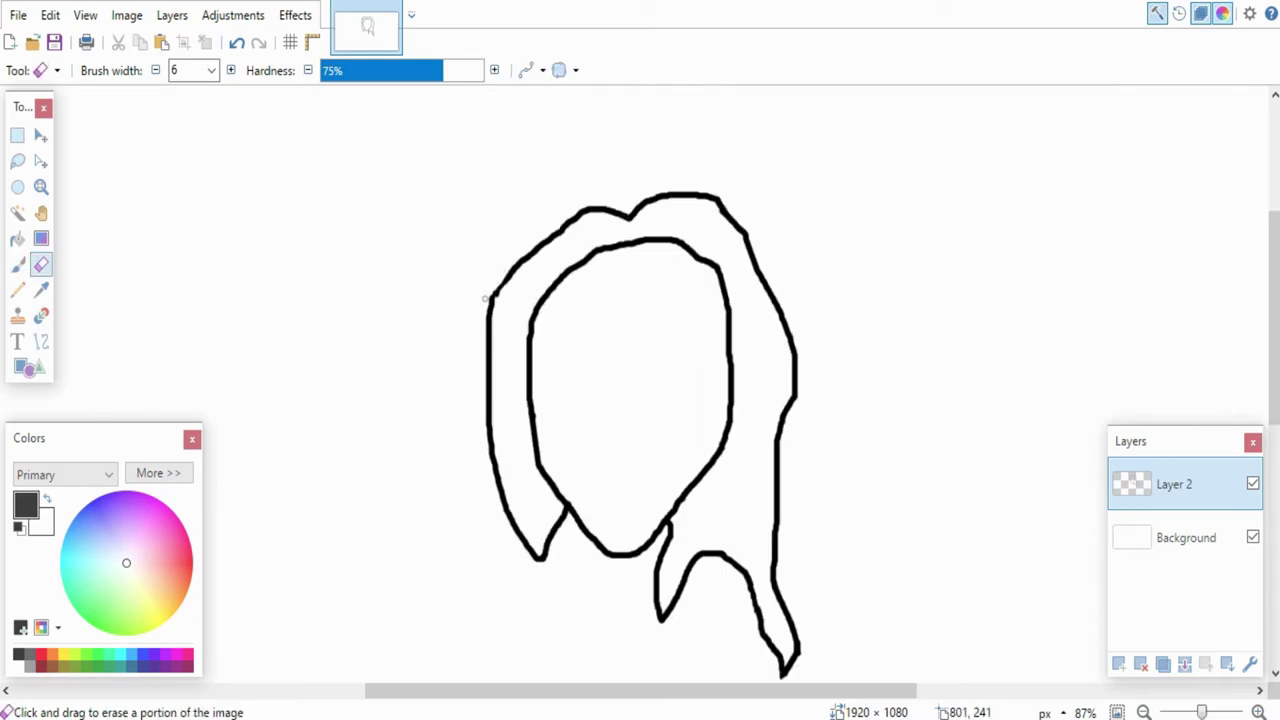
Step: Draw two slanted, angry eyebrows on the upper face and move them into position
key(b)
mouse_move(628, 338)
mouse_down()
mouse_move(703, 354)
mouse_move(630, 370)
mouse_move(712, 358)
mouse_move(712, 375)
mouse_move(522, 381)
mouse_move(538, 373)
mouse_move(497, 414)
mouse_move(494, 370)
mouse_up()
key(e)
key(b)
key(s)
key(m)
key(s)
mouse_move(614, 330)
mouse_down()
mouse_move(710, 380)
mouse_move(752, 362)
mouse_up()
key(m)
key(ctrl+d)
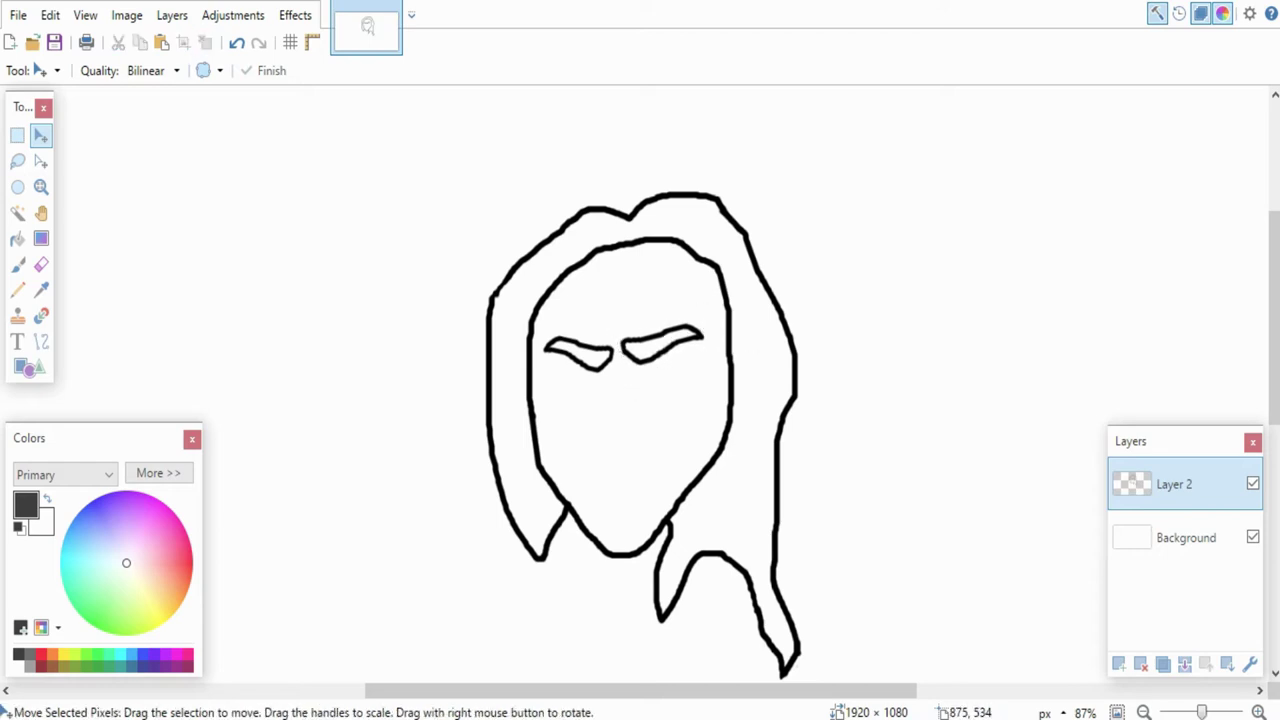
Step: Reshape the left hair lock into a longer, narrower tip and draw the collar-like neck under the chin
key(b)
key(e)
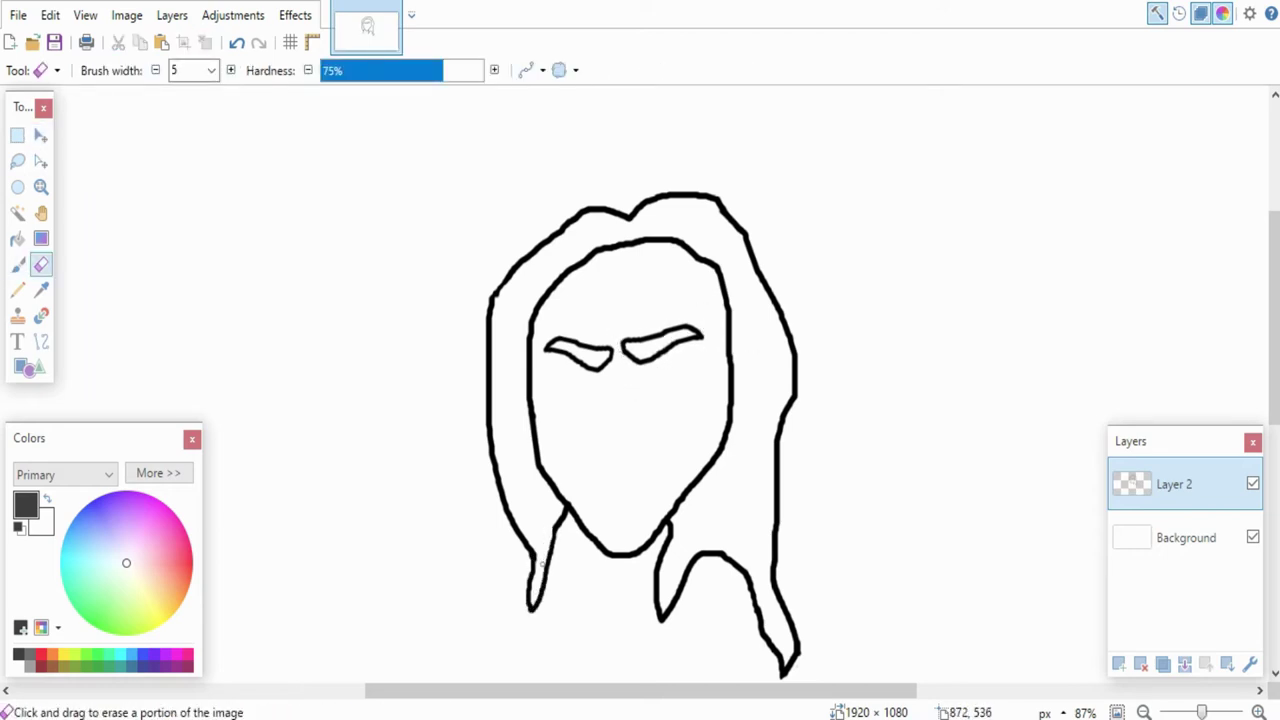
key(b)
mouse_move(582, 566)
mouse_down()
mouse_move(652, 566)
mouse_move(643, 583)
mouse_up()
key(e)
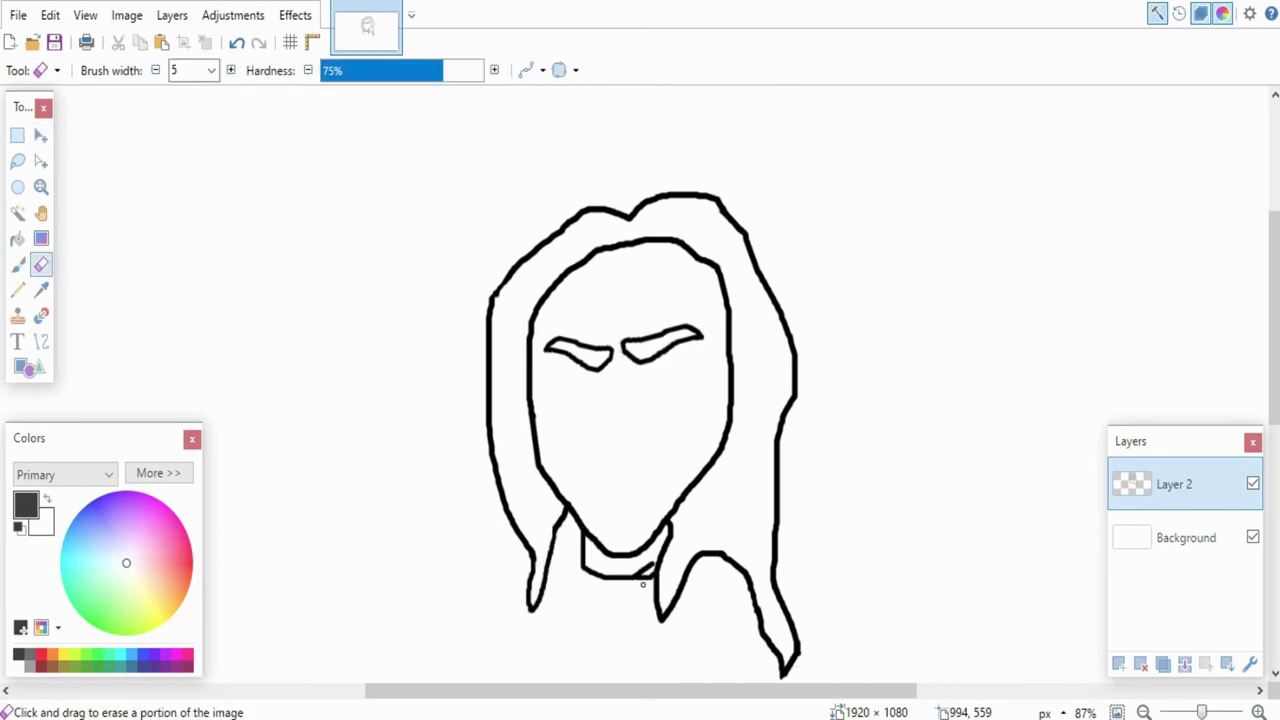
key(b)
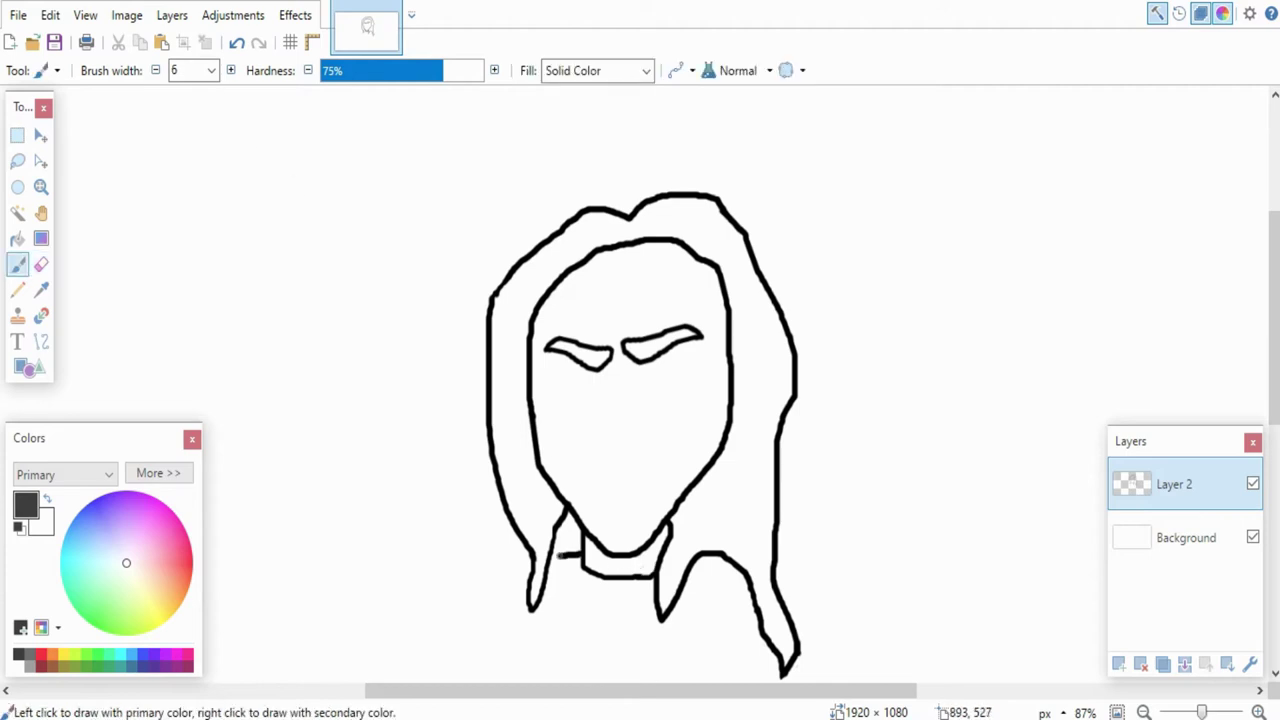
Step: Draw the left shoulder and both sides of the torso down from the hair locks
drag(517, 578, 497, 645)
scroll(497, 645, down, 3)
drag(762, 428, 780, 583)
drag(495, 432, 494, 555)
scroll(589, 501, down, 3)
Step: Erase the part of the right hair lock beyond the torso and close the lock at the shoulder
scroll(640, 490, up, 5)
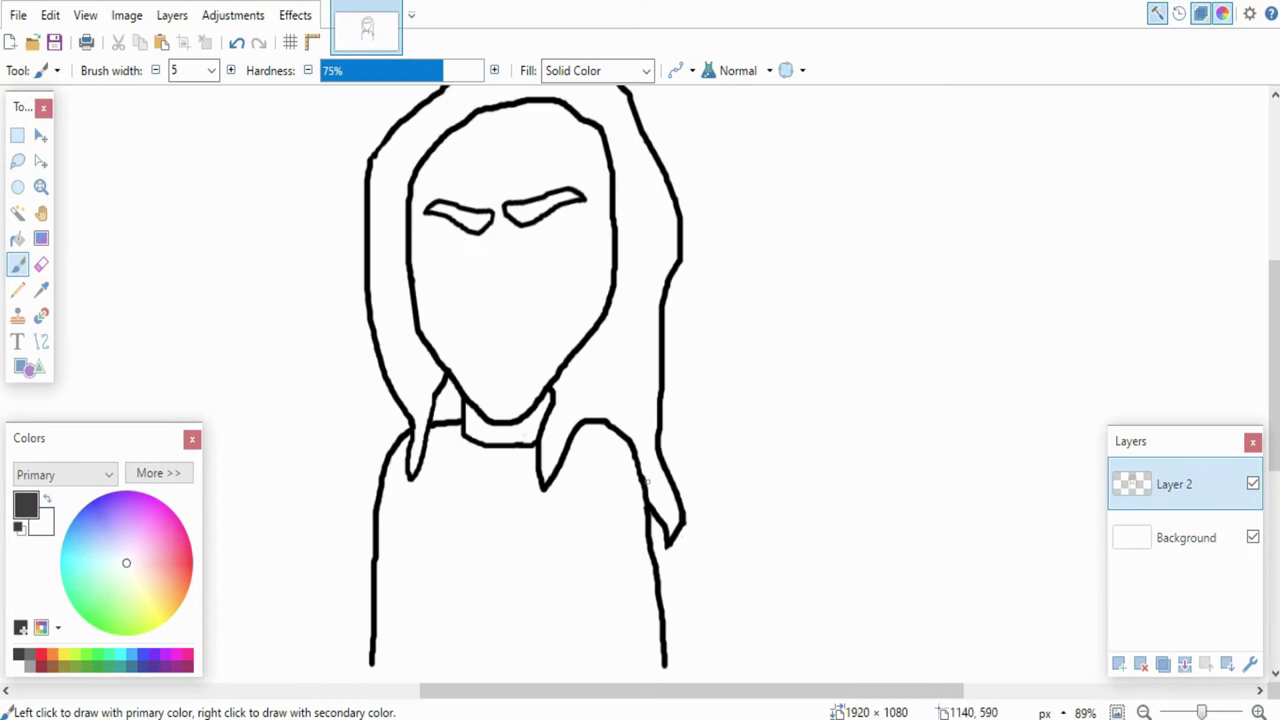
key(e)
mouse_move(643, 524)
mouse_down()
mouse_move(671, 512)
mouse_move(677, 559)
mouse_up()
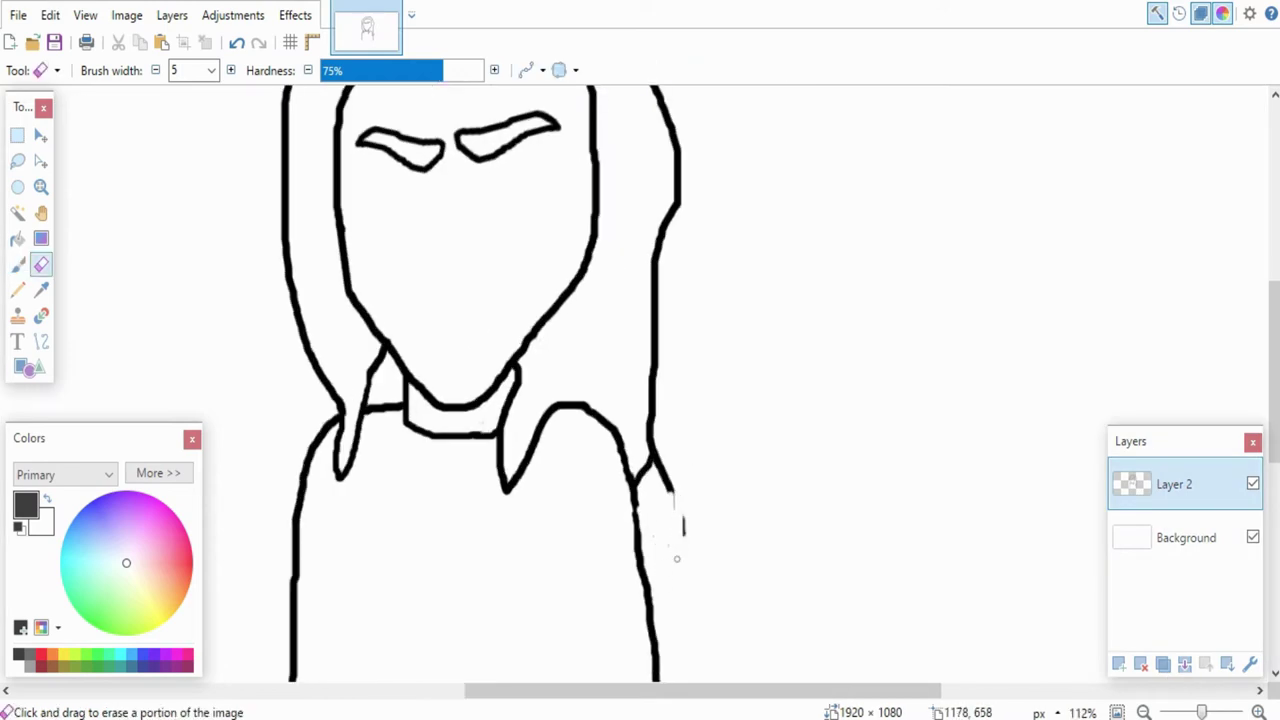
key(b)
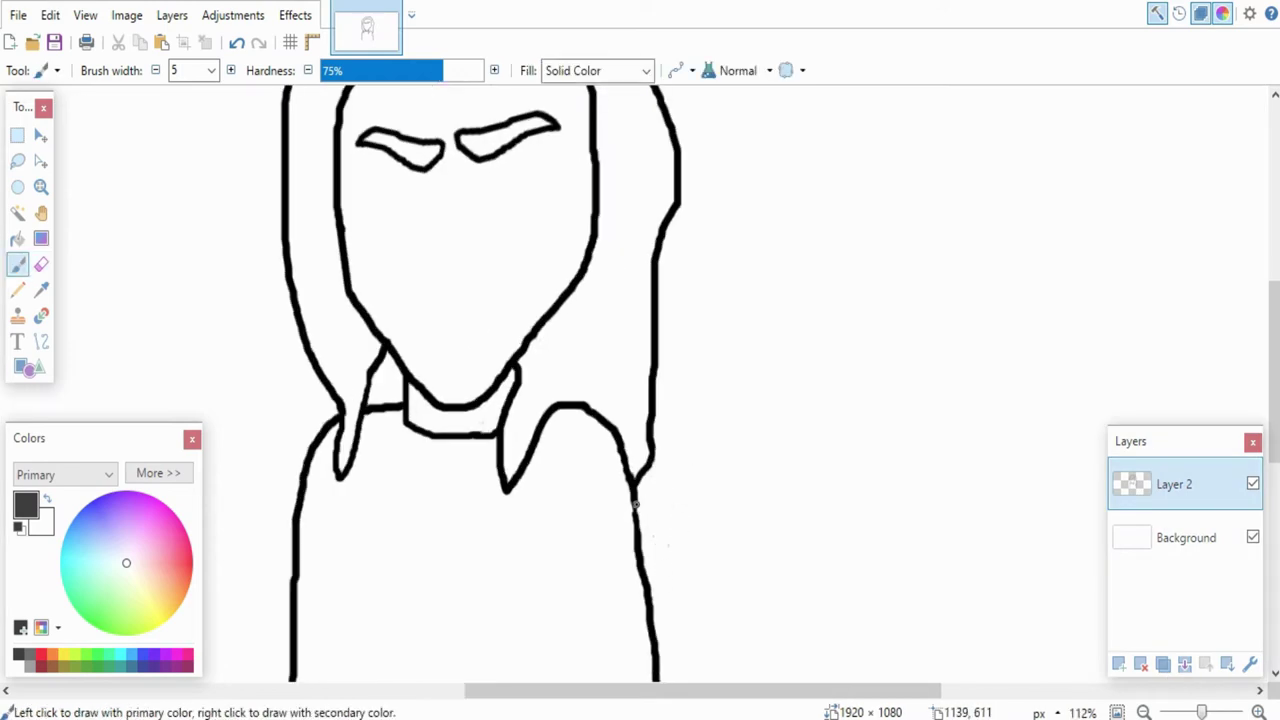
Step: Erase the torso's right side and redraw it tapering inward toward the waist with a brush width of 6
scroll(640, 500, down, 5)
scroll(615, 490, up, 1)
drag(1274, 330, 1274, 420)
scroll(654, 468, up, 1)
click(231, 70)
scroll(706, 270, up, 2)
mouse_move(613, 272)
mouse_down()
mouse_move(612, 431)
mouse_move(600, 405)
mouse_move(588, 546)
mouse_up()
key(ctrl+z)
scroll(669, 314, up, 3)
key(e)
drag(603, 270, 636, 535)
key(b)
scroll(596, 268, down, 3)
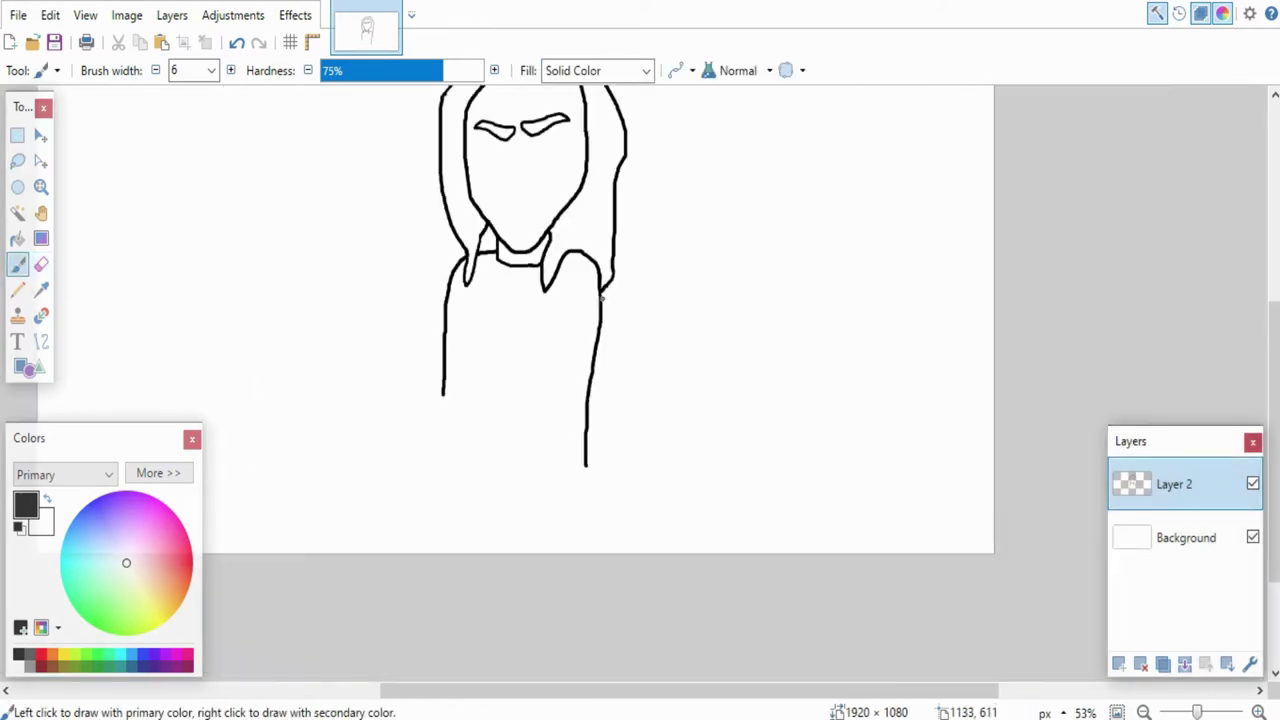
Step: Draw a tapered left torso side inside the existing line and close the torso with a bottom edge
scroll(440, 240, up, 3)
drag(440, 240, 477, 548)
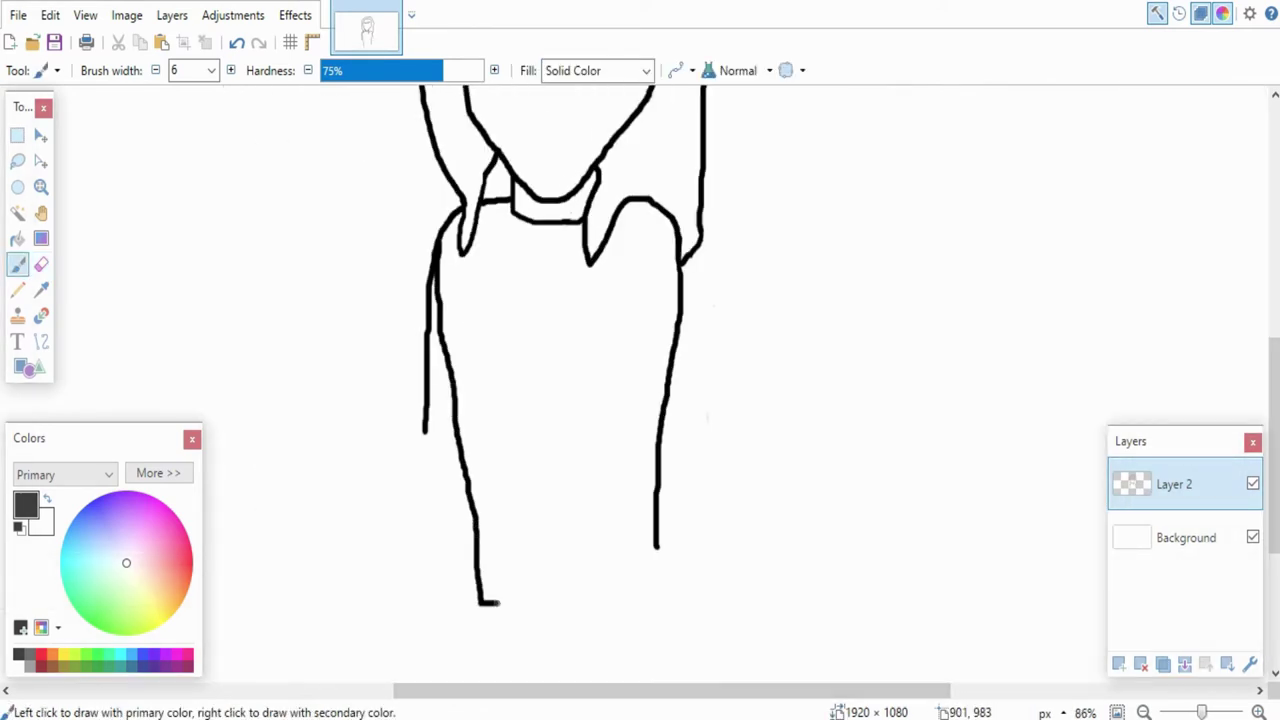
mouse_move(498, 603)
mouse_down()
mouse_move(629, 606)
mouse_move(656, 546)
mouse_up()
key(e)
scroll(1039, 372, down, 1)
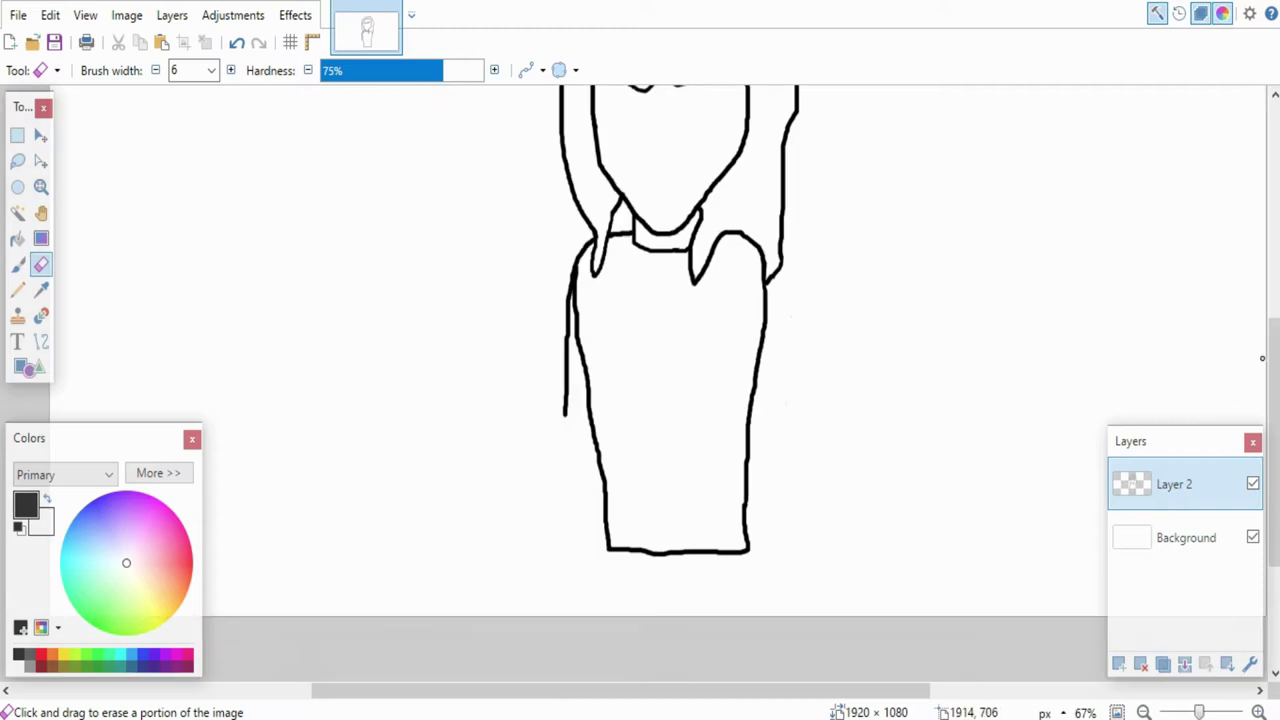
Step: Draw an upright oval left eye beneath the left eyebrow with a thinner brush
mouse_move(1274, 358)
mouse_down()
mouse_move(1274, 345)
mouse_move(1274, 356)
mouse_up()
key(b)
scroll(541, 435, down, 3)
scroll(541, 434, up, 1)
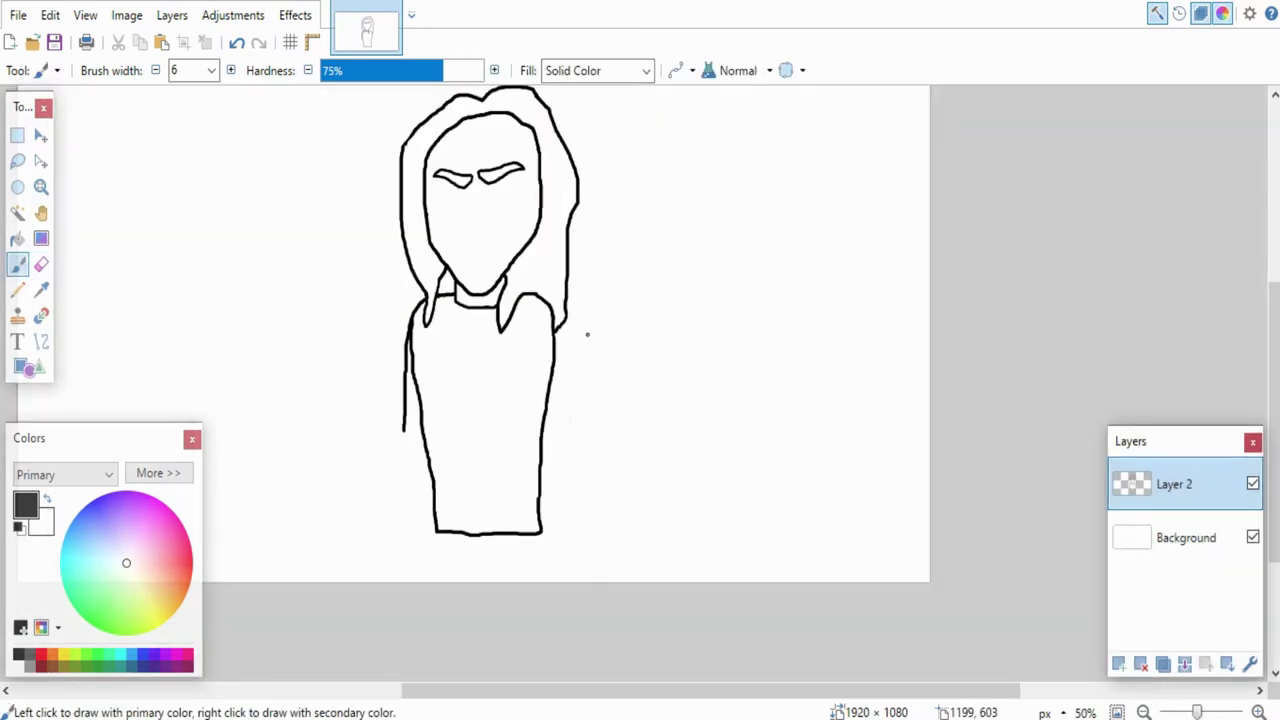
scroll(581, 277, up, 3)
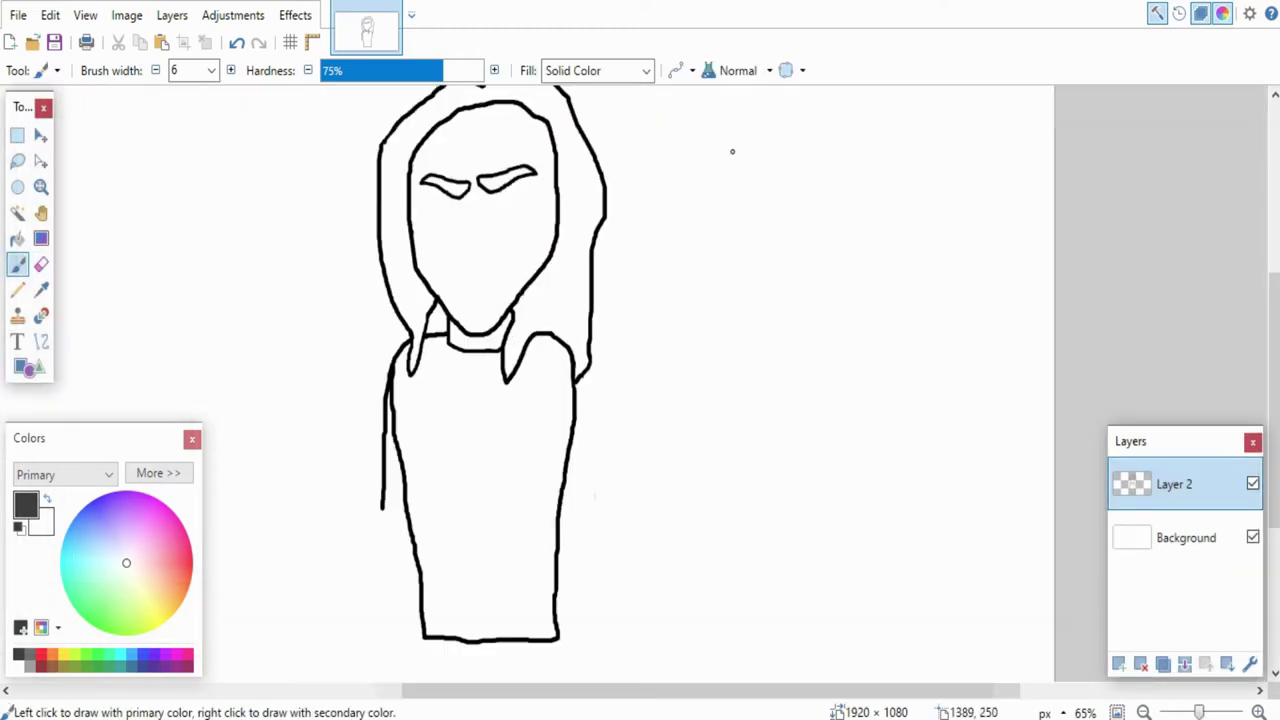
key(bracketleft)
mouse_move(449, 220)
mouse_down()
mouse_move(423, 214)
mouse_move(450, 221)
mouse_move(456, 288)
mouse_up()
Step: Duplicate the oval eye and place the copy beneath the right eyebrow
key(s)
key(ctrl+c)
key(ctrl+v)
drag(403, 248, 511, 245)
drag(430, 326, 480, 331)
key(ctrl+d)
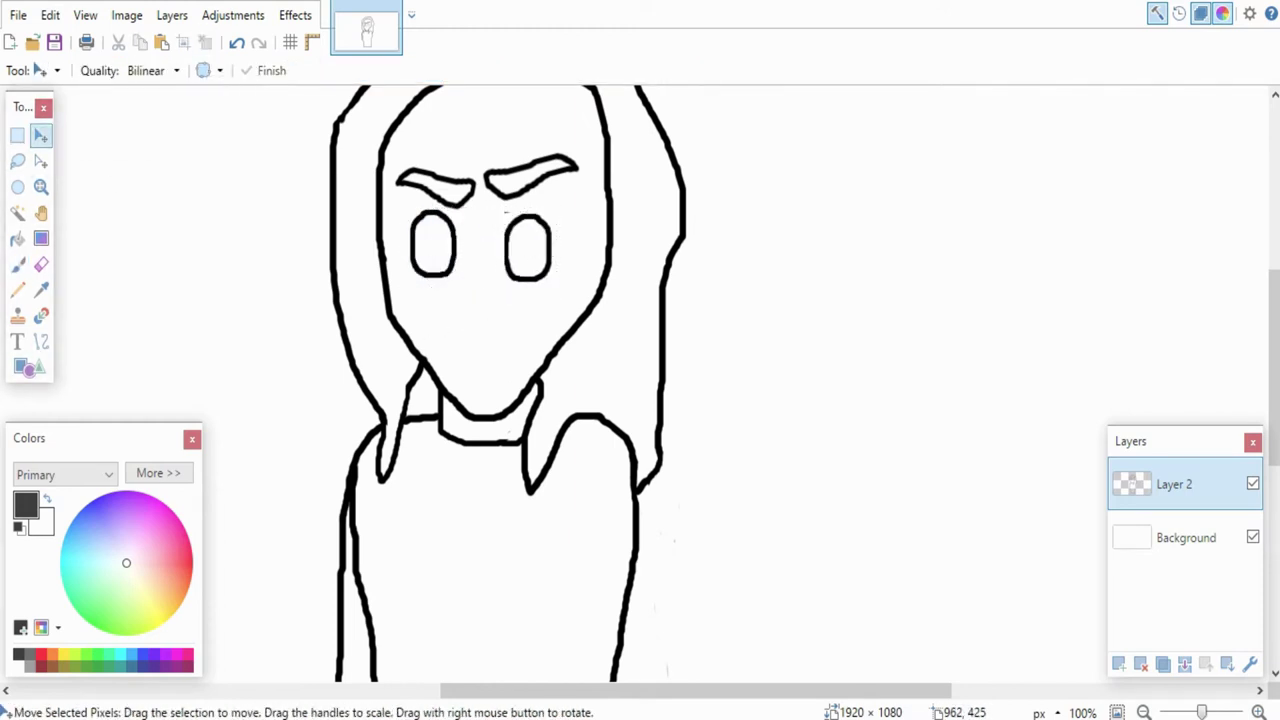
Step: Draw the nose between the eyes, and add curved cheek creases beneath it with a brush width of 2
key(b)
key(ctrl+z)
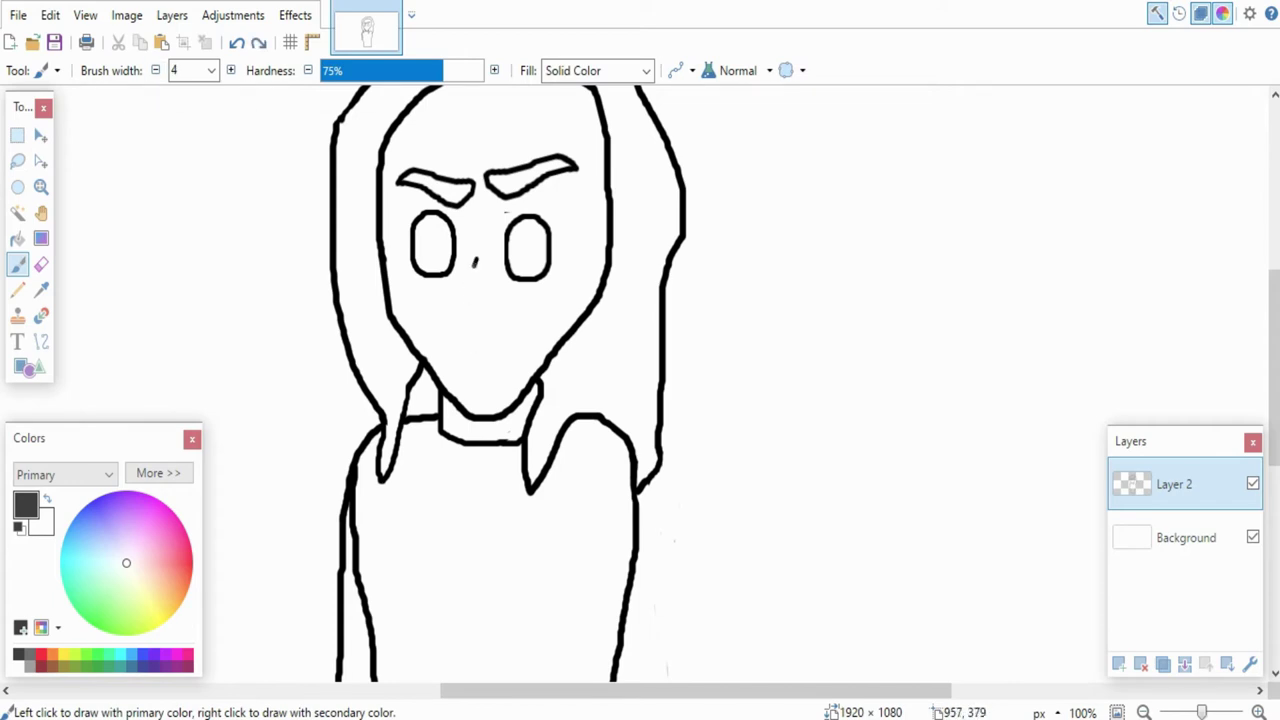
drag(478, 258, 476, 326)
click(155, 70)
click(155, 70)
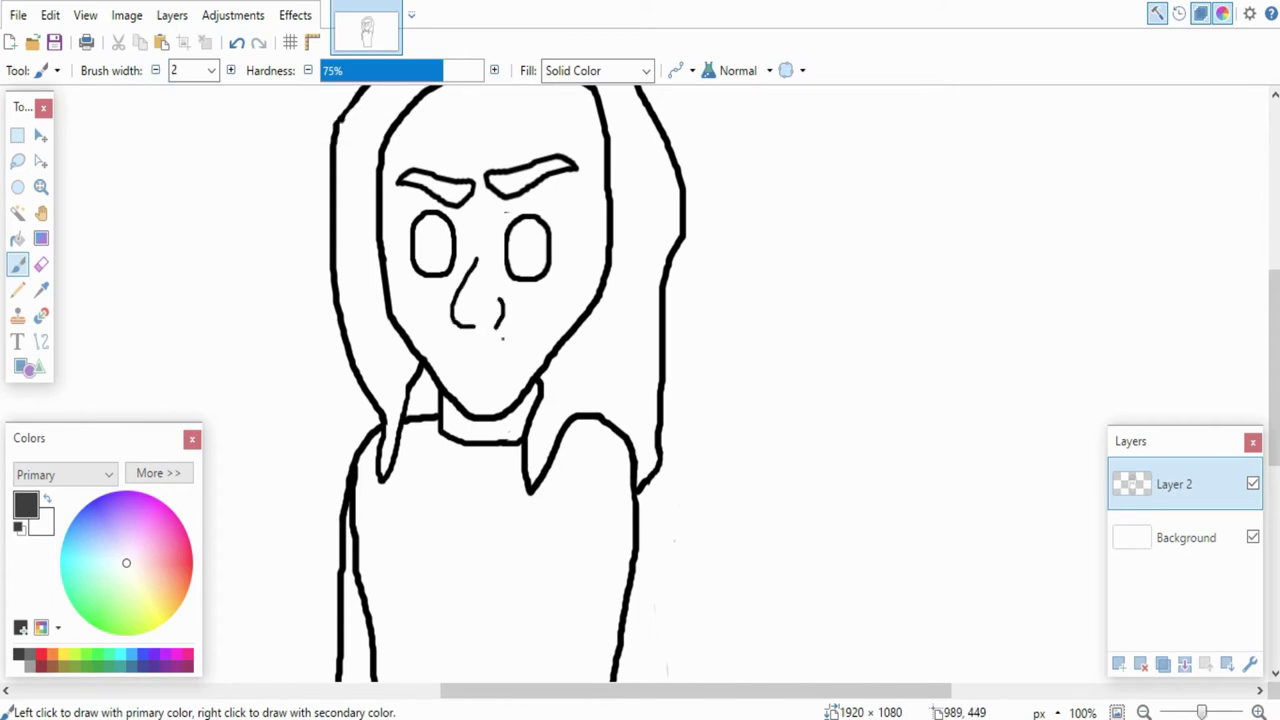
Step: Draw a short smiling mouth below the nose with a brush width of 5
click(231, 70)
click(231, 70)
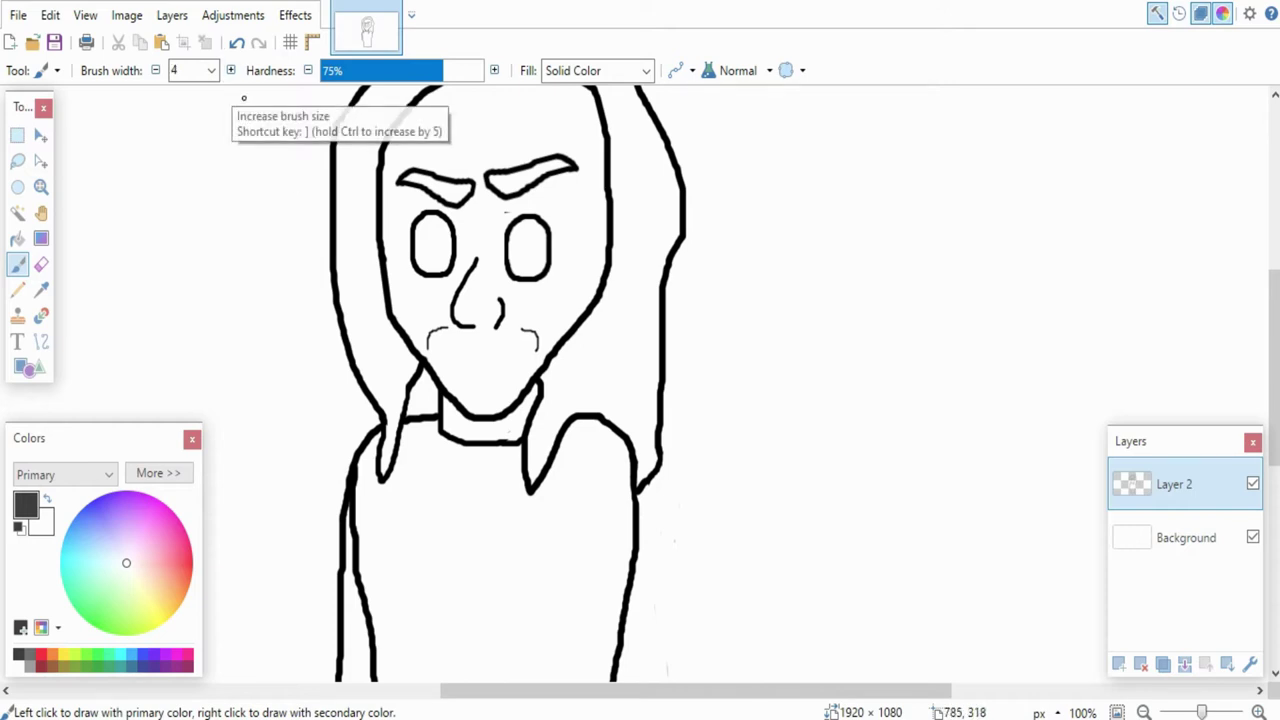
scroll(462, 310, up, 2)
click(231, 70)
mouse_move(440, 369)
mouse_down()
mouse_move(540, 378)
mouse_move(535, 365)
mouse_up()
key(ctrl+z)
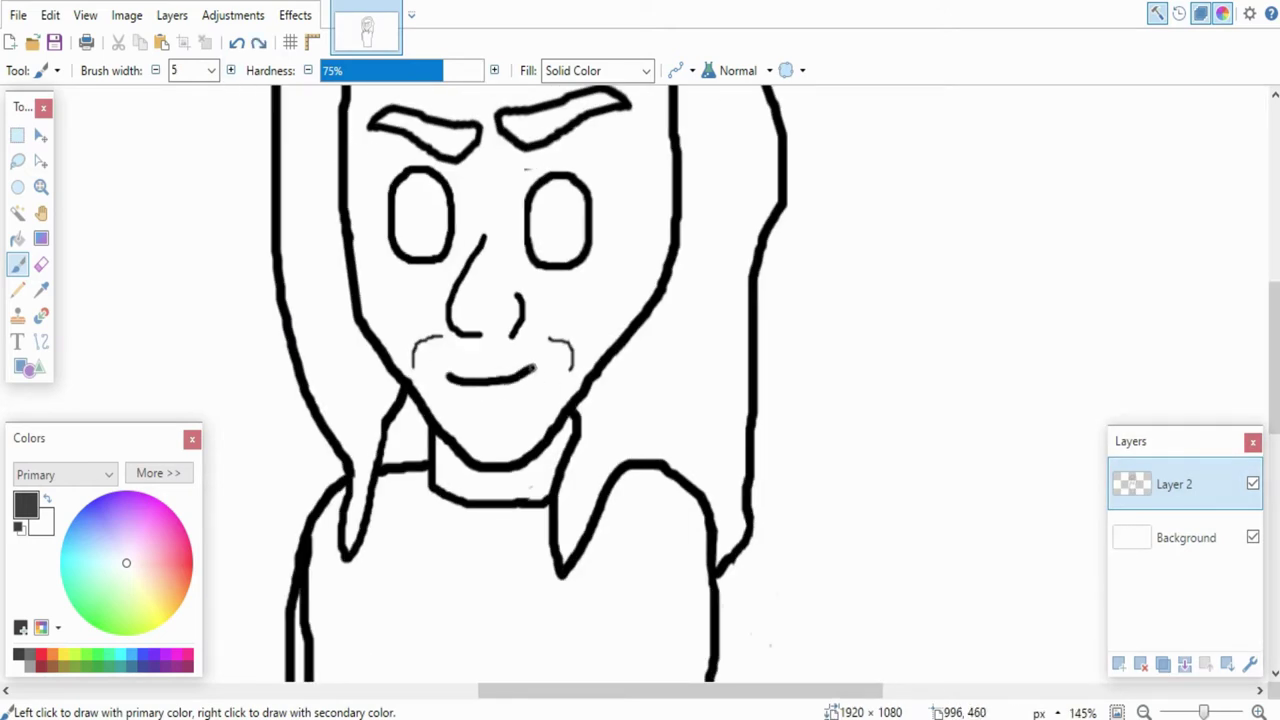
Step: Erase the inner line of the left hair lock between the jaw and the shoulder
scroll(538, 365, down, 3)
scroll(438, 371, up, 2)
key(e)
drag(450, 412, 441, 440)
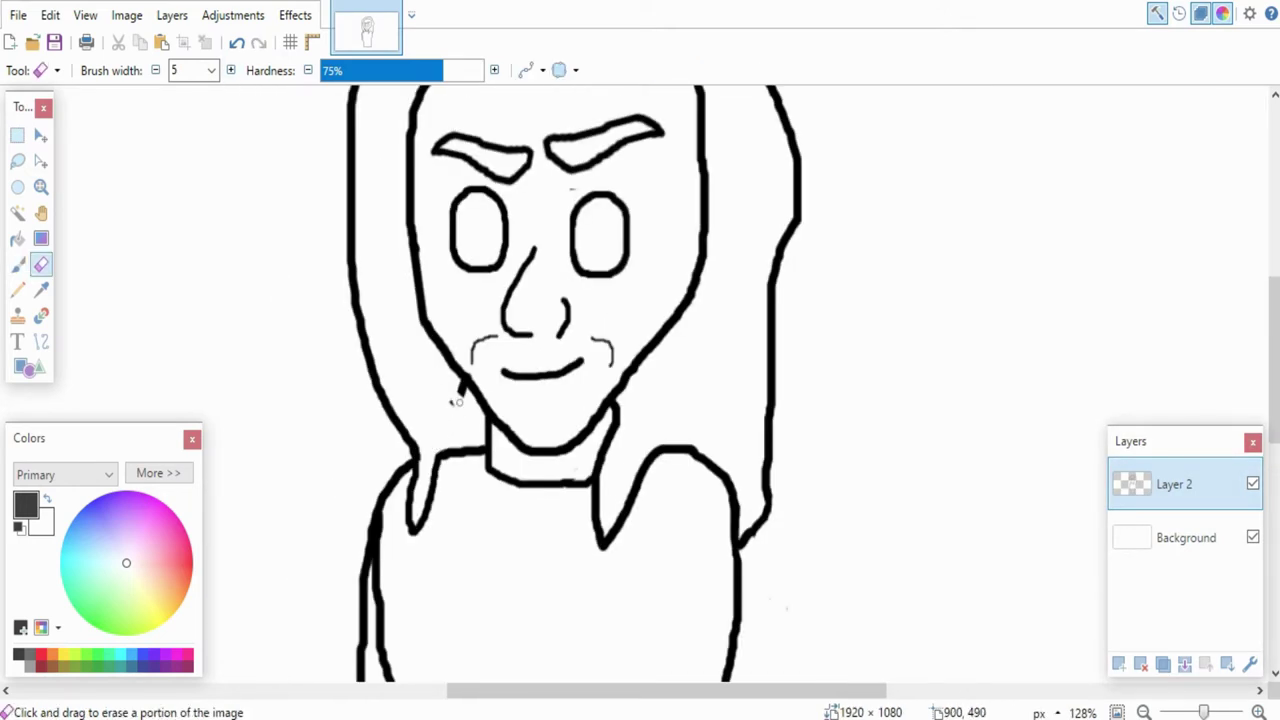
scroll(442, 375, down, 3)
scroll(343, 211, up, 4)
Step: Redraw the right side of the face closer to the eye and erase the old outline
key(b)
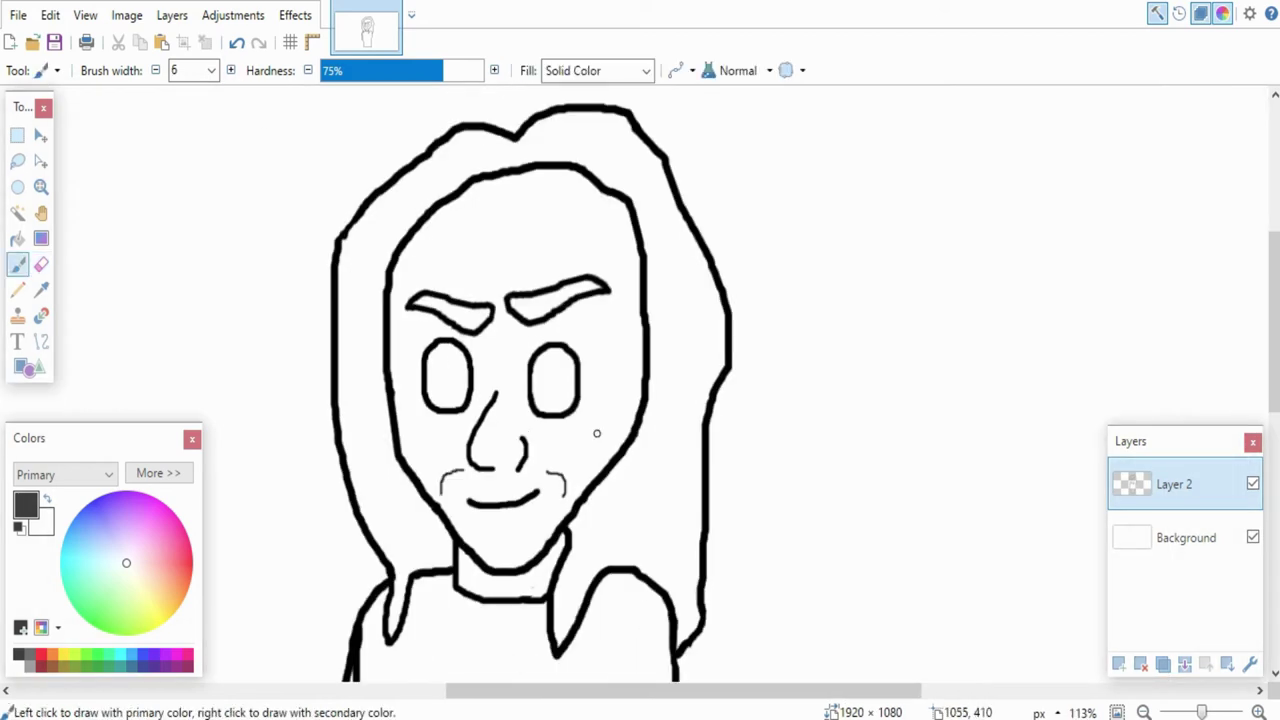
mouse_move(625, 450)
mouse_down()
mouse_move(606, 193)
mouse_move(642, 224)
mouse_move(608, 203)
mouse_move(641, 213)
mouse_move(625, 209)
mouse_move(657, 331)
mouse_move(647, 299)
mouse_move(631, 456)
mouse_move(620, 440)
mouse_move(604, 480)
mouse_up()
key(e)
key(b)
key(e)
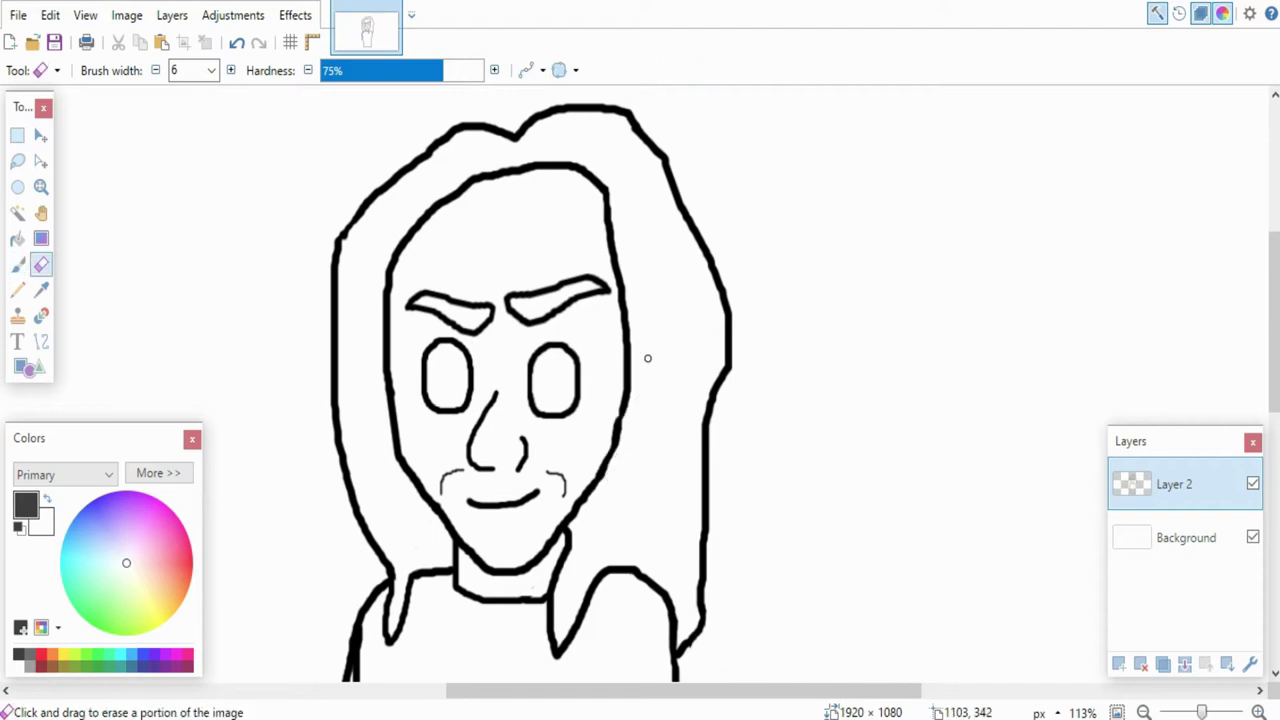
Step: Draw a lower hairline across the forehead and erase the old top edge of the face
key(b)
mouse_move(488, 193)
mouse_down()
mouse_move(606, 212)
mouse_move(470, 186)
mouse_move(519, 175)
mouse_move(503, 168)
mouse_move(580, 172)
mouse_up()
key(e)
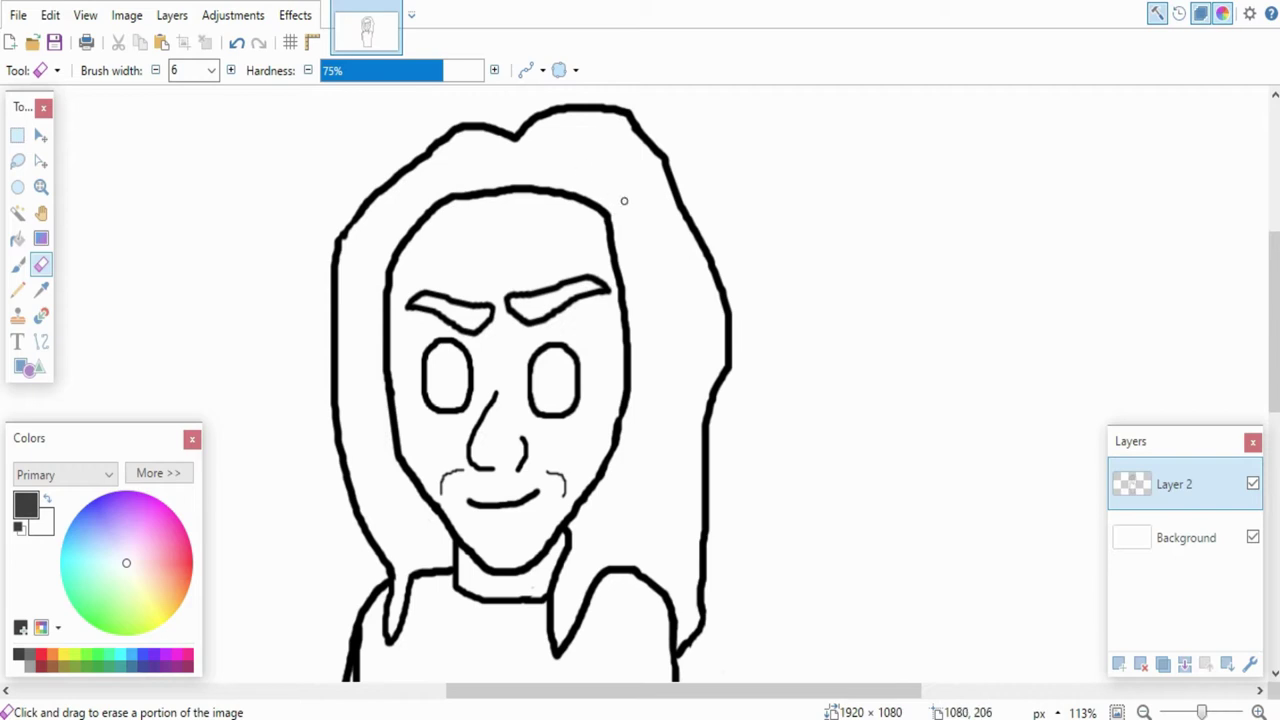
Step: Draw two curved chin lines from below the mouth to the bottom of the chin with a brush width of 3
scroll(624, 201, down, 5)
click(156, 71)
click(156, 71)
click(156, 71)
scroll(565, 407, up, 7)
key(b)
drag(565, 422, 558, 459)
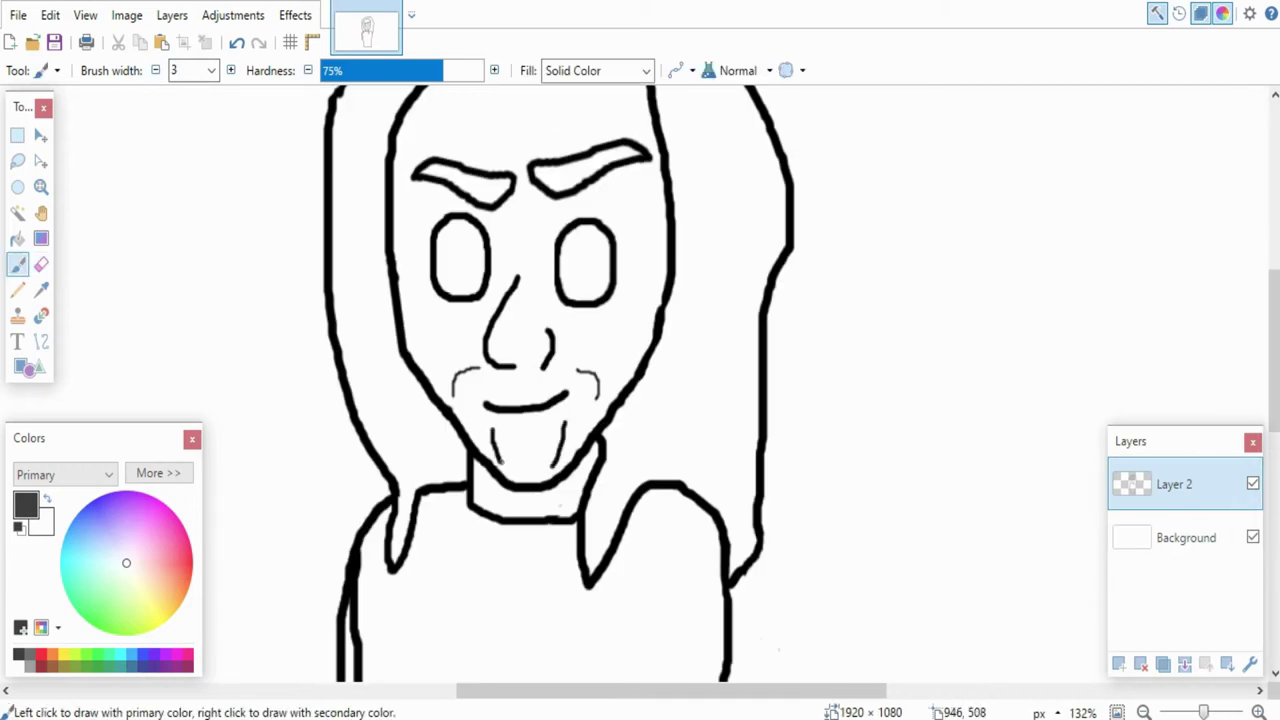
scroll(529, 467, down, 2)
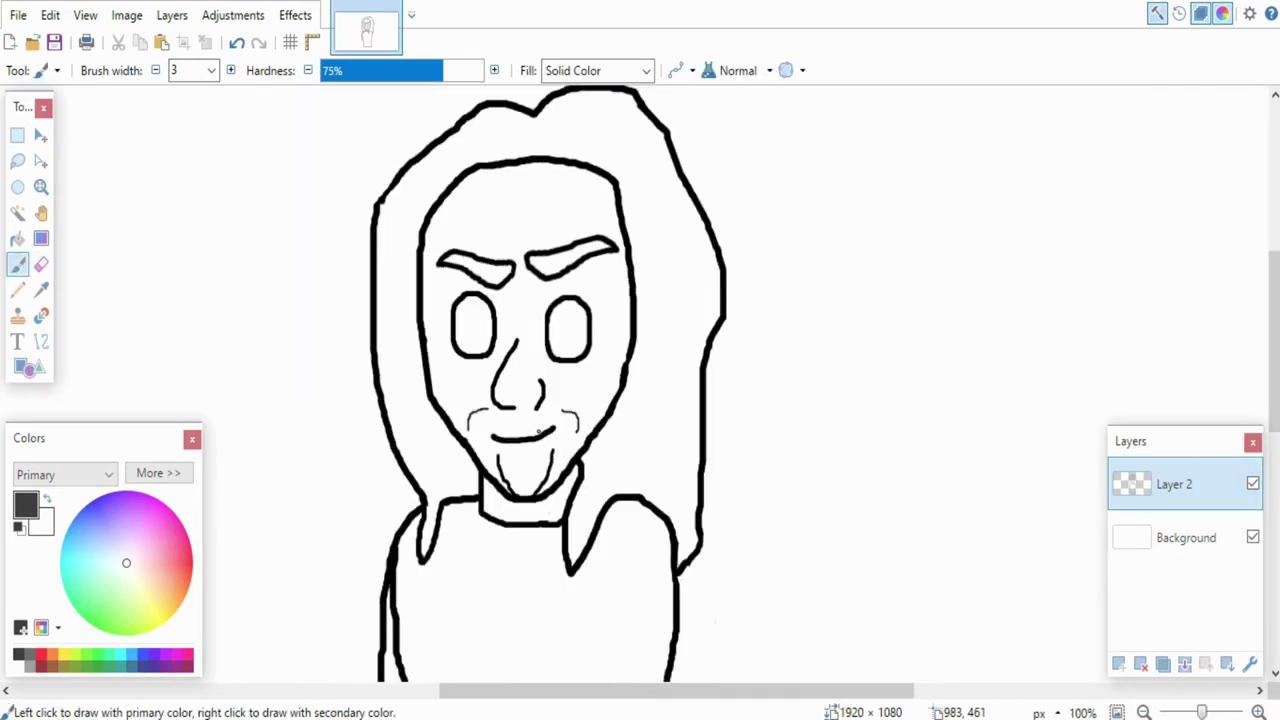
scroll(460, 411, up, 3)
key(ctrl+z)
key(ctrl+z)
Step: Erase the extra outer line along the torso's left side with an eraser width of 6
scroll(590, 437, down, 10)
click(231, 71)
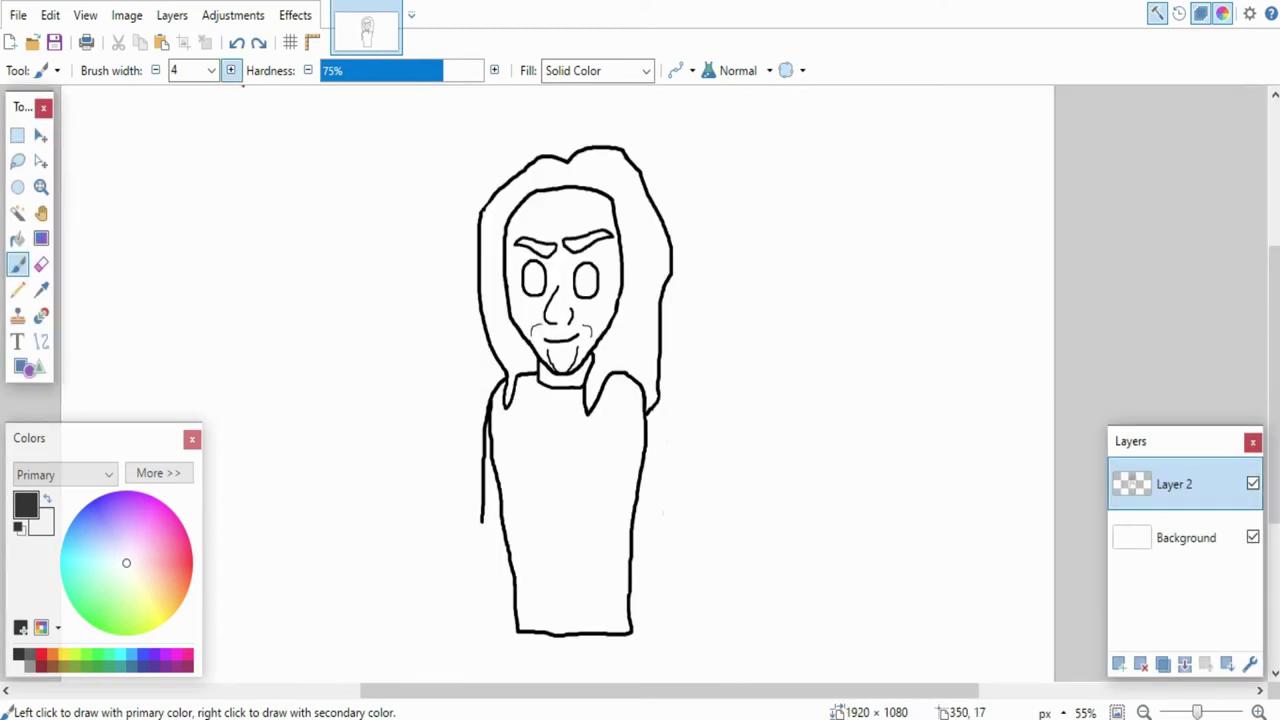
click(231, 71)
click(231, 71)
key(e)
scroll(497, 542, up, 6)
drag(472, 510, 487, 482)
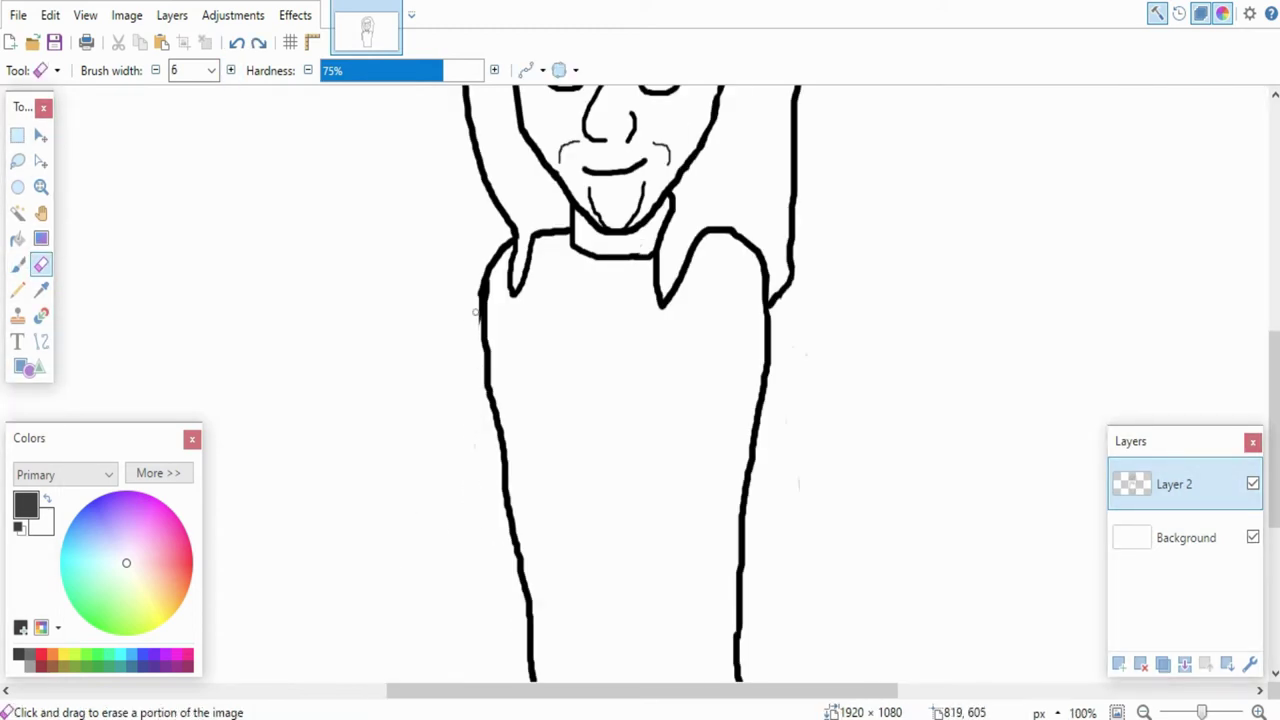
scroll(503, 338, down, 2)
scroll(486, 334, up, 2)
Step: Draw four separate curved fingers to the left of the torso with a brush width of 5
key(b)
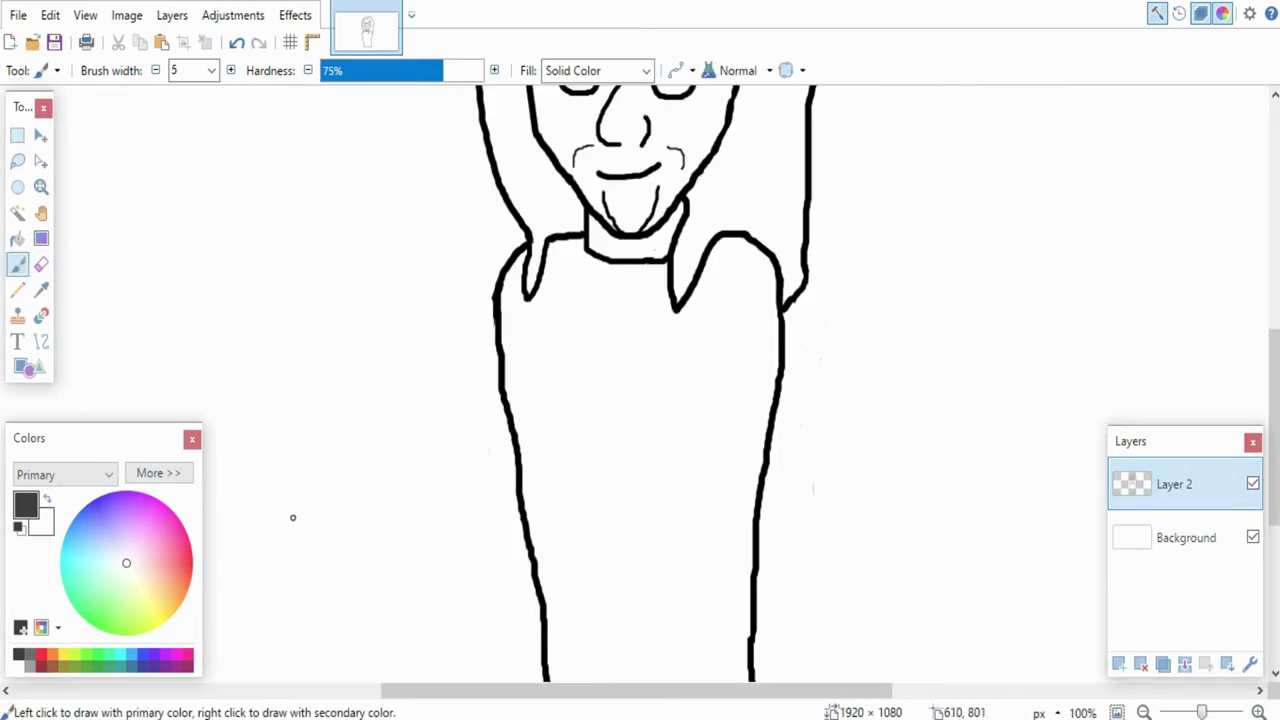
mouse_move(282, 541)
mouse_down()
mouse_move(318, 548)
mouse_move(284, 546)
mouse_up()
mouse_move(360, 516)
mouse_down()
mouse_move(361, 608)
mouse_move(400, 524)
mouse_move(366, 502)
mouse_up()
mouse_move(408, 550)
mouse_down()
mouse_move(389, 616)
mouse_move(402, 550)
mouse_up()
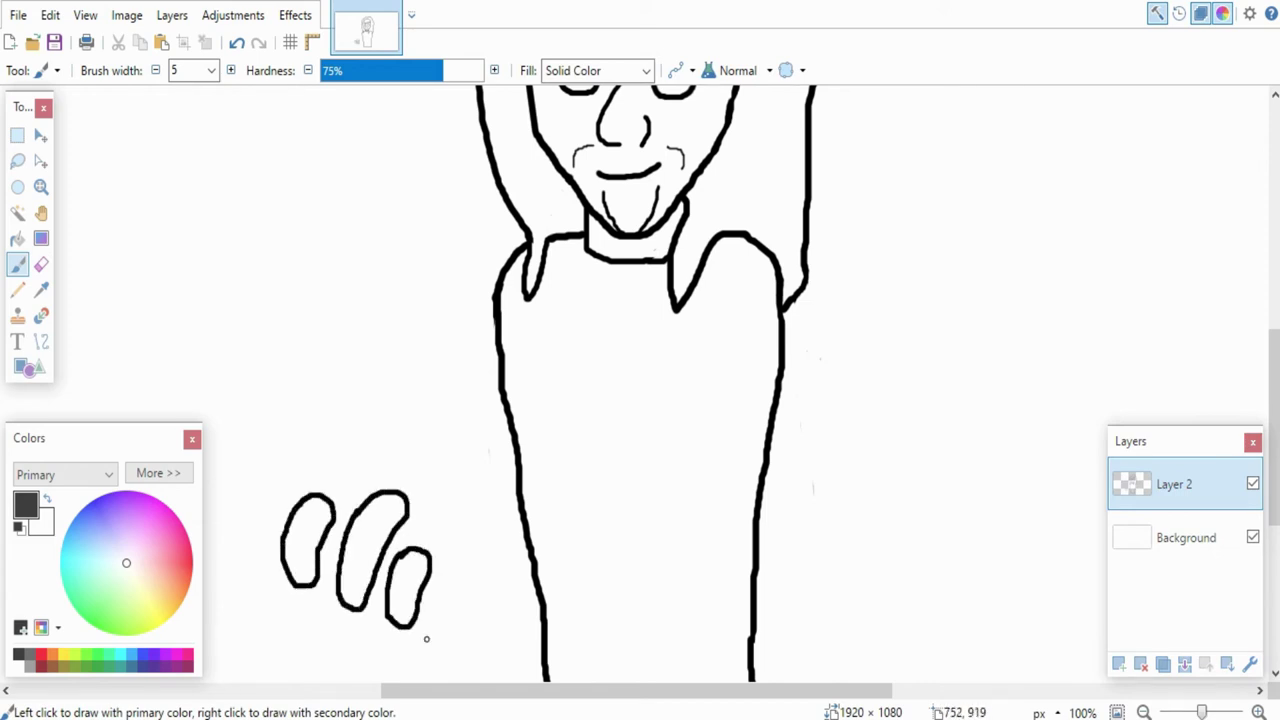
drag(428, 645, 445, 592)
Step: Connect the four fingers at their bases and erase the overlapping lines between them
scroll(456, 599, down, 2)
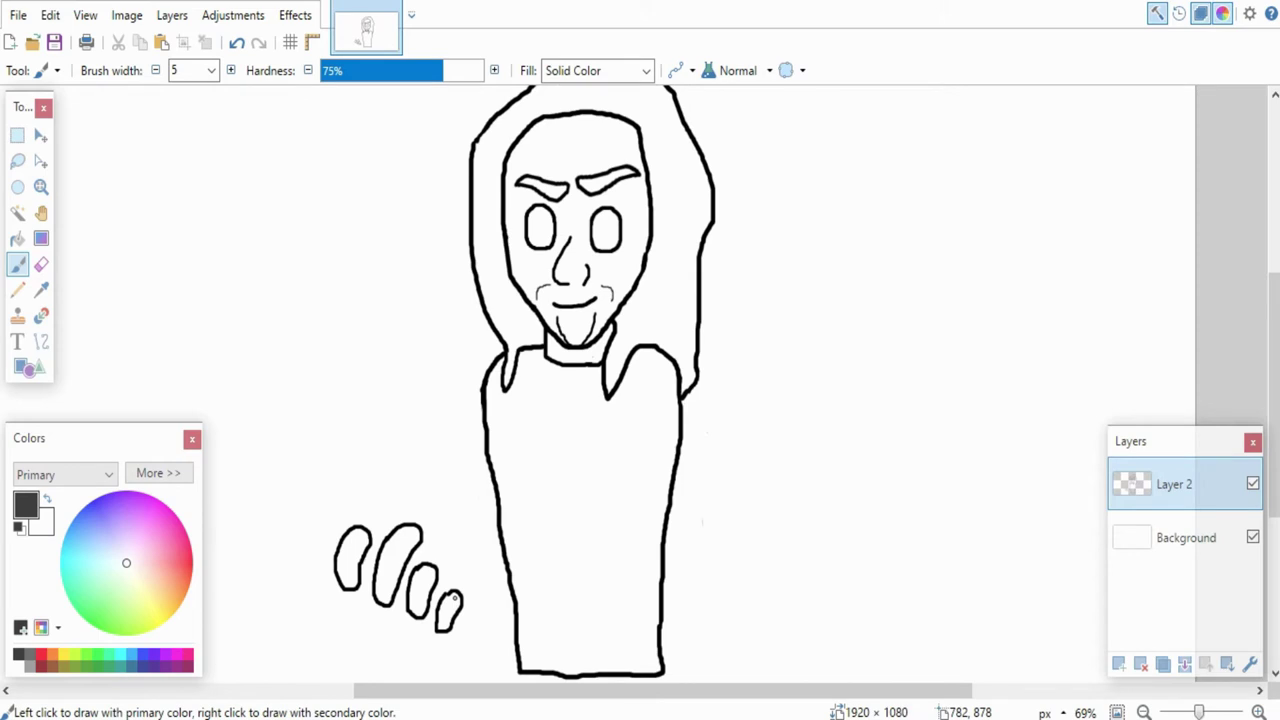
scroll(456, 599, up, 2)
scroll(440, 628, up, 1)
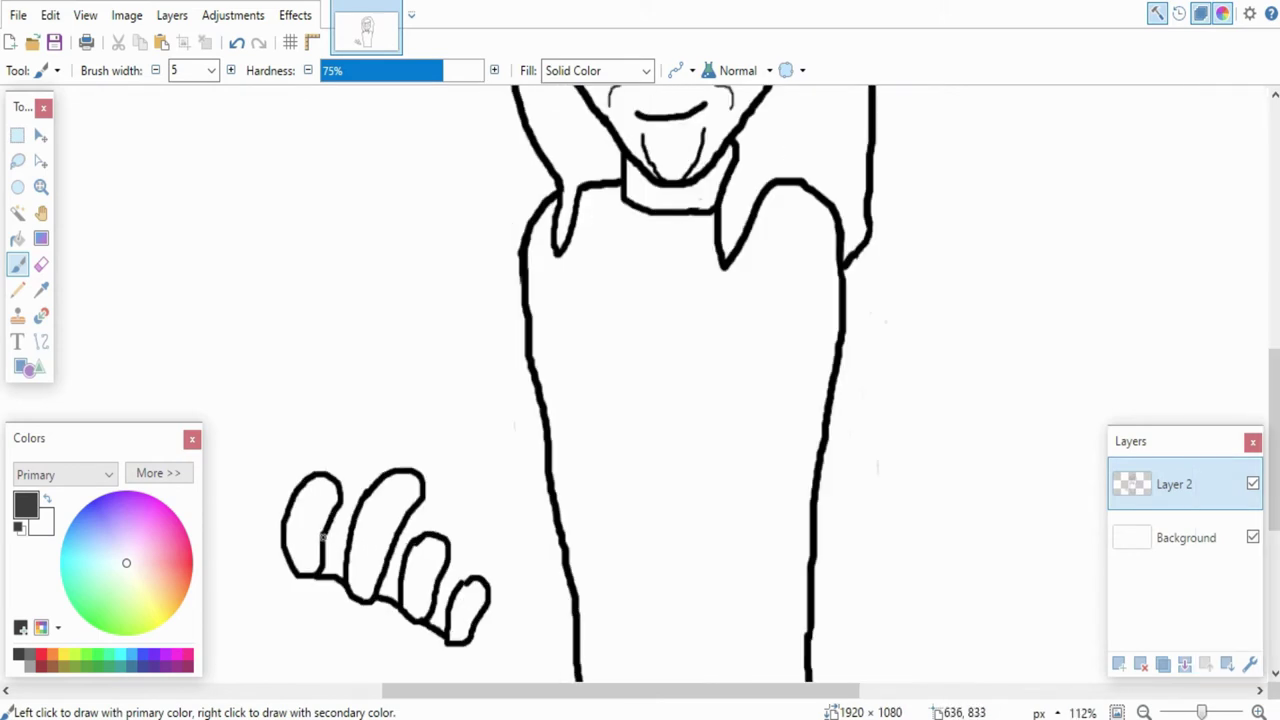
scroll(338, 544, up, 1)
key(e)
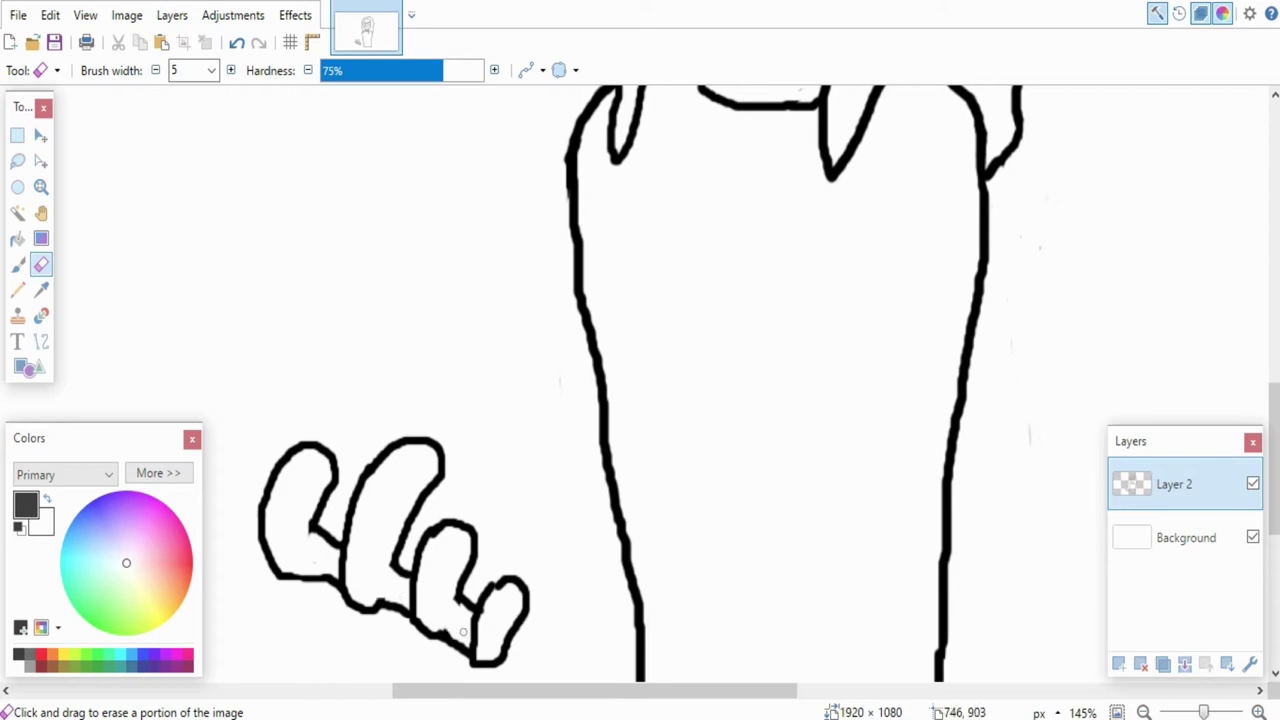
scroll(458, 600, down, 3)
scroll(457, 549, up, 3)
Step: Draw the curved palm edge beneath the fingers, round it off beside the smallest finger, and erase the overlaps
key(b)
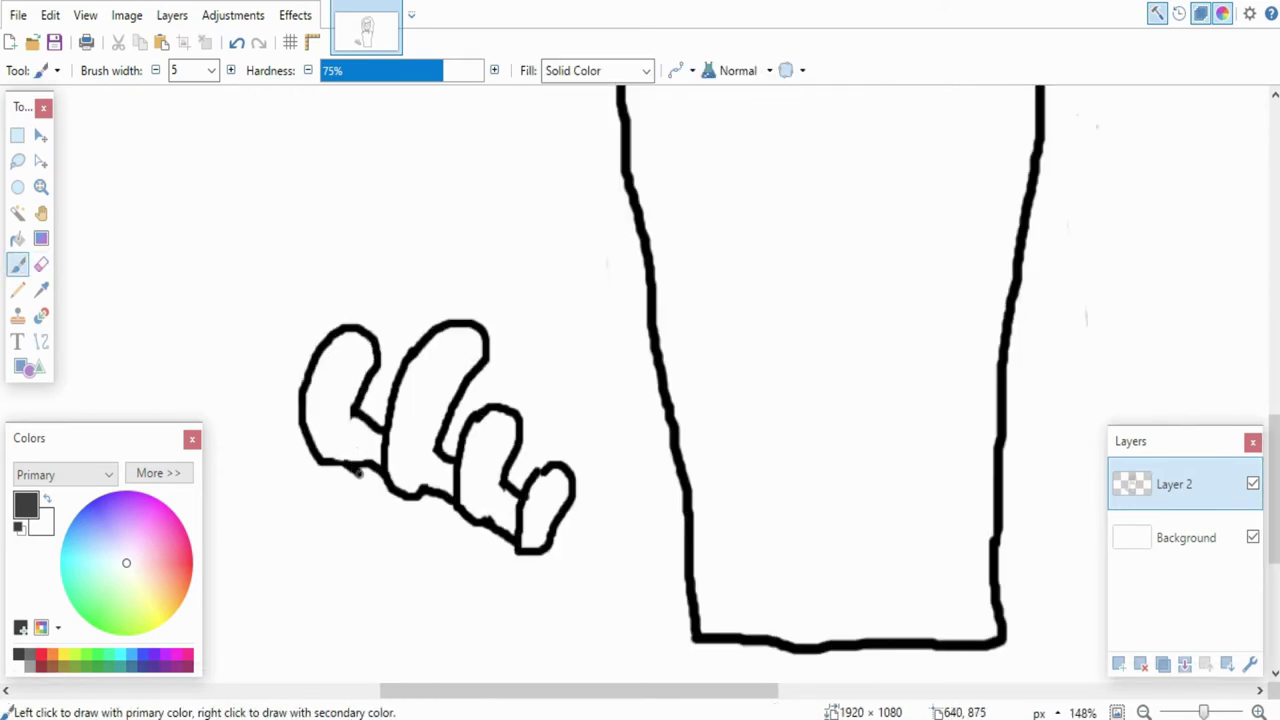
mouse_move(357, 472)
mouse_down()
mouse_move(439, 539)
mouse_move(496, 561)
mouse_move(583, 564)
mouse_move(581, 521)
mouse_move(565, 547)
mouse_up()
key(e)
key(b)
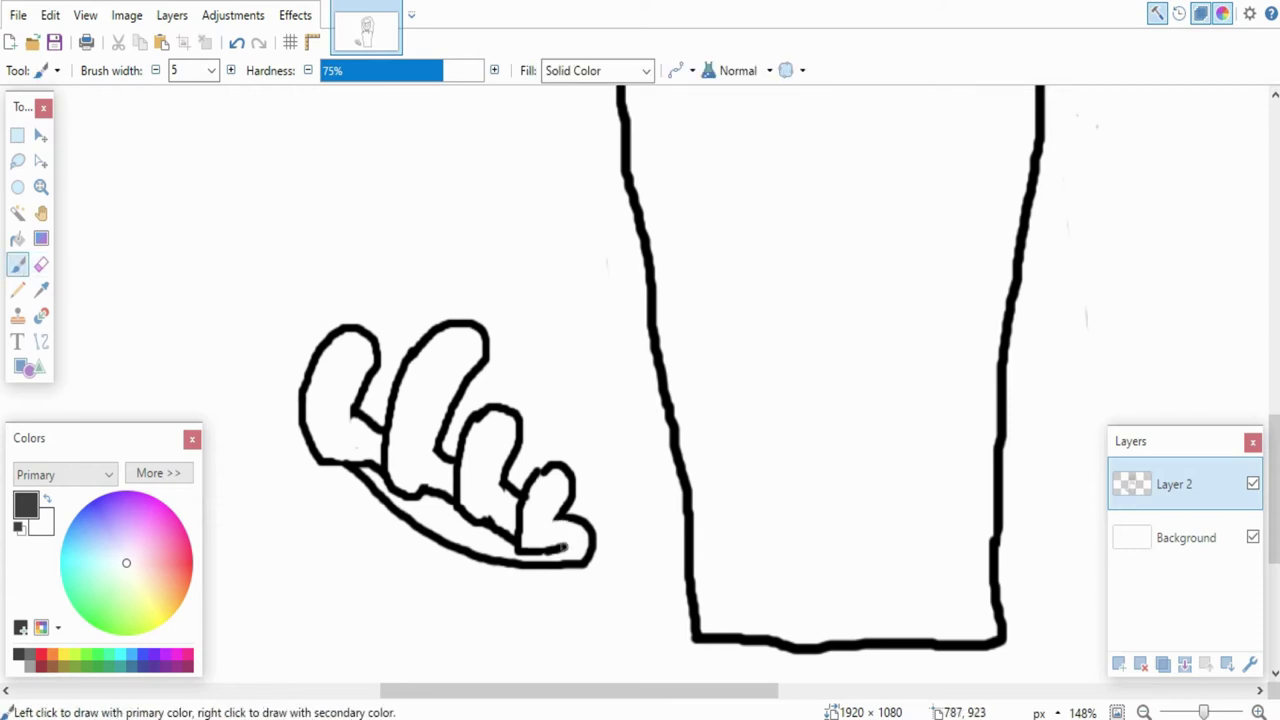
key(e)
scroll(362, 486, down, 6)
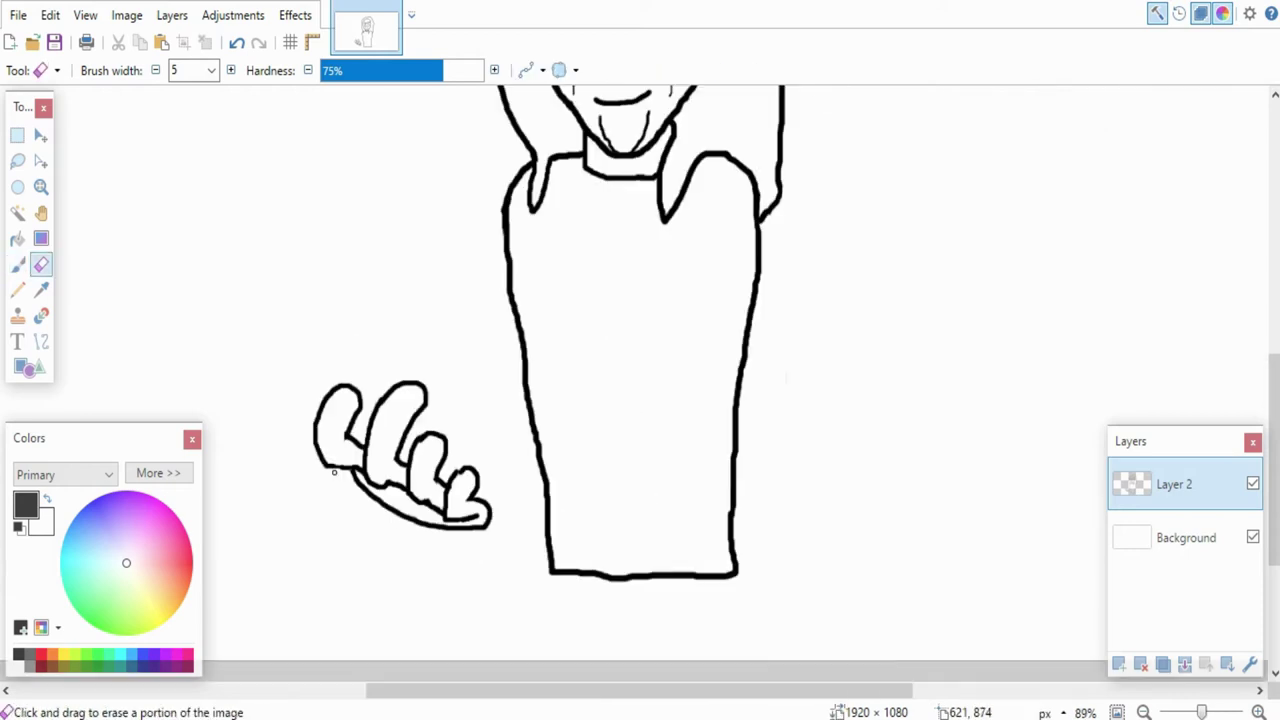
Step: Select the hand outline and move it farther away from the torso
click(17, 135)
mouse_move(300, 380)
mouse_down()
mouse_move(482, 562)
mouse_move(452, 577)
mouse_move(417, 568)
mouse_move(437, 583)
mouse_up()
click(41, 137)
key(ctrl+d)
scroll(293, 298, up, 5)
scroll(293, 298, down, 3)
Step: Draw the lower arm edge from torso to hand with a brush width of 4 and the upper edge with width 5
key(b)
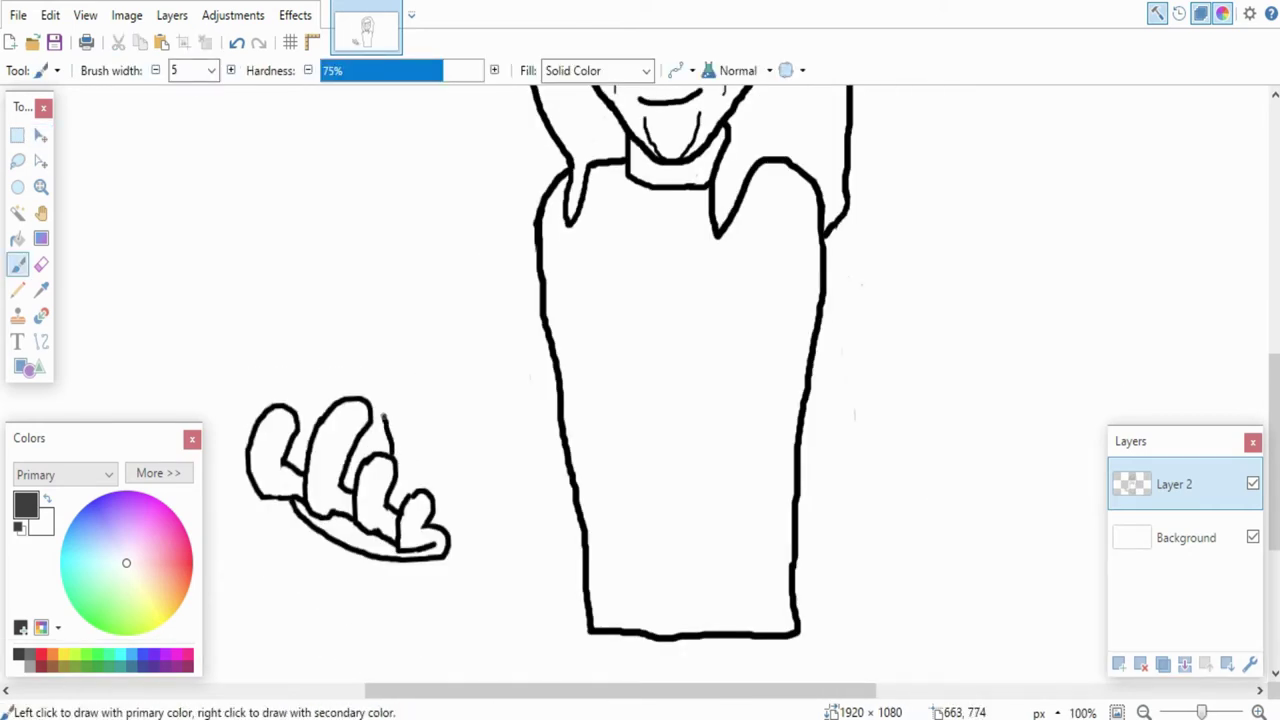
key(ctrl+z)
key(bracketleft)
drag(543, 288, 472, 484)
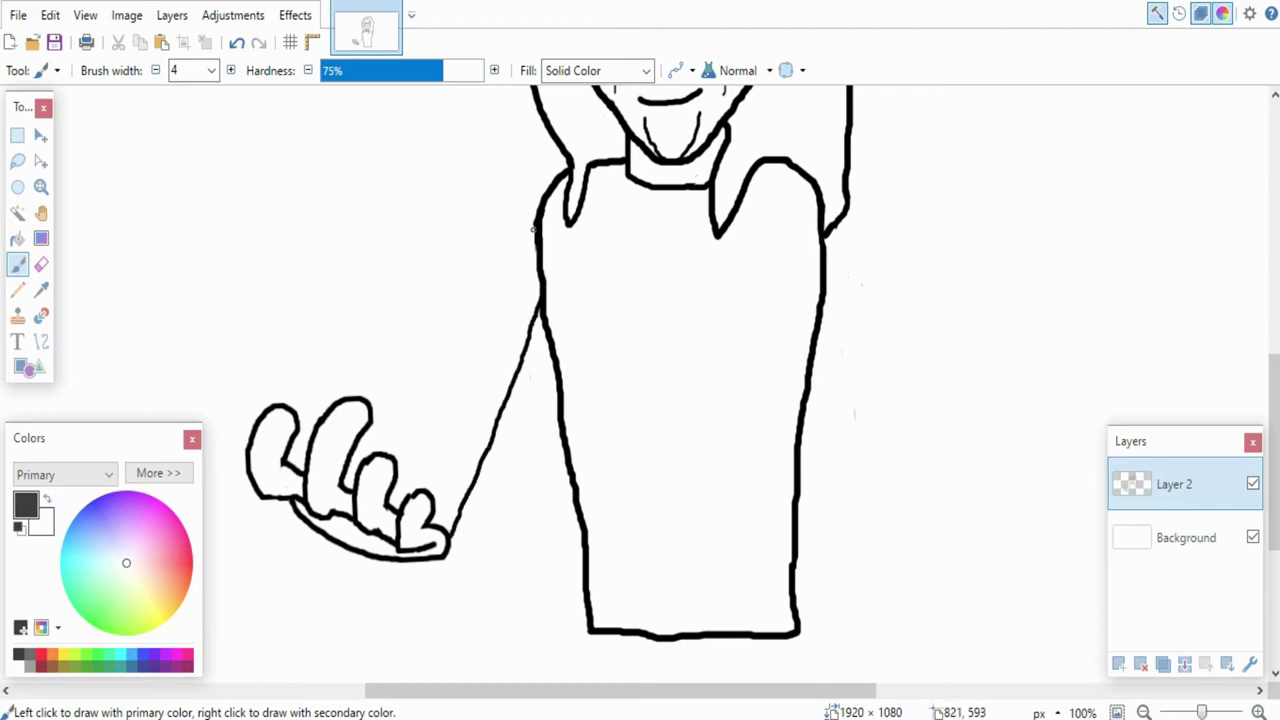
drag(540, 202, 398, 400)
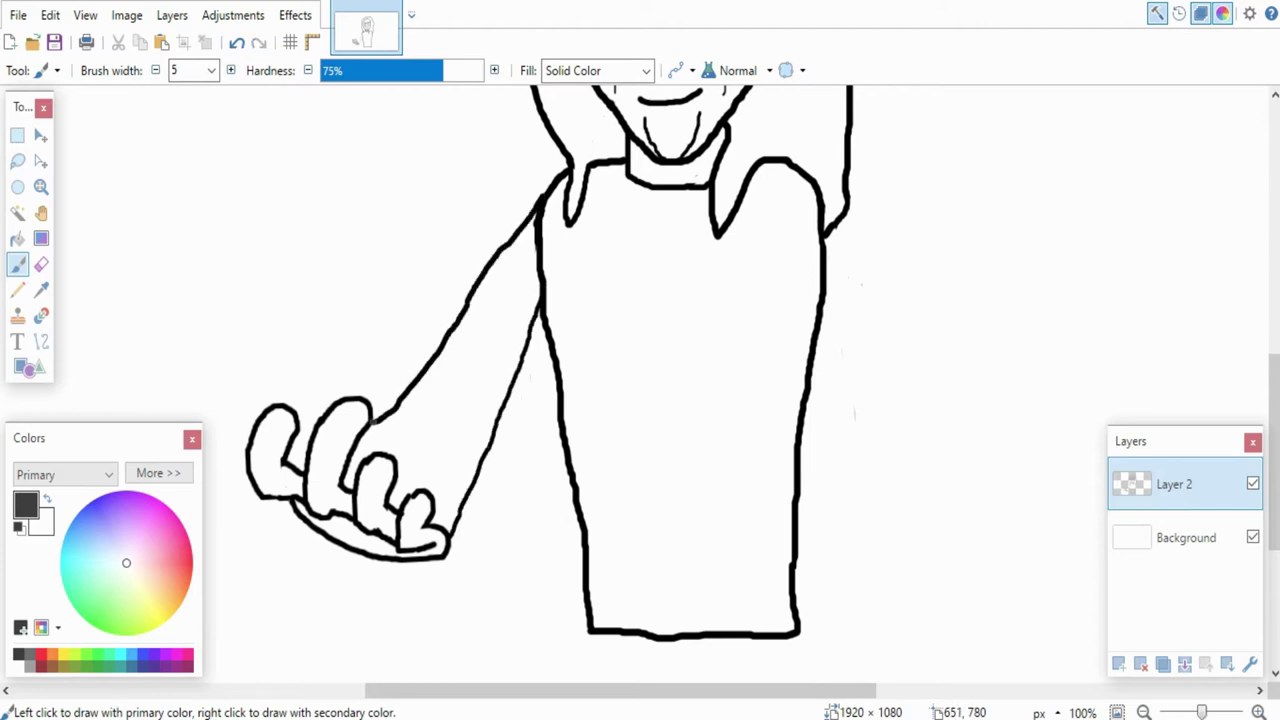
key(e)
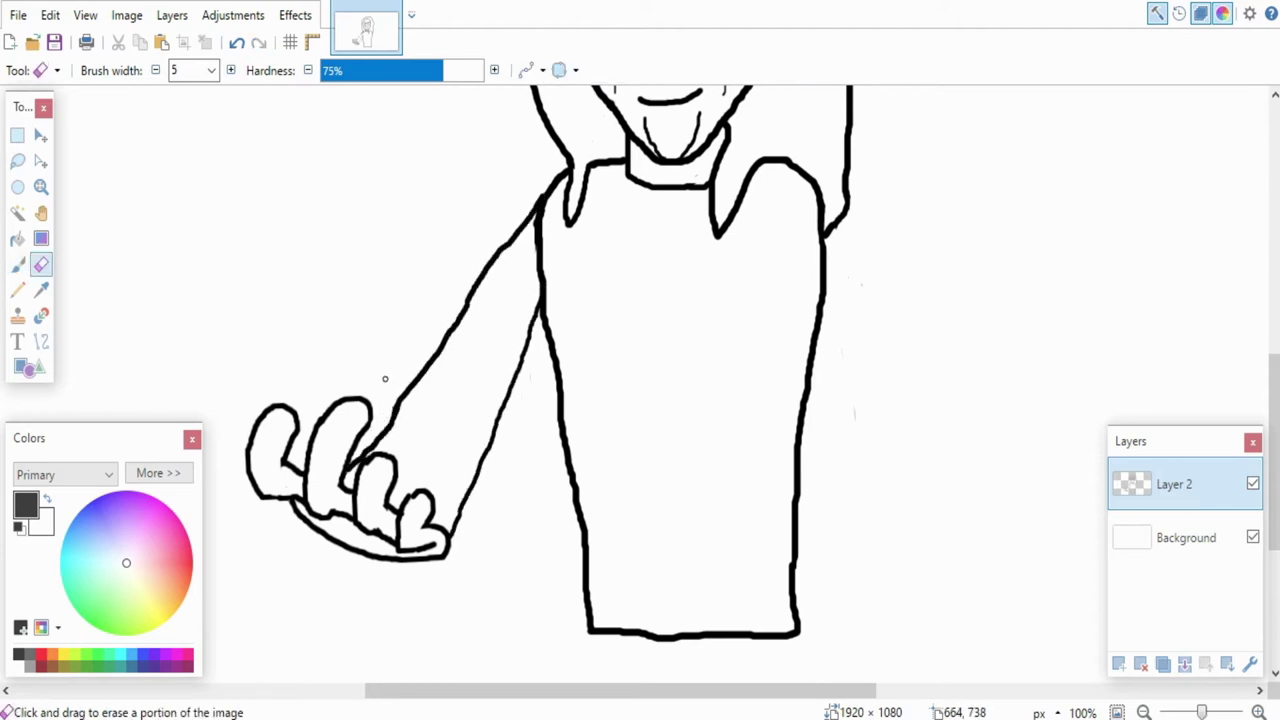
scroll(350, 380, down, 3)
scroll(381, 318, up, 4)
Step: Draw a short-sleeve cuff across the upper part of the lowered arm and join it to the torso edge
key(b)
mouse_move(505, 250)
mouse_down()
mouse_move(409, 334)
mouse_move(446, 438)
mouse_move(508, 415)
mouse_up()
scroll(482, 384, down, 4)
key(ctrl+z)
scroll(488, 367, up, 3)
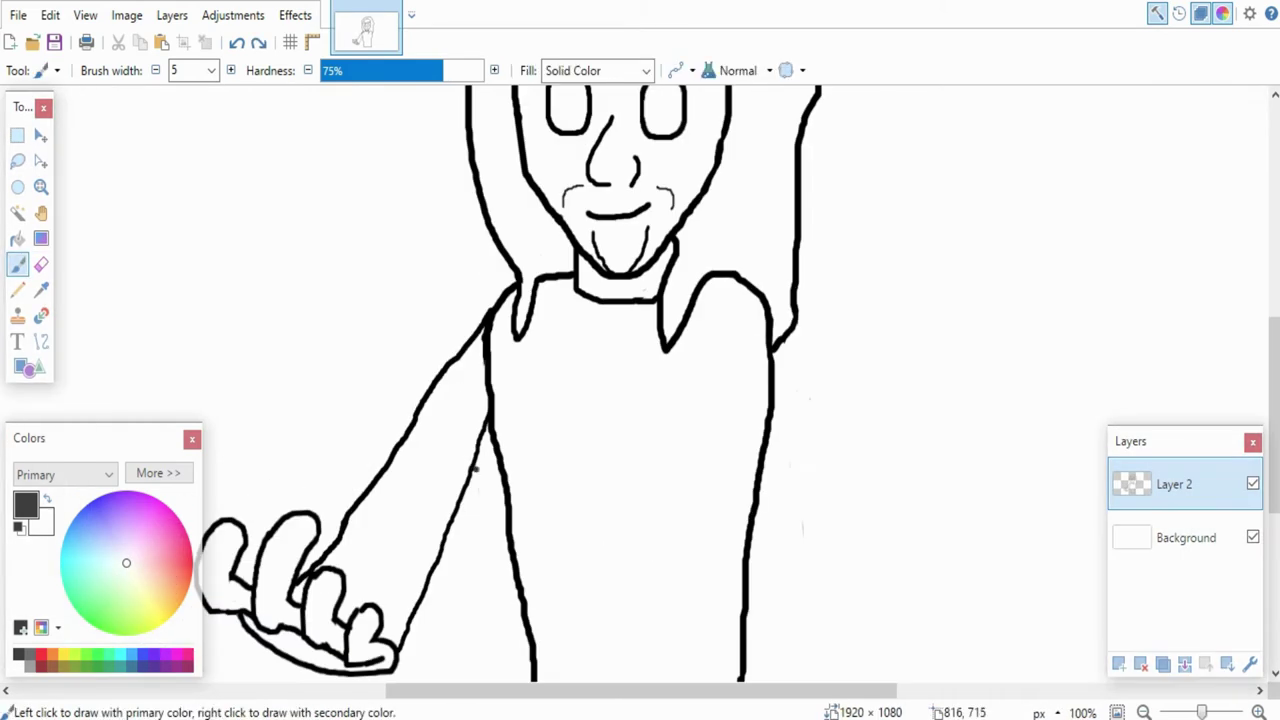
mouse_move(476, 470)
mouse_down()
mouse_move(437, 437)
mouse_move(467, 457)
mouse_move(460, 479)
mouse_move(487, 359)
mouse_move(466, 463)
mouse_up()
scroll(501, 430, up, 2)
Step: Erase the upper part of the torso line between the sleeve and the shirt with an eraser width of 5
key(e)
key(ctrl+z)
drag(463, 316, 472, 358)
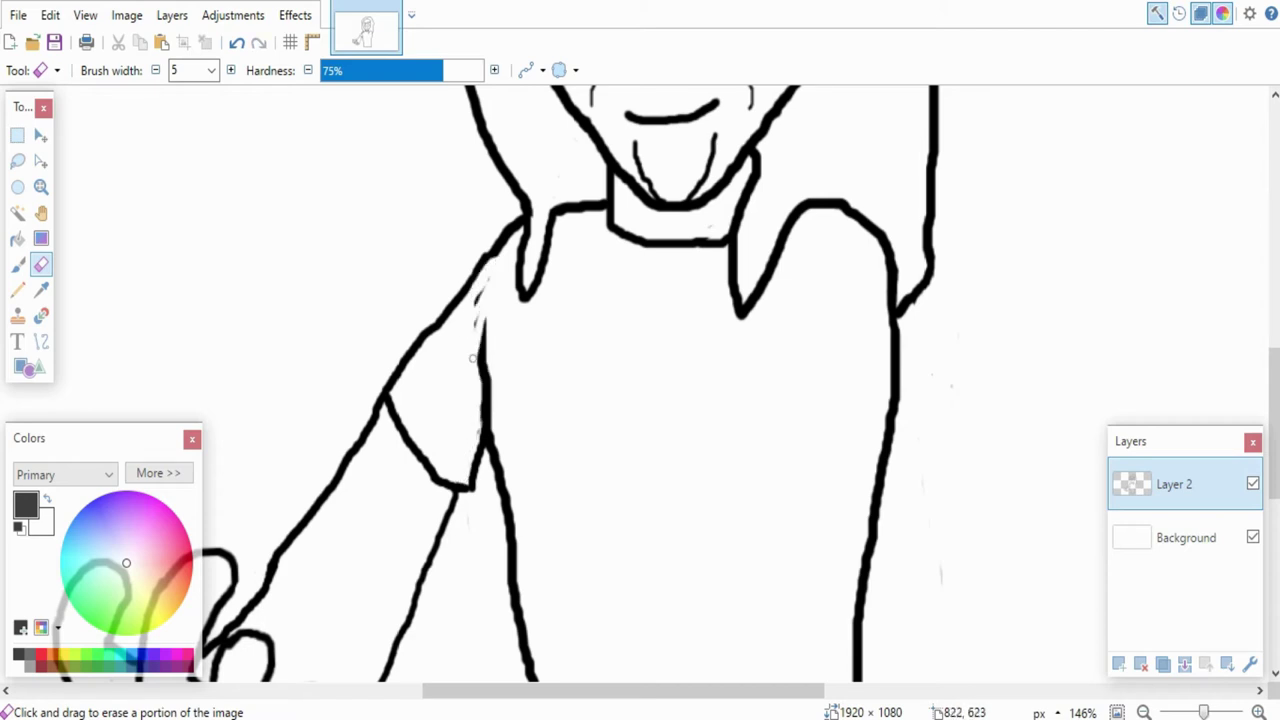
scroll(460, 378, down, 5)
scroll(428, 472, up, 2)
Step: Draw a curved wrist line behind the fingers and a small thumb tip between the first two fingers, using brush width 4
key(b)
scroll(399, 418, up, 1)
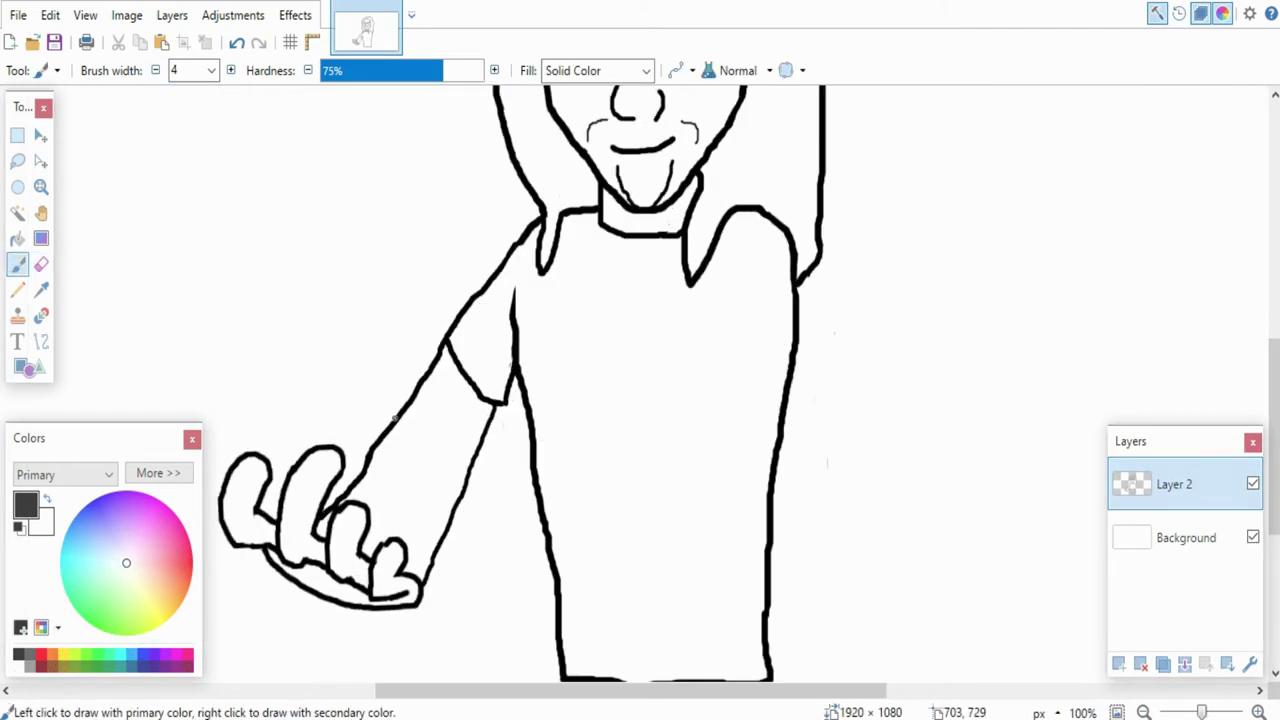
drag(430, 564, 366, 498)
ctrl+scroll(340, 493, up, 2)
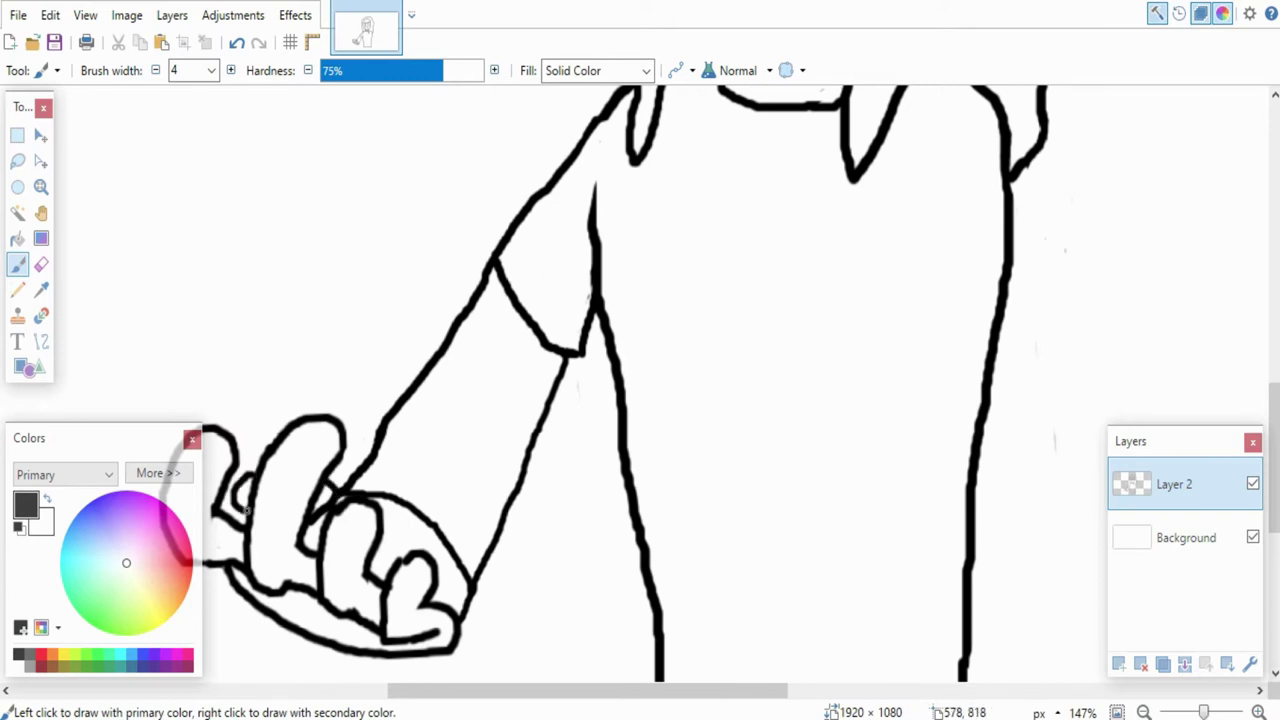
Step: Erase the overlapping lines around the lowered hand's finger bases and close the gaps along its lower edge with width 4
key(e)
key(b)
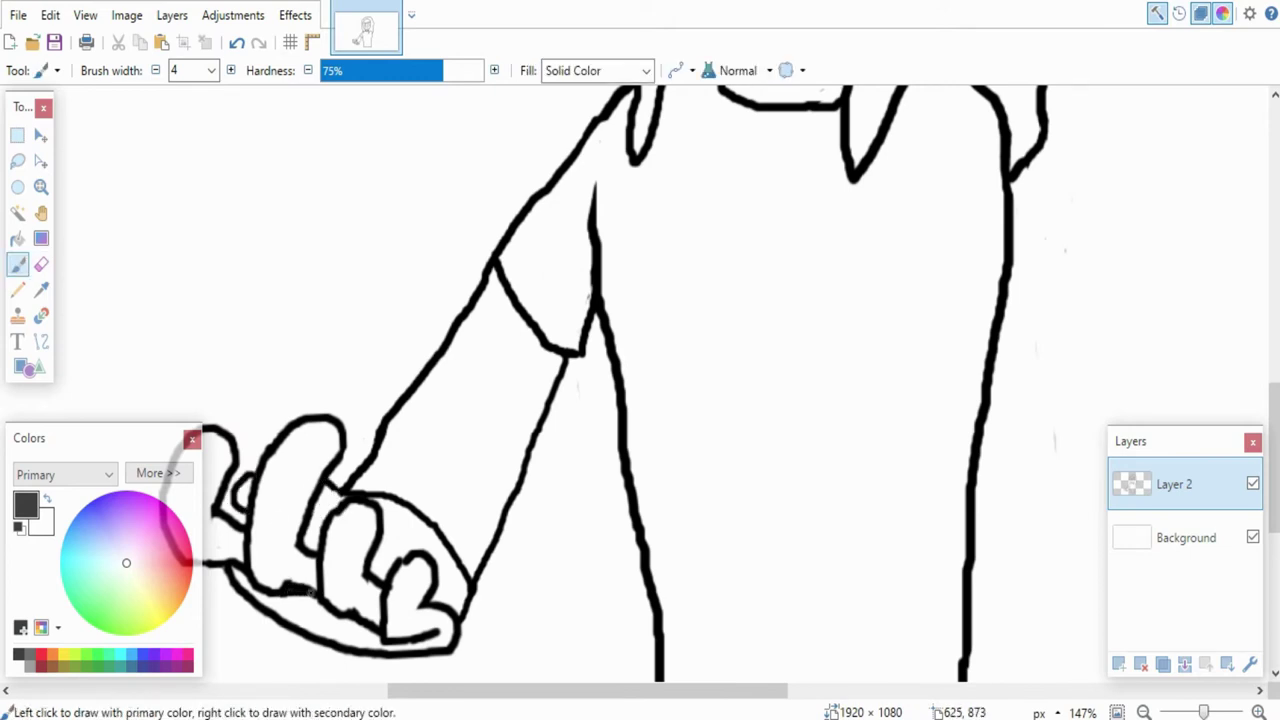
key(e)
scroll(311, 619, left, 3)
key(b)
key(e)
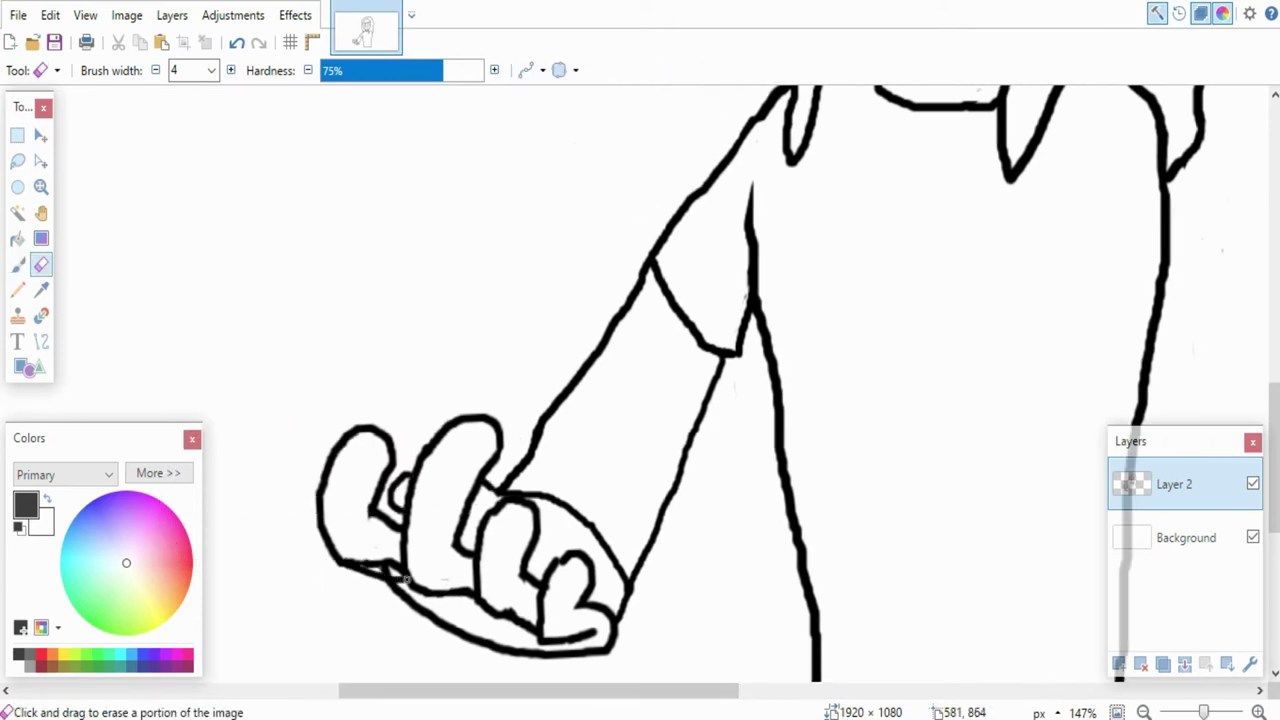
scroll(395, 568, down, 3)
scroll(395, 568, up, 3)
key(b)
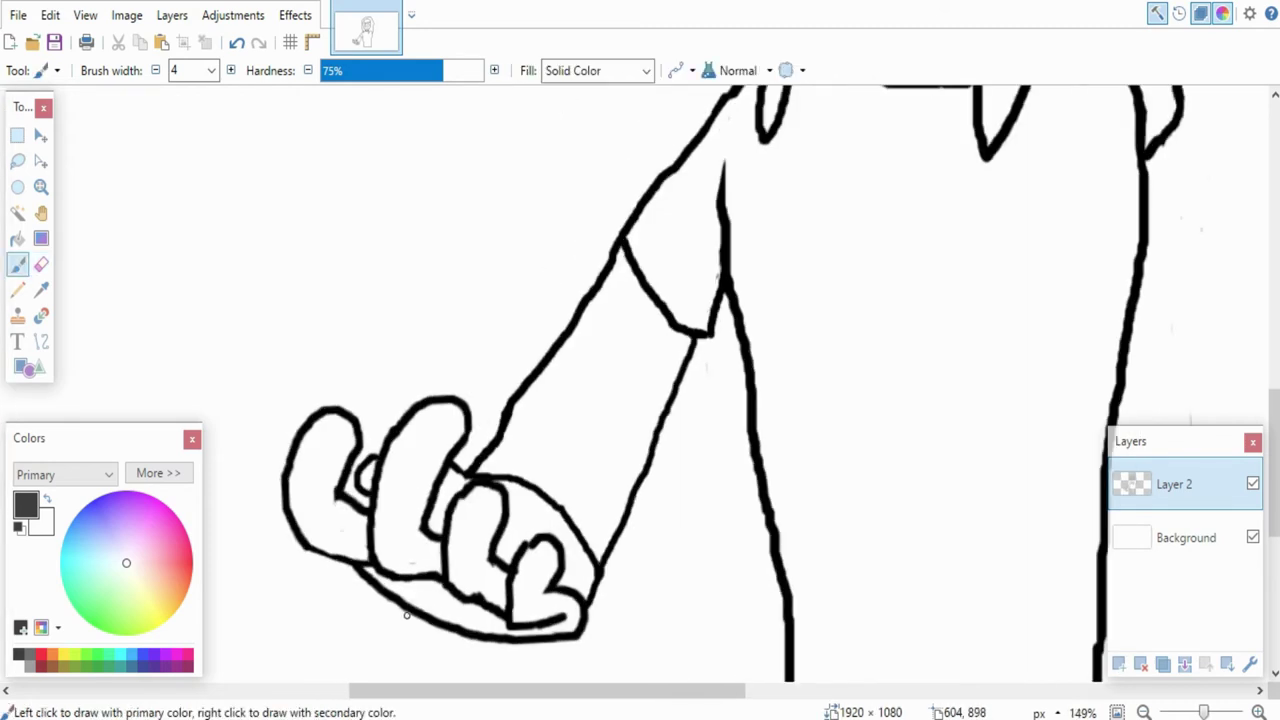
Step: Draw a tighter palm edge directly beneath the fingers and erase the old outer palm line
mouse_move(398, 595)
mouse_down()
mouse_move(433, 597)
mouse_move(487, 613)
mouse_up()
key(e)
drag(388, 598, 502, 645)
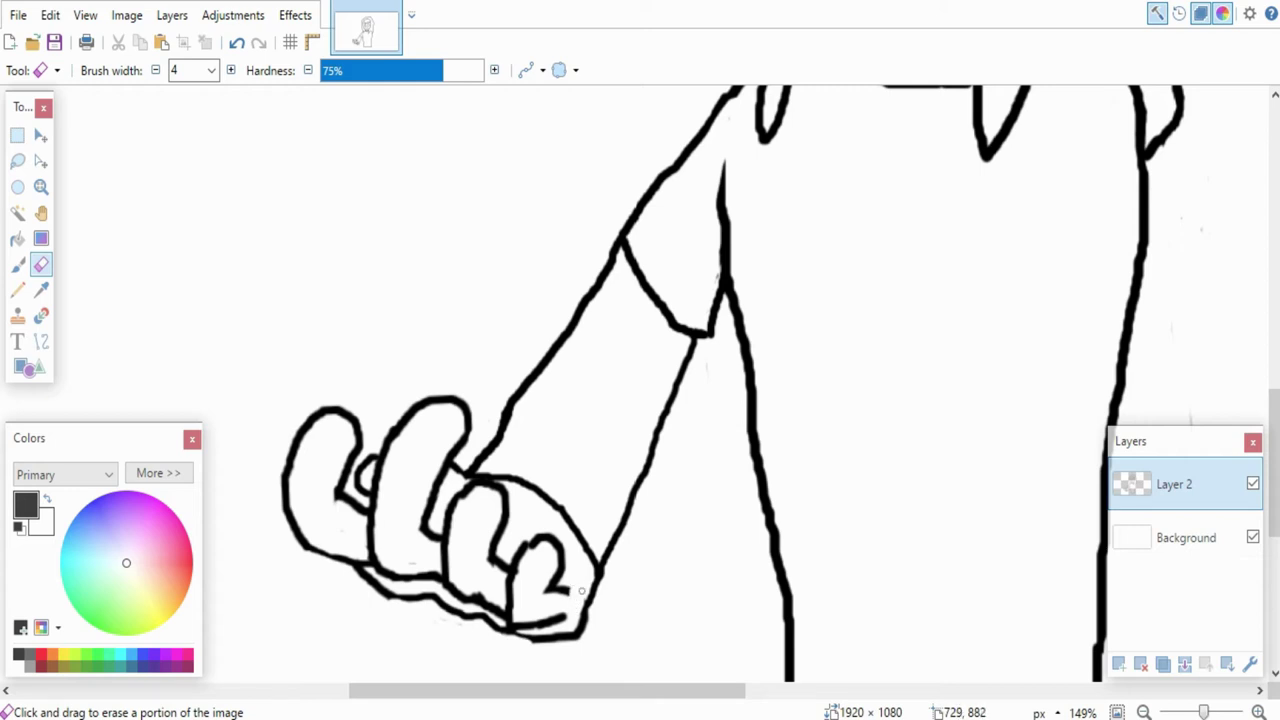
scroll(581, 591, down, 3)
Step: Erase the palm strip beneath the fingers with an eraser width of 6 and draw a rounded edge from the smallest finger to the wrist
key(bracketright)
key(bracketright)
scroll(383, 574, up, 3)
mouse_move(360, 548)
mouse_down()
mouse_move(561, 624)
mouse_move(627, 618)
mouse_move(627, 595)
mouse_move(612, 605)
mouse_move(621, 588)
mouse_move(596, 606)
mouse_up()
key(b)
scroll(592, 606, down, 4)
scroll(598, 600, up, 3)
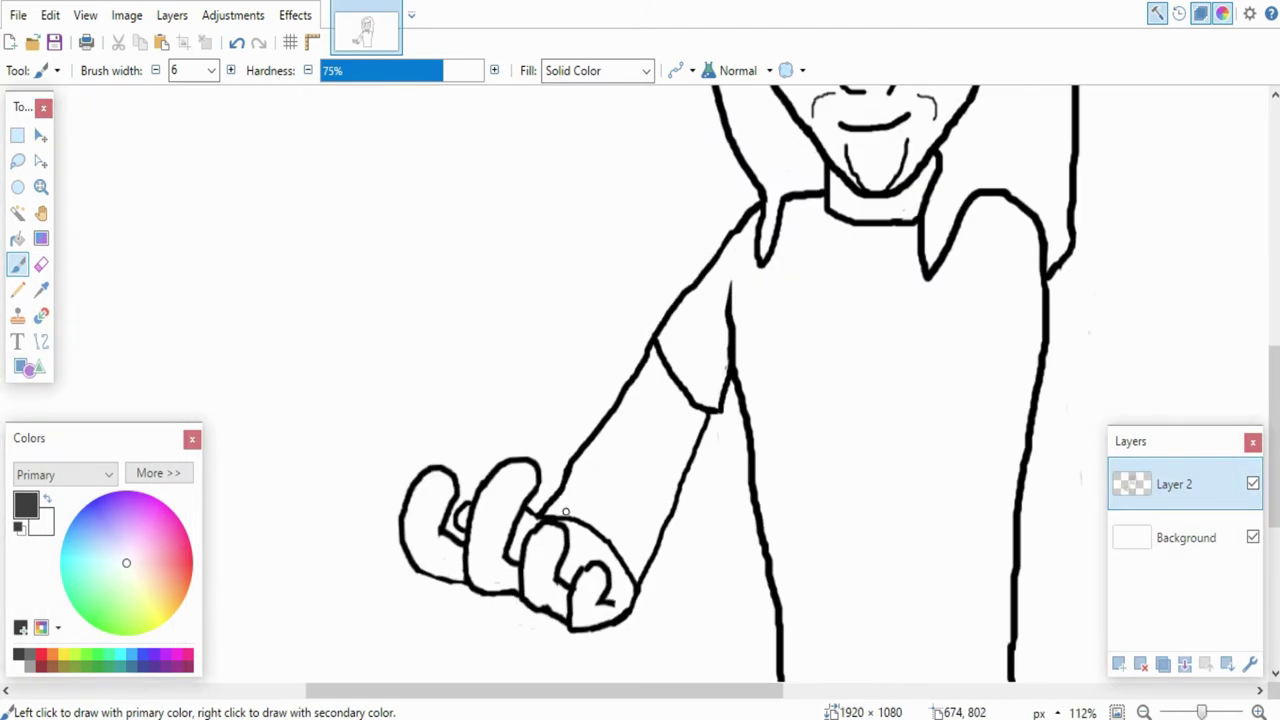
mouse_move(585, 488)
mouse_down()
mouse_move(660, 359)
mouse_move(660, 370)
mouse_move(647, 341)
mouse_move(563, 483)
mouse_up()
key(e)
scroll(548, 502, down, 5)
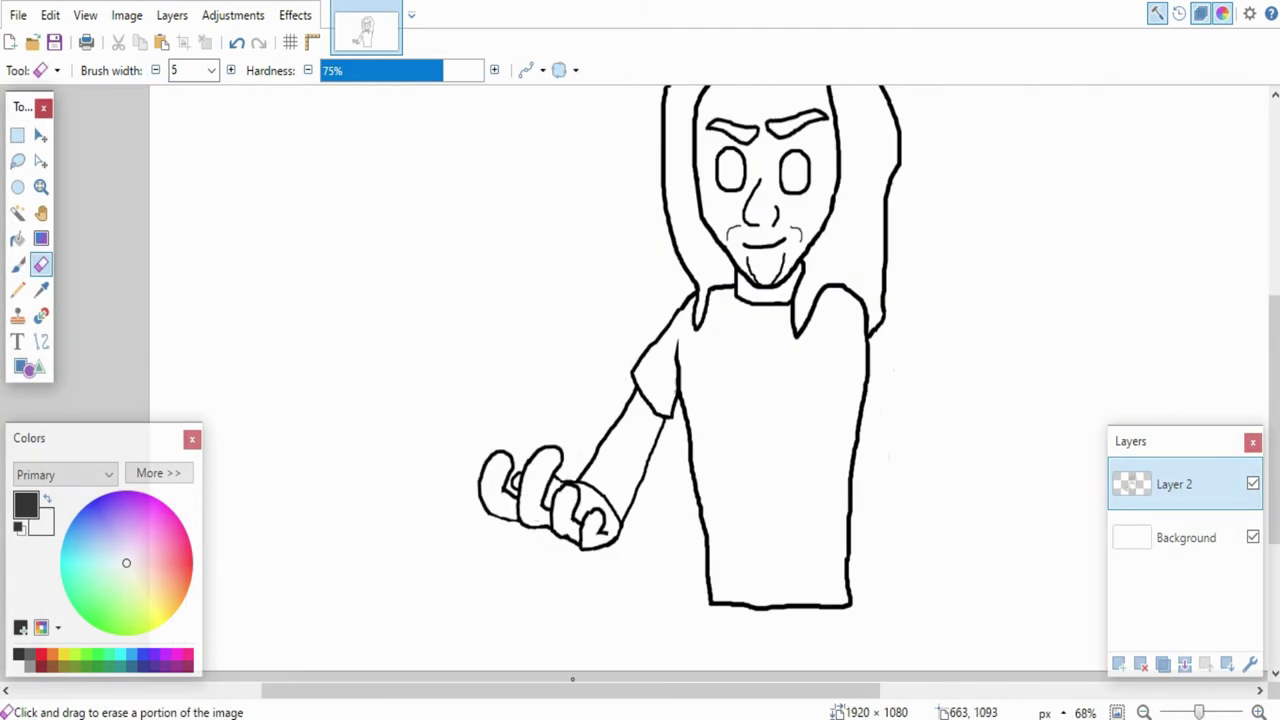
Step: Draw a bent index finger and thumb pinched together beside the head with a brush width of 5
scroll(1068, 600, up, 2)
key(b)
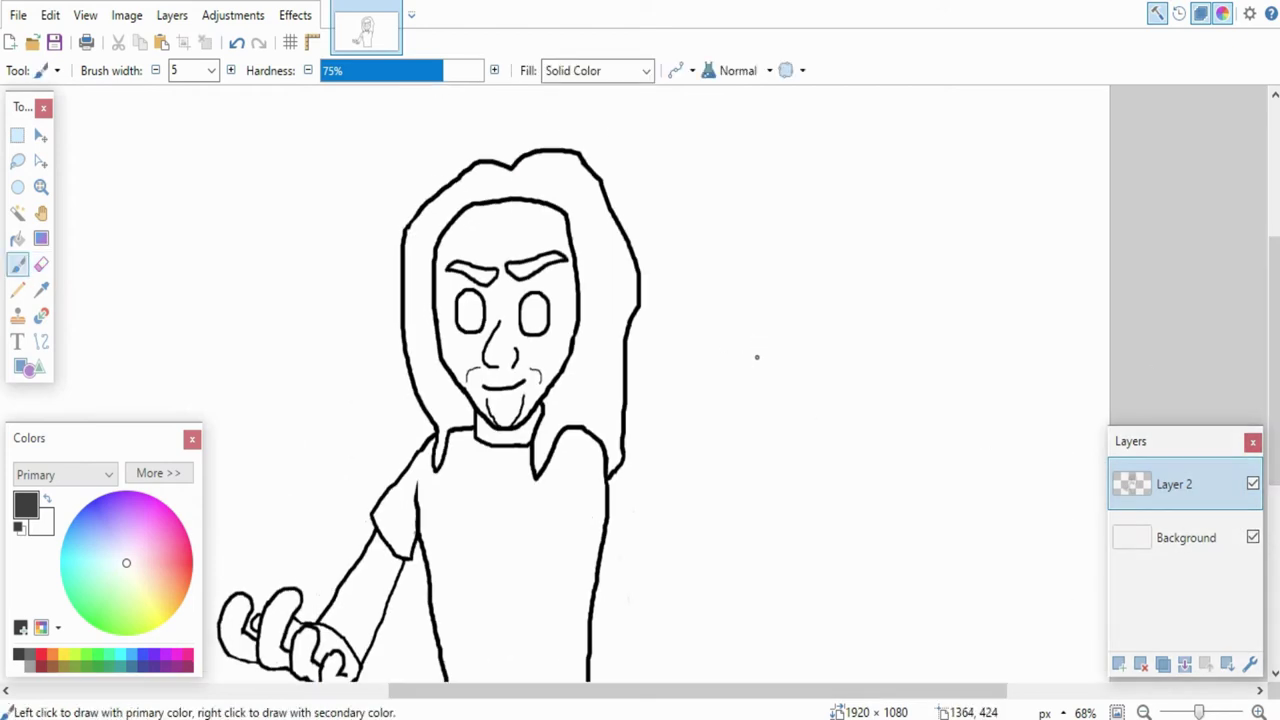
mouse_move(757, 357)
mouse_down()
mouse_move(798, 290)
mouse_move(781, 364)
mouse_up()
drag(804, 294, 828, 282)
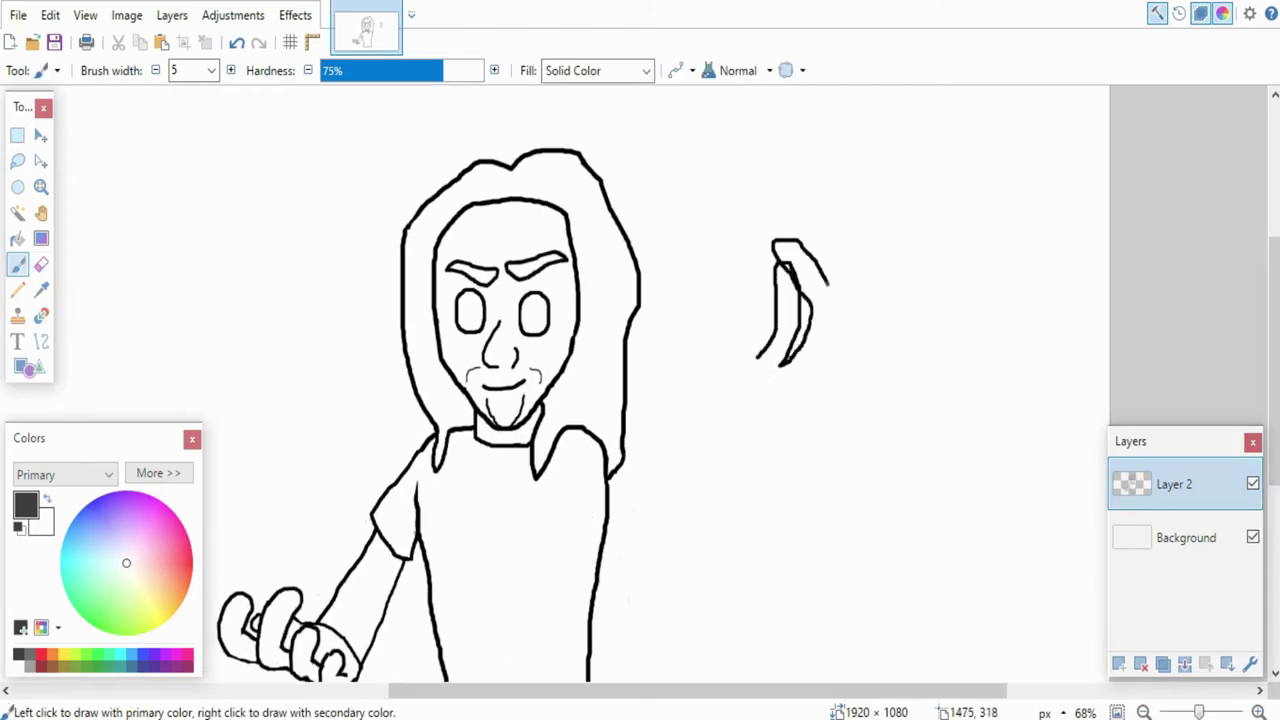
Step: Erase the overlap between the pinched index finger and thumb and touch up their meeting lines
scroll(820, 356, up, 3)
key(e)
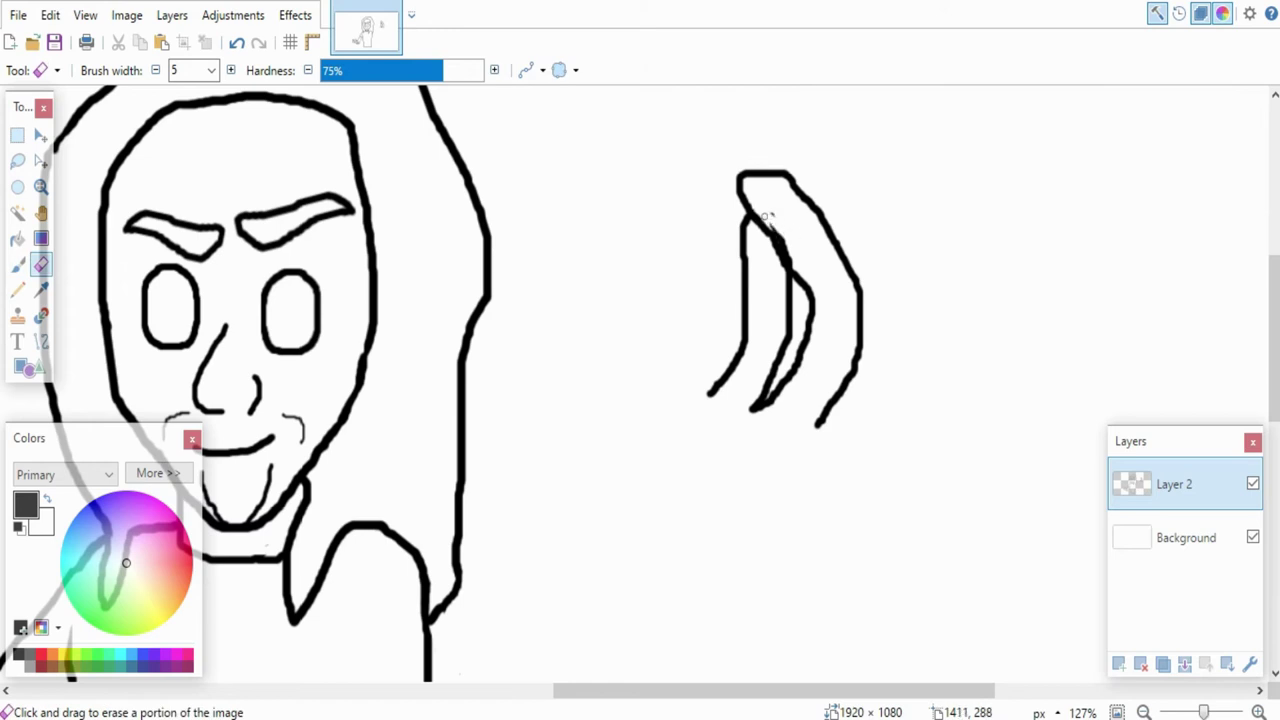
key(b)
mouse_move(793, 264)
mouse_down()
mouse_move(777, 239)
mouse_move(792, 270)
mouse_up()
key(e)
key(b)
drag(745, 228, 741, 205)
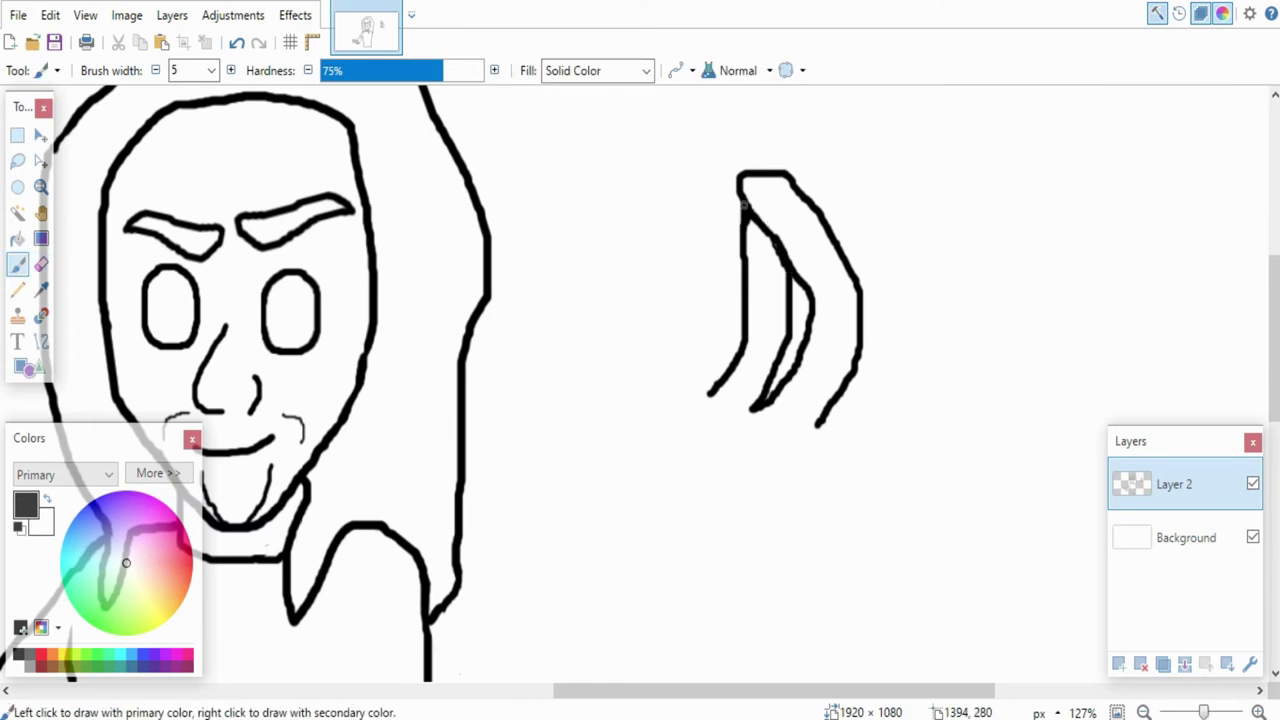
Step: Select the pinched finger outlines and move them slightly lower beside the head
scroll(813, 275, down, 3)
drag(1273, 304, 1273, 276)
key(s)
drag(682, 267, 876, 465)
key(m)
drag(779, 267, 785, 302)
key(e)
key(ctrl+d)
Step: Draw two more curved fingers beside the pinched ones with a brush width of 5
scroll(762, 437, up, 2)
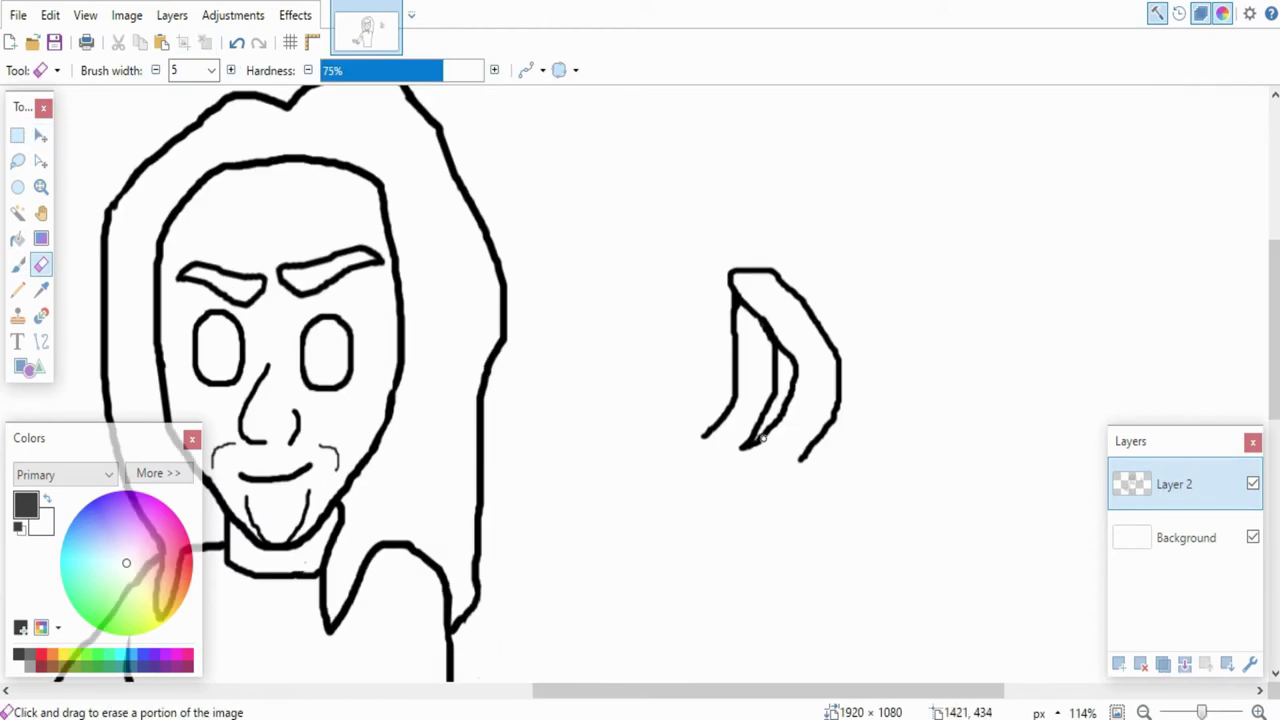
key(b)
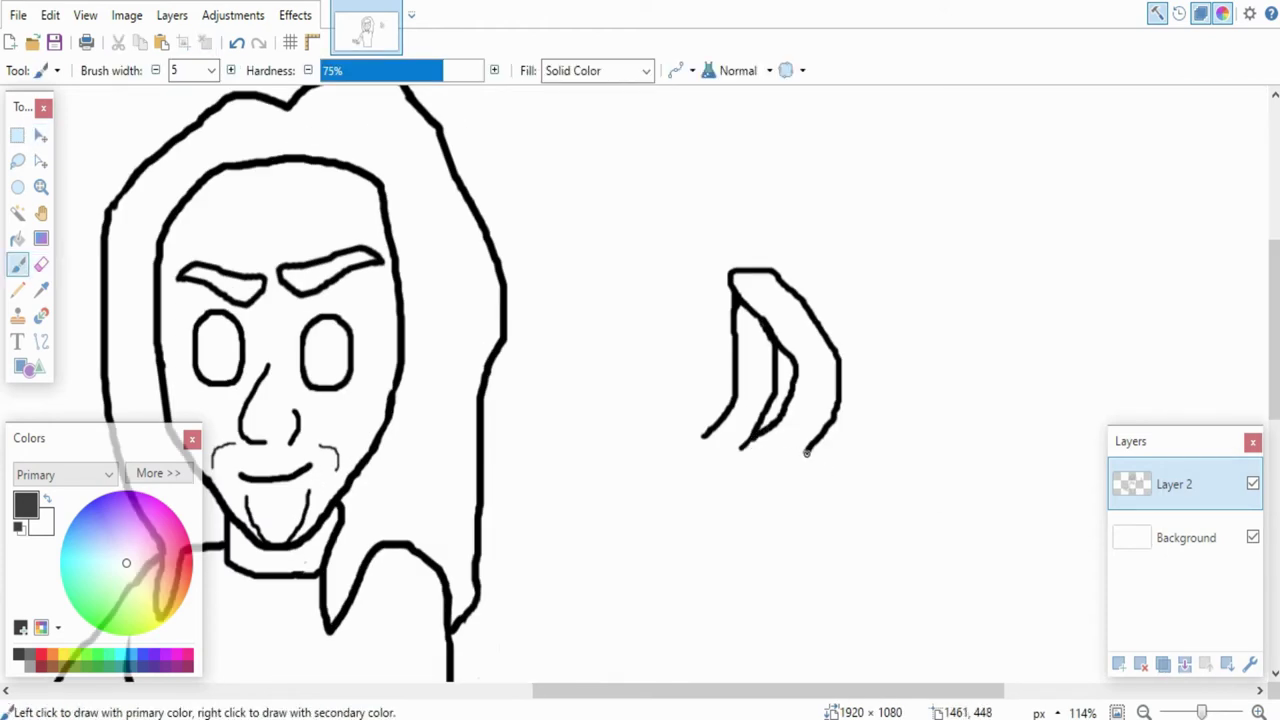
mouse_move(806, 453)
mouse_down()
mouse_move(872, 338)
mouse_move(869, 483)
mouse_up()
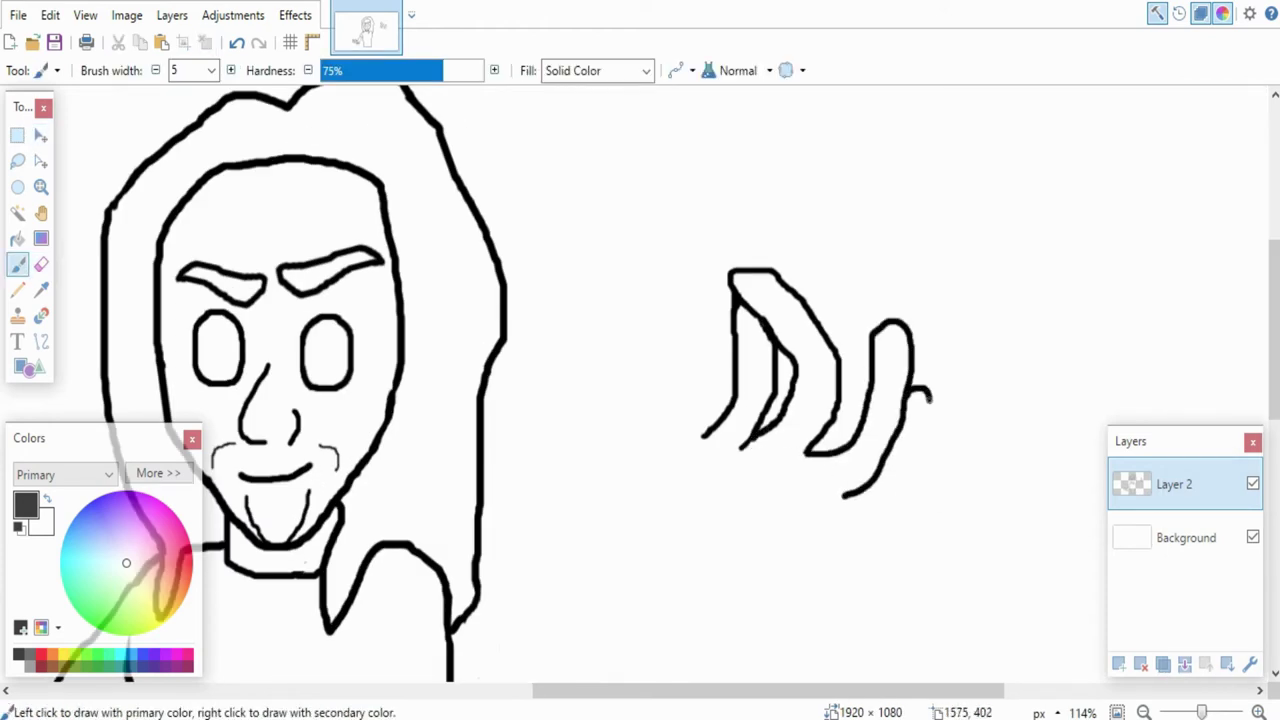
drag(928, 398, 858, 548)
Step: Redraw the lower ends of the pinched index finger and thumb pointing straighter down, and erase their old ends
drag(776, 422, 752, 481)
drag(765, 400, 762, 449)
key(ctrl+z)
scroll(760, 435, up, 2)
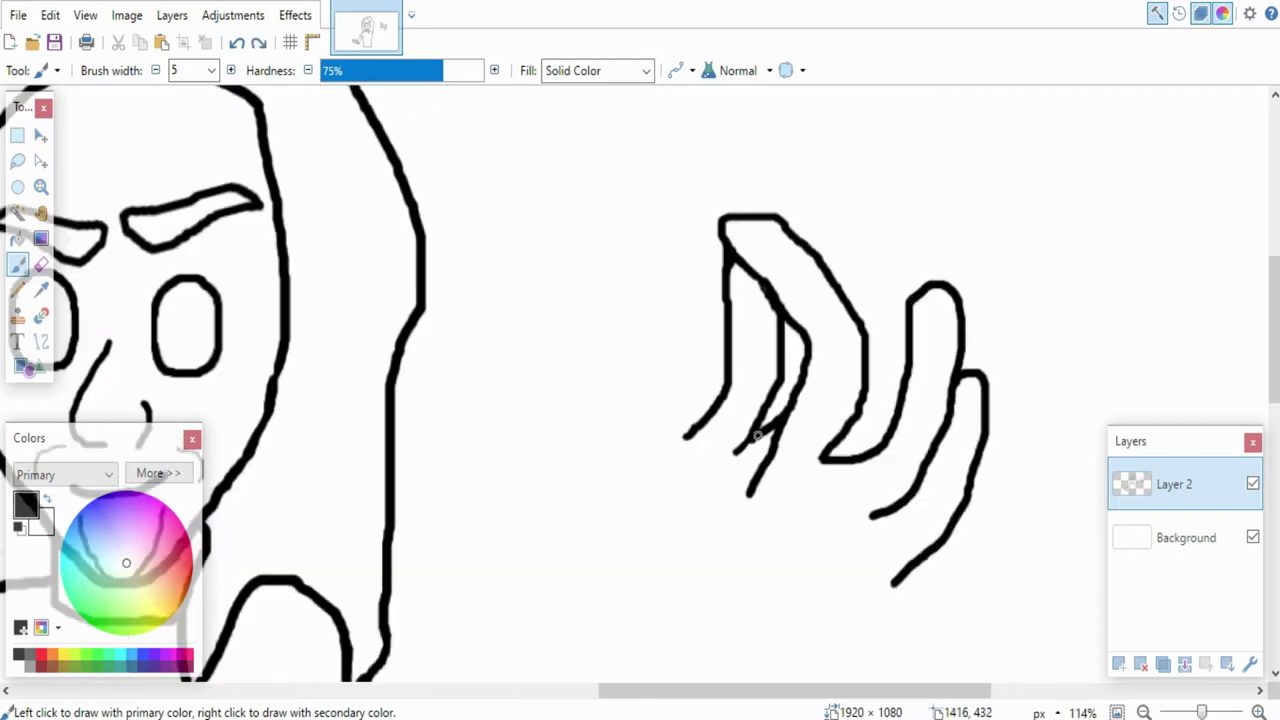
drag(779, 372, 778, 440)
drag(712, 385, 697, 505)
key(e)
drag(663, 438, 703, 388)
mouse_move(730, 458)
mouse_down()
mouse_move(758, 467)
mouse_move(776, 397)
mouse_move(740, 455)
mouse_up()
scroll(727, 475, down, 5)
scroll(726, 475, down, 2)
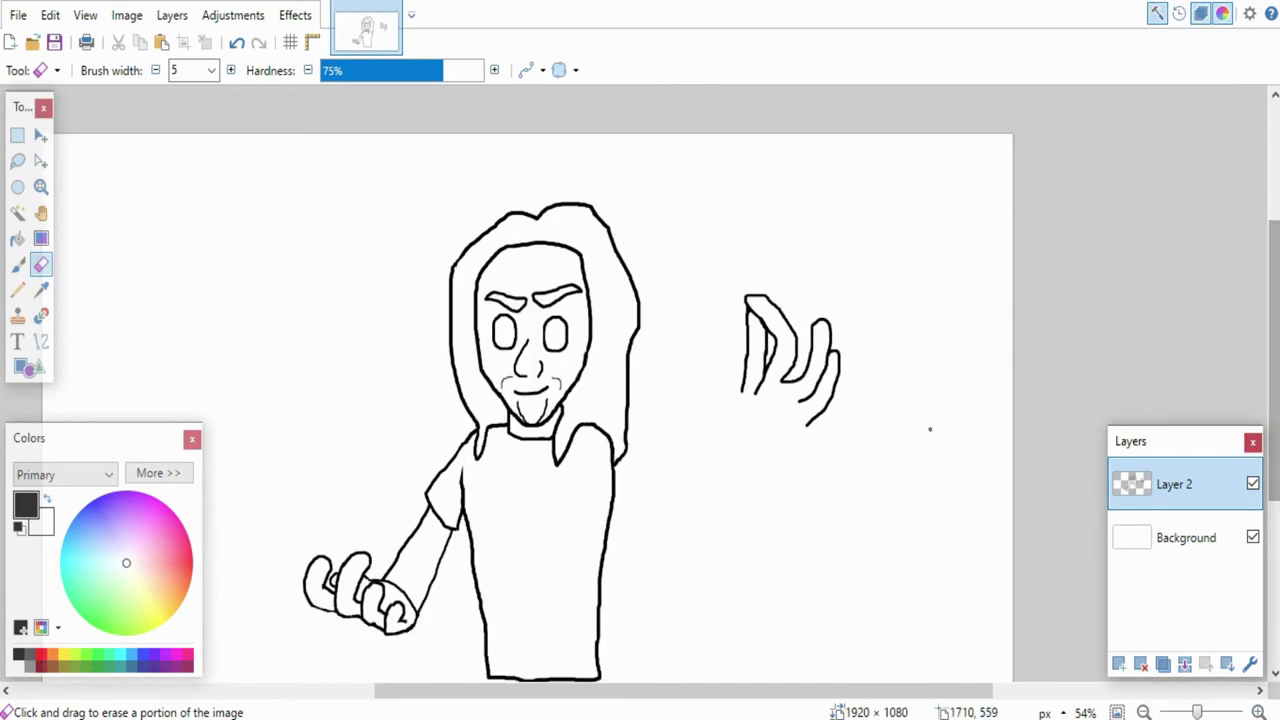
Step: Erase the pinched index finger and thumb with an eraser width of 35, and set the width back to 5
scroll(711, 373, up, 4)
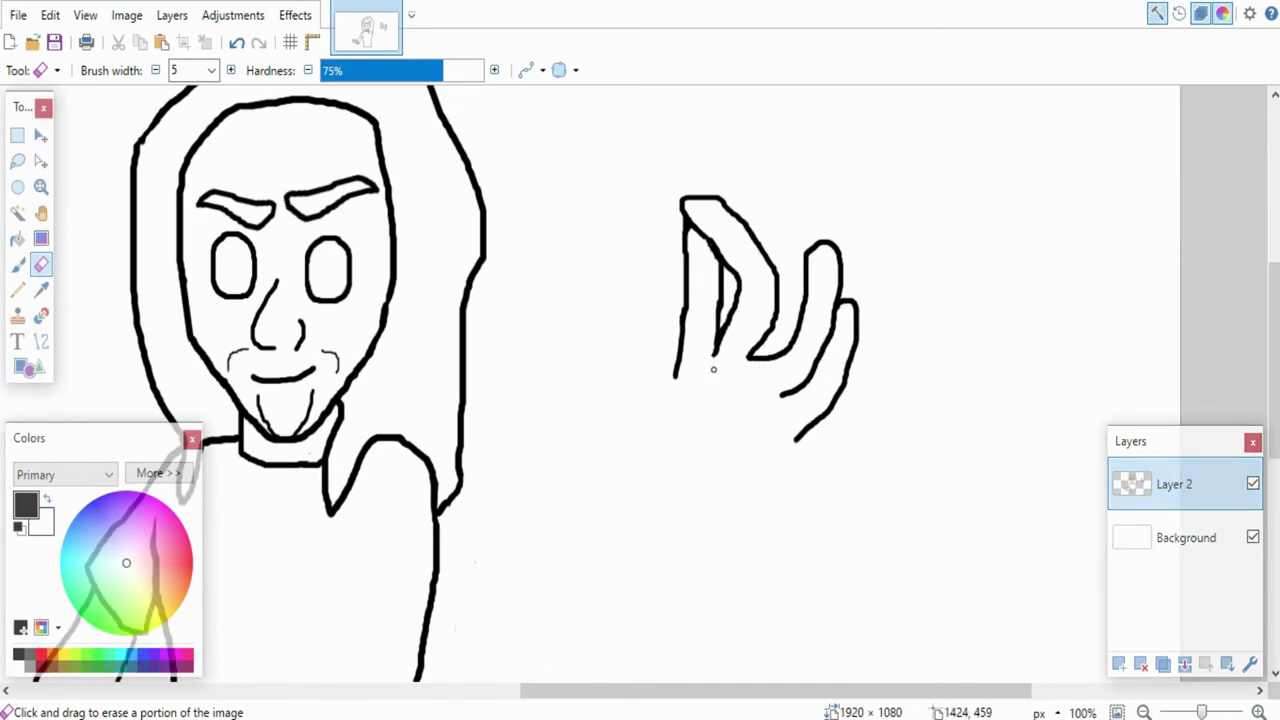
click(211, 70)
click(196, 383)
mouse_move(712, 212)
mouse_down()
mouse_move(683, 383)
mouse_move(755, 340)
mouse_up()
click(211, 70)
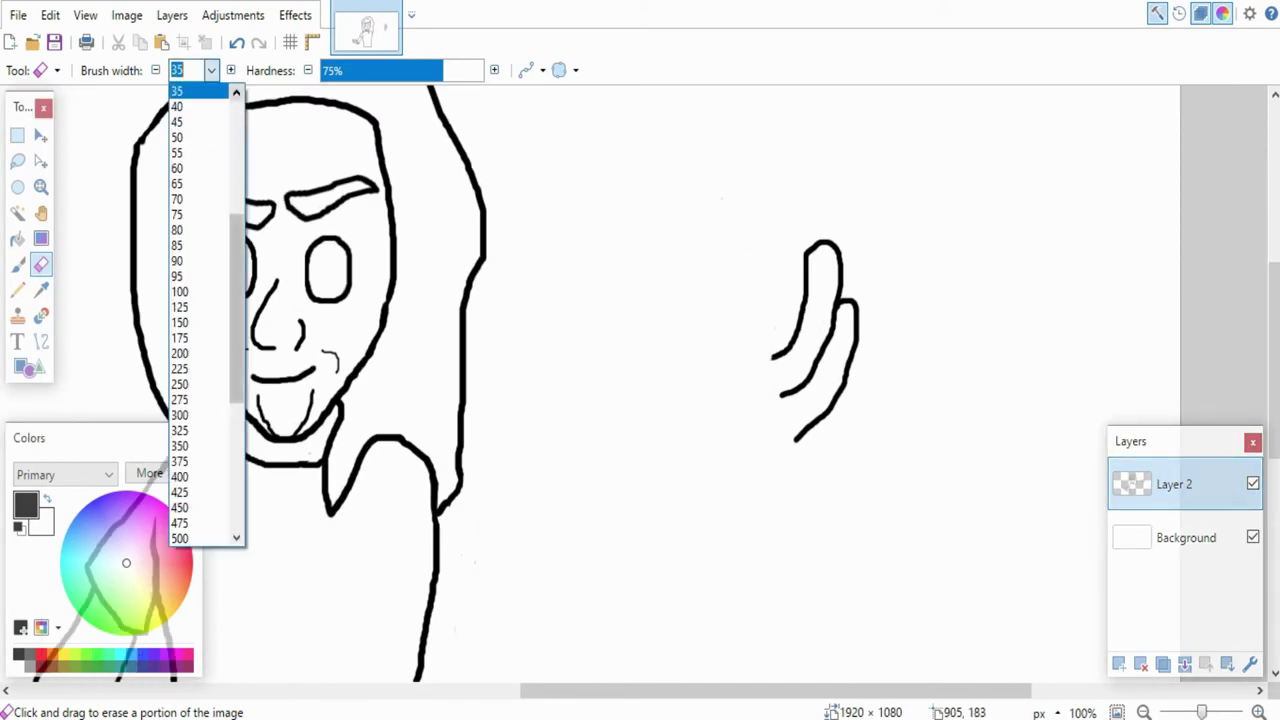
scroll(195, 153, up, 6)
click(195, 153)
Step: Select the two remaining fingers, rotate them counter-clockwise to stand more upright, and shift them slightly upward
key(b)
key(s)
mouse_move(763, 194)
mouse_down()
mouse_move(891, 489)
mouse_move(940, 511)
mouse_move(983, 474)
mouse_move(1002, 427)
mouse_up()
key(m)
key(ctrl+d)
key(b)
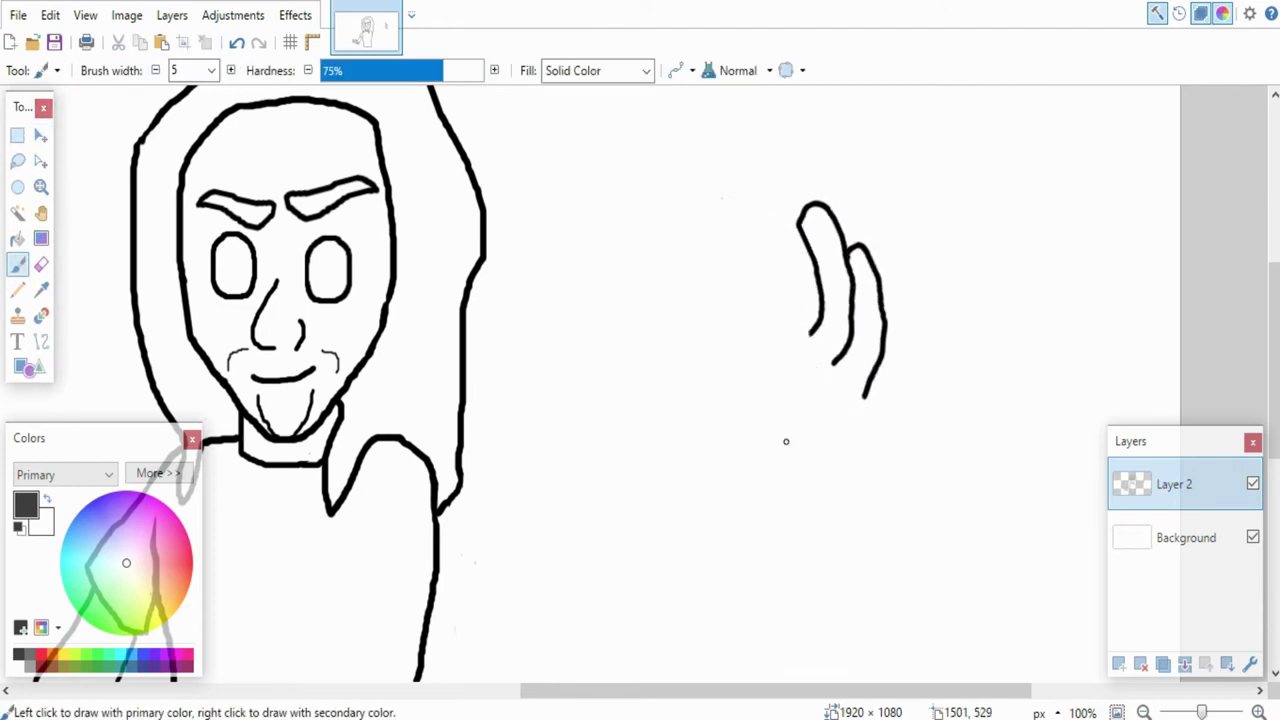
Step: Complete the raised hand with two more fingers, an outstretched thumb and a rounded palm, using brush width 5
mouse_move(800, 222)
mouse_down()
mouse_move(764, 229)
mouse_move(770, 335)
mouse_up()
key(e)
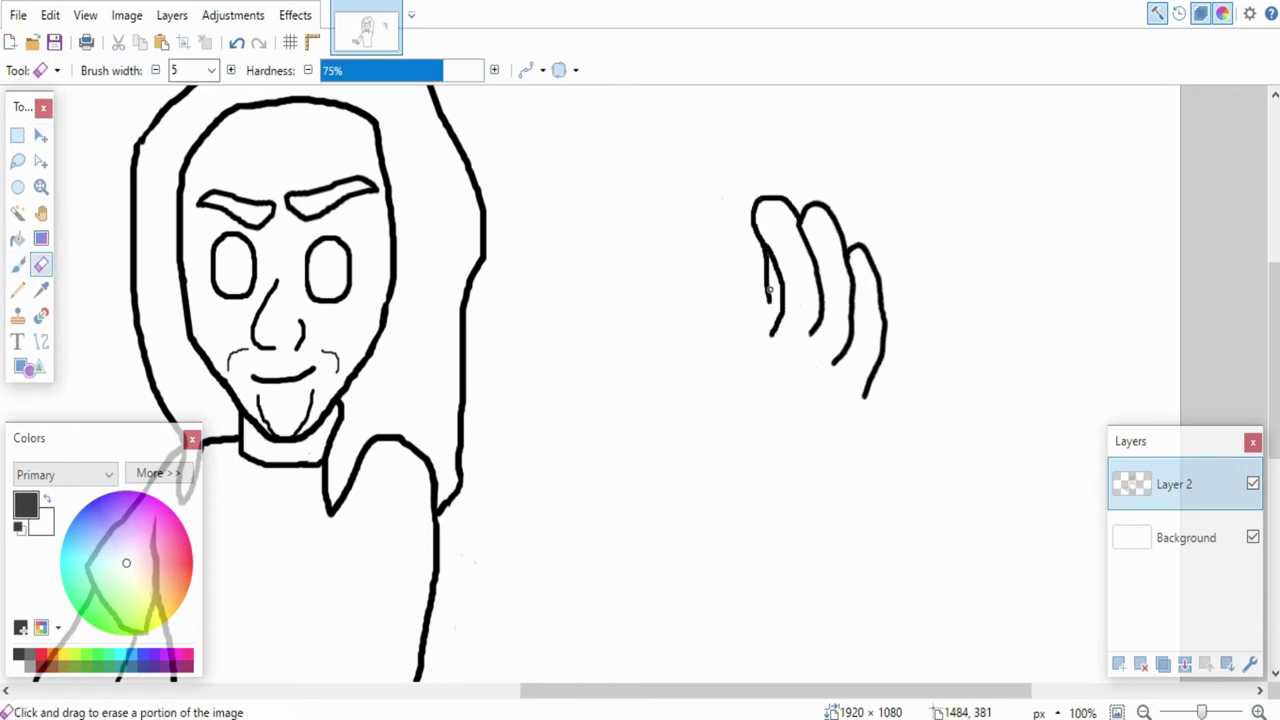
key(b)
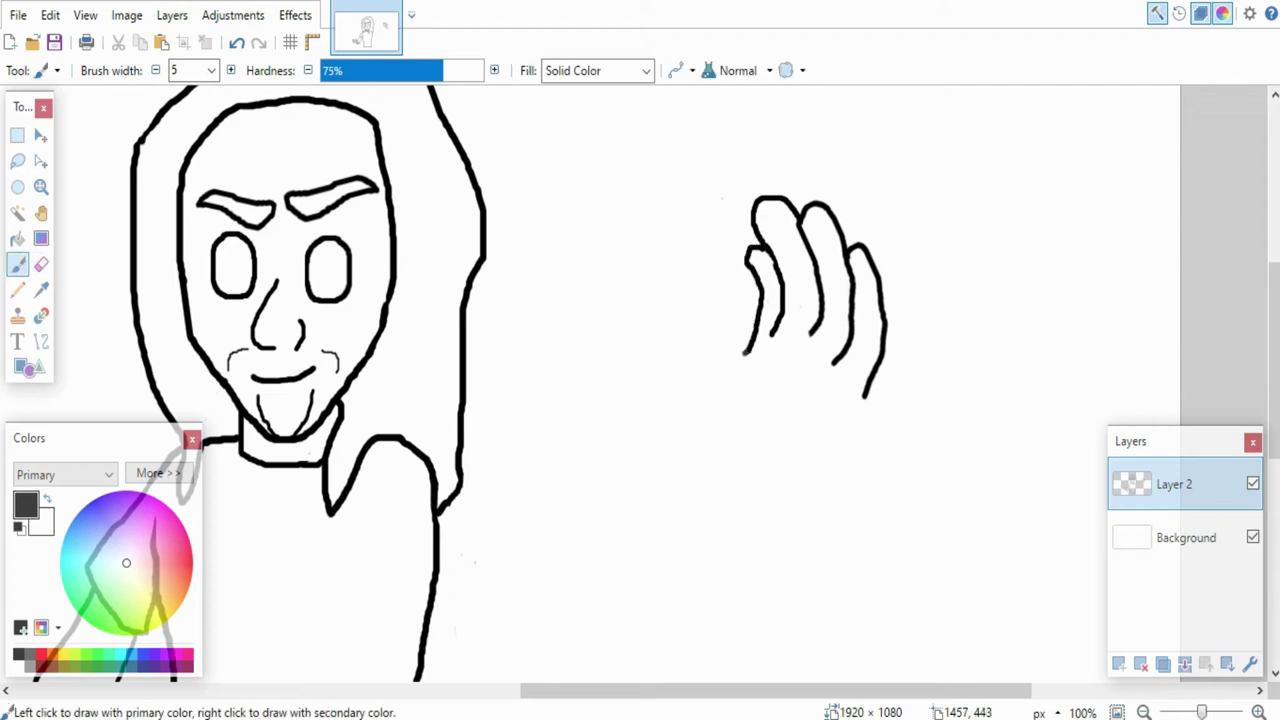
mouse_move(680, 346)
mouse_down()
mouse_move(769, 426)
mouse_move(858, 402)
mouse_up()
scroll(710, 430, down, 3)
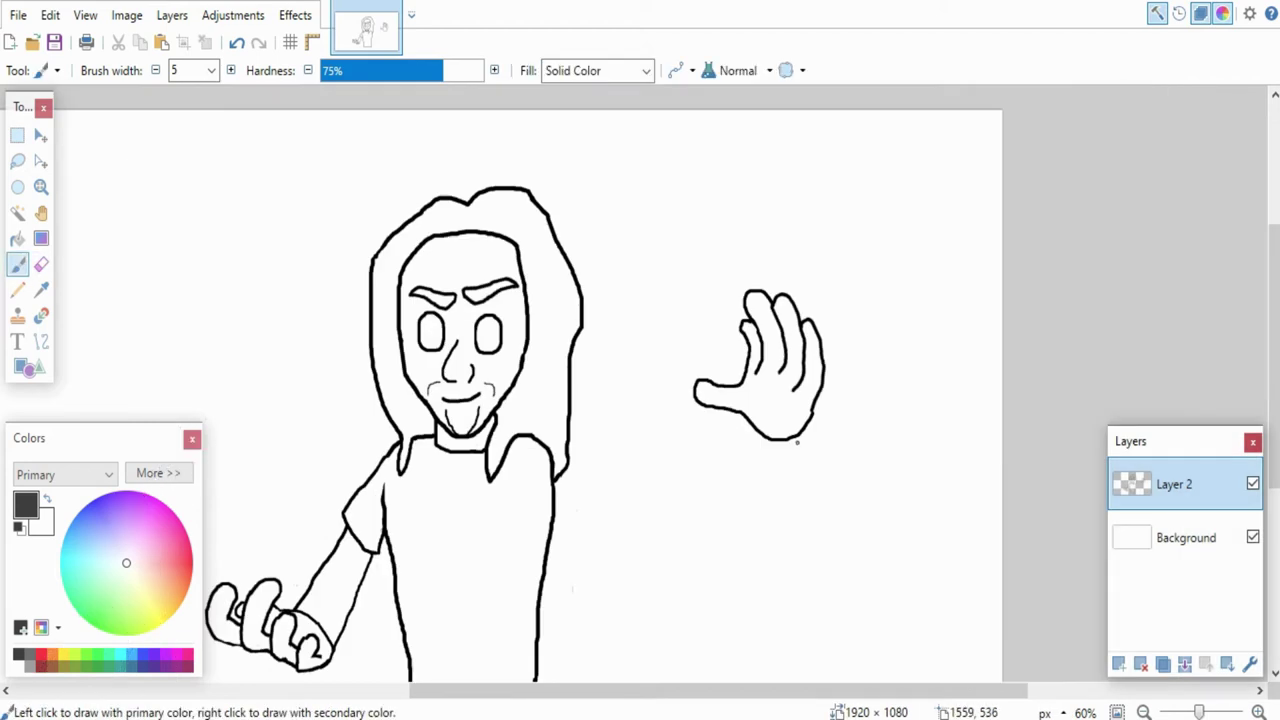
Step: Select the raised hand, move it closer to the head and rotate it slightly clockwise
key(s)
drag(653, 271, 858, 457)
click(41, 135)
drag(787, 393, 750, 388)
drag(833, 477, 813, 496)
drag(747, 426, 748, 404)
key(ctrl+d)
Step: Draw the raised arm's upper edge as a curve of width 5 from the shoulder to the palm, bent at the elbow
scroll(566, 405, up, 1)
key(o)
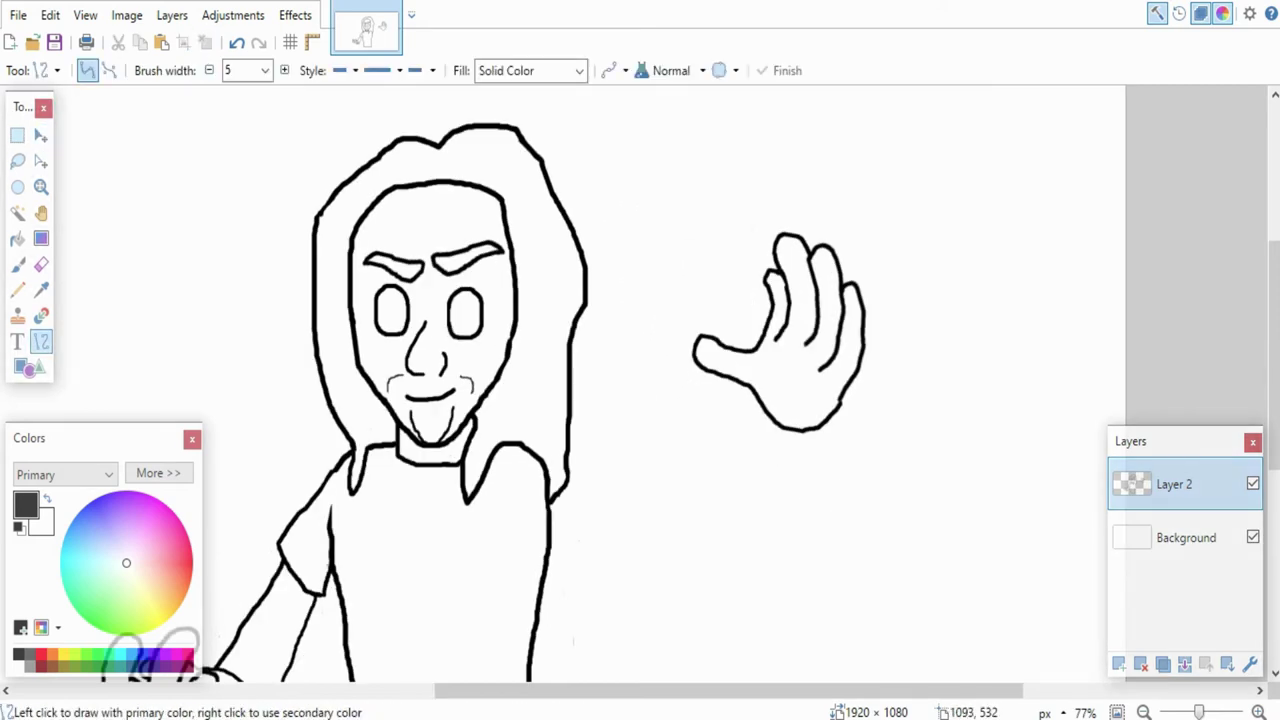
drag(525, 449, 757, 396)
drag(602, 431, 620, 475)
drag(680, 413, 614, 478)
drag(675, 489, 668, 487)
drag(524, 449, 531, 452)
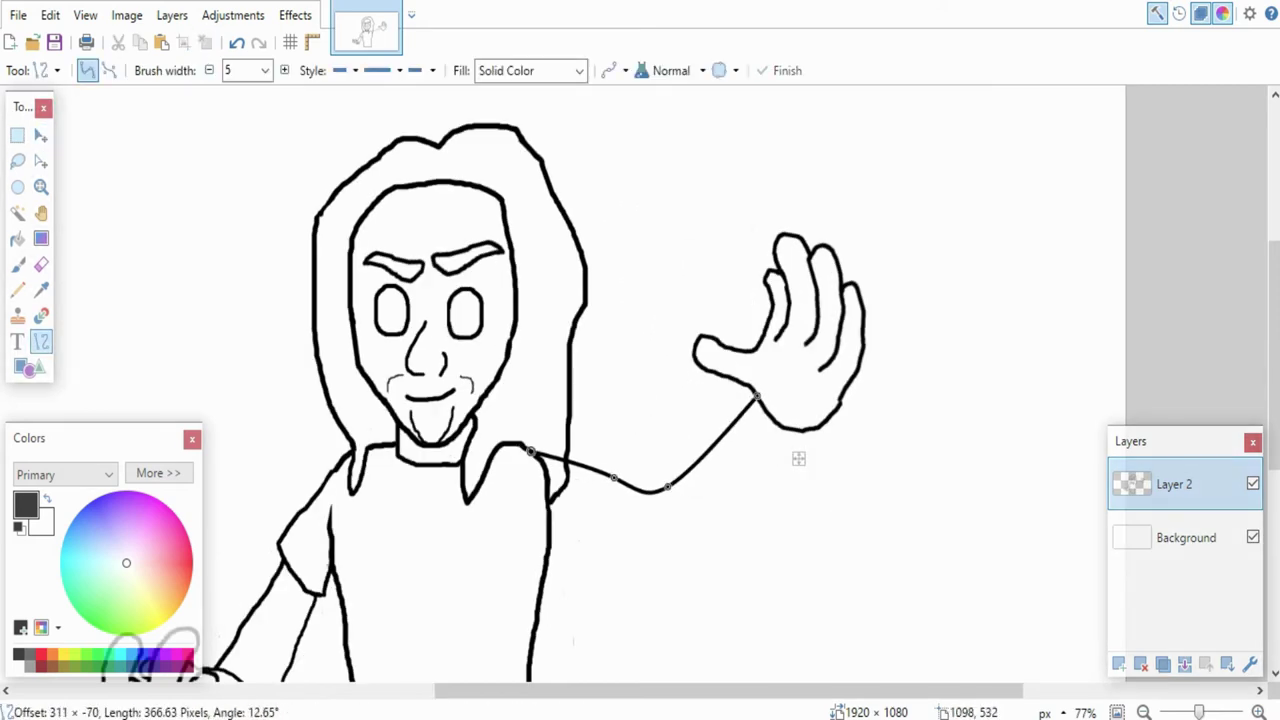
Step: Draw the raised arm's lower edge as a matching bent curve from the torso side to the base of the palm
drag(551, 515, 797, 432)
drag(633, 487, 641, 538)
drag(715, 460, 689, 529)
drag(641, 538, 697, 531)
drag(797, 432, 792, 432)
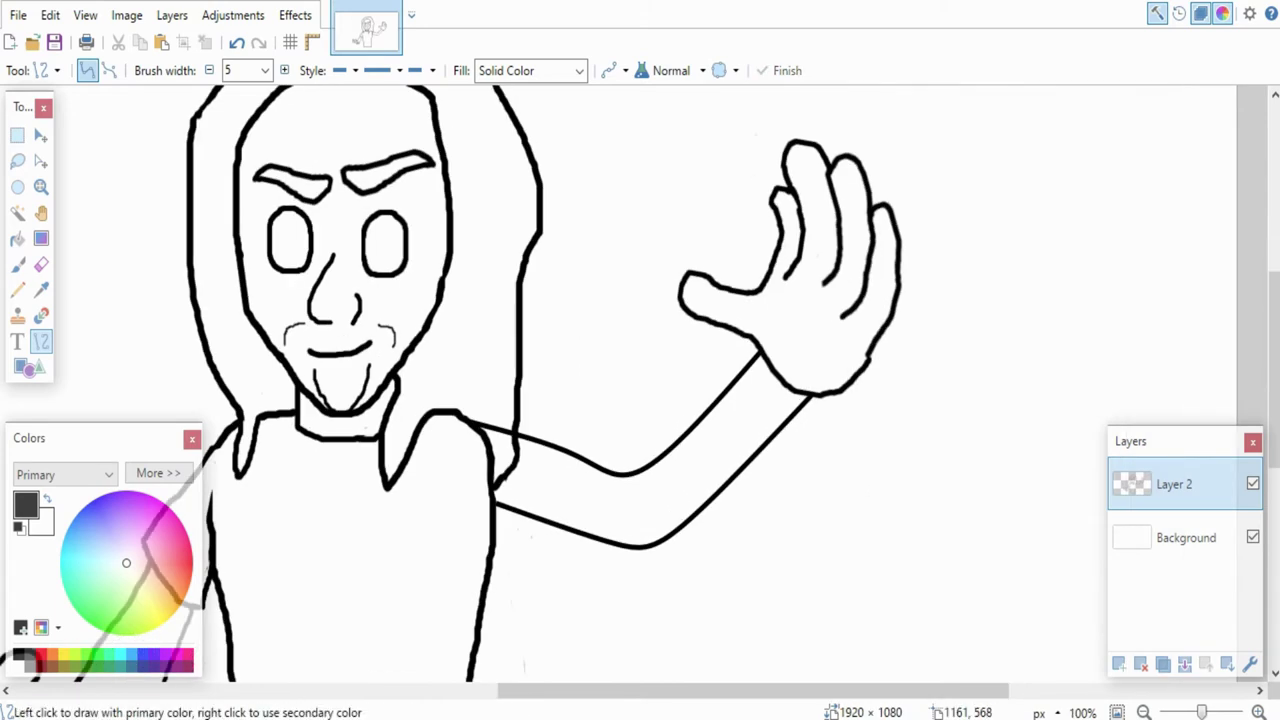
Step: Erase the hair end inside the raised arm, draw a sleeve around the upper arm, and erase the arm line inside it
key(e)
key(b)
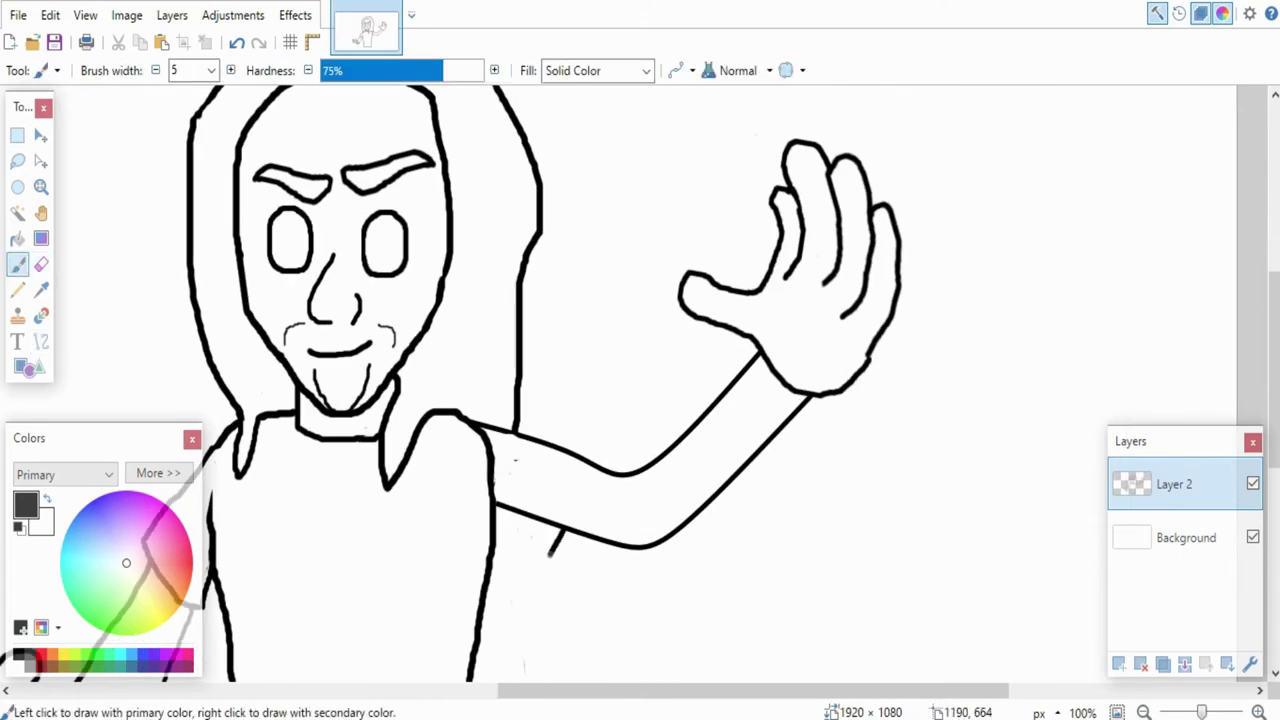
drag(569, 497, 581, 460)
key(e)
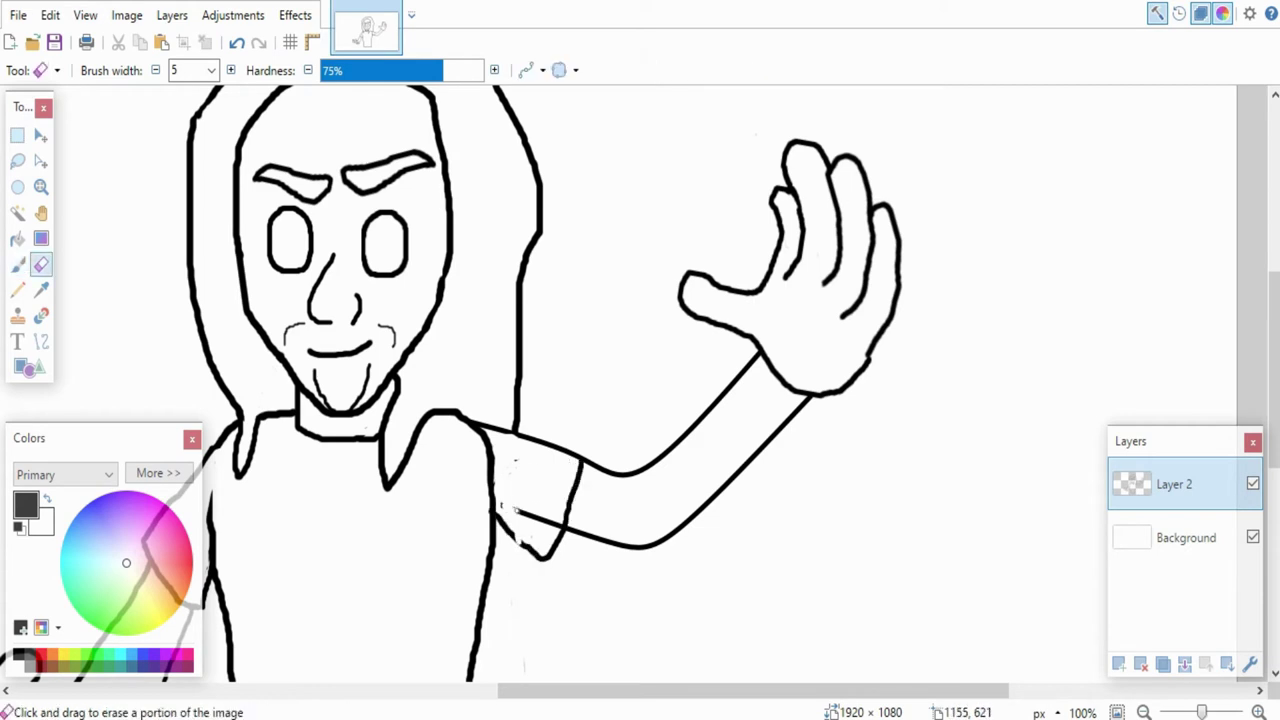
key(b)
scroll(560, 485, up, 1)
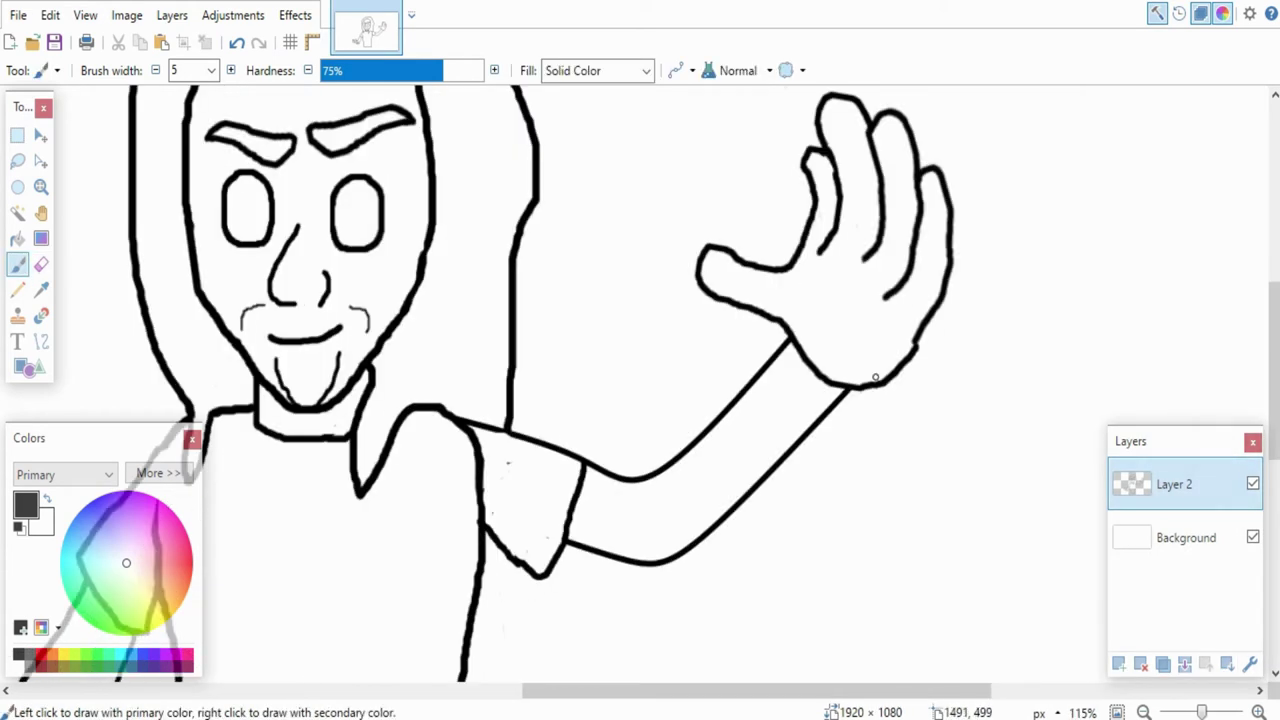
Step: Erase the palm's base line across the raised forearm and redraw the hand's edges so they join the wrist
key(e)
scroll(900, 365, down, 2)
scroll(870, 385, up, 3)
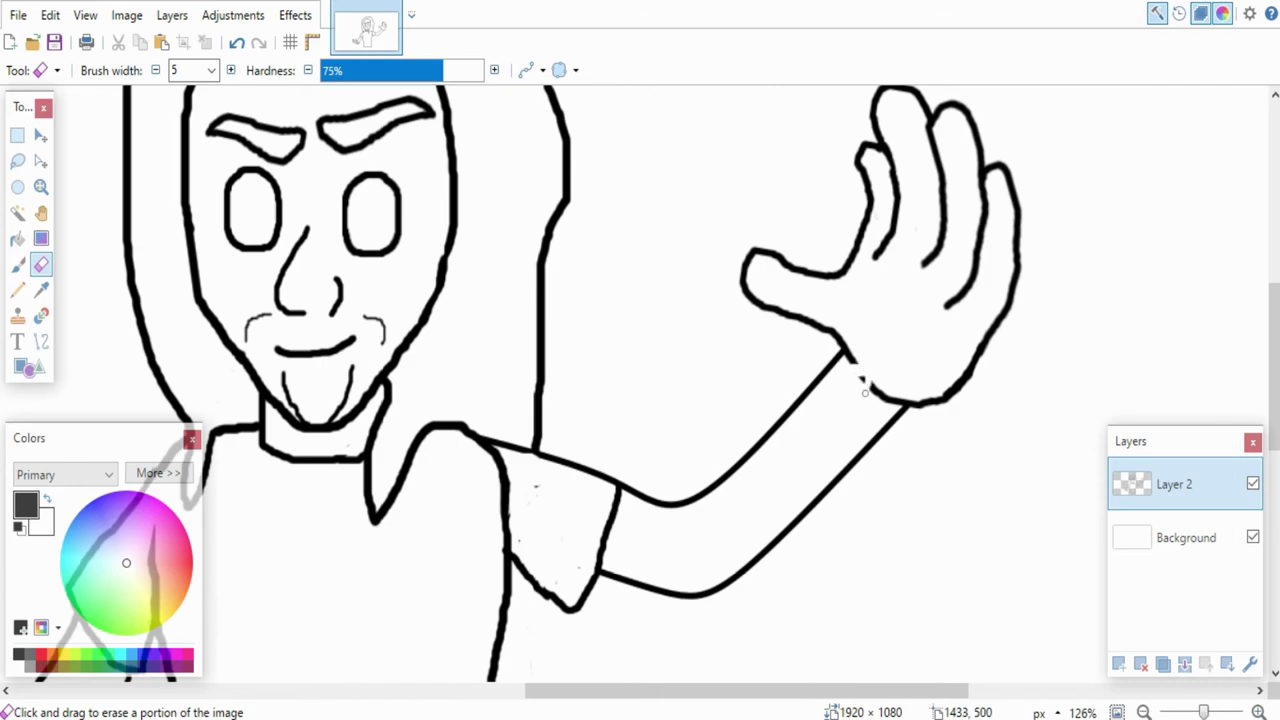
key(b)
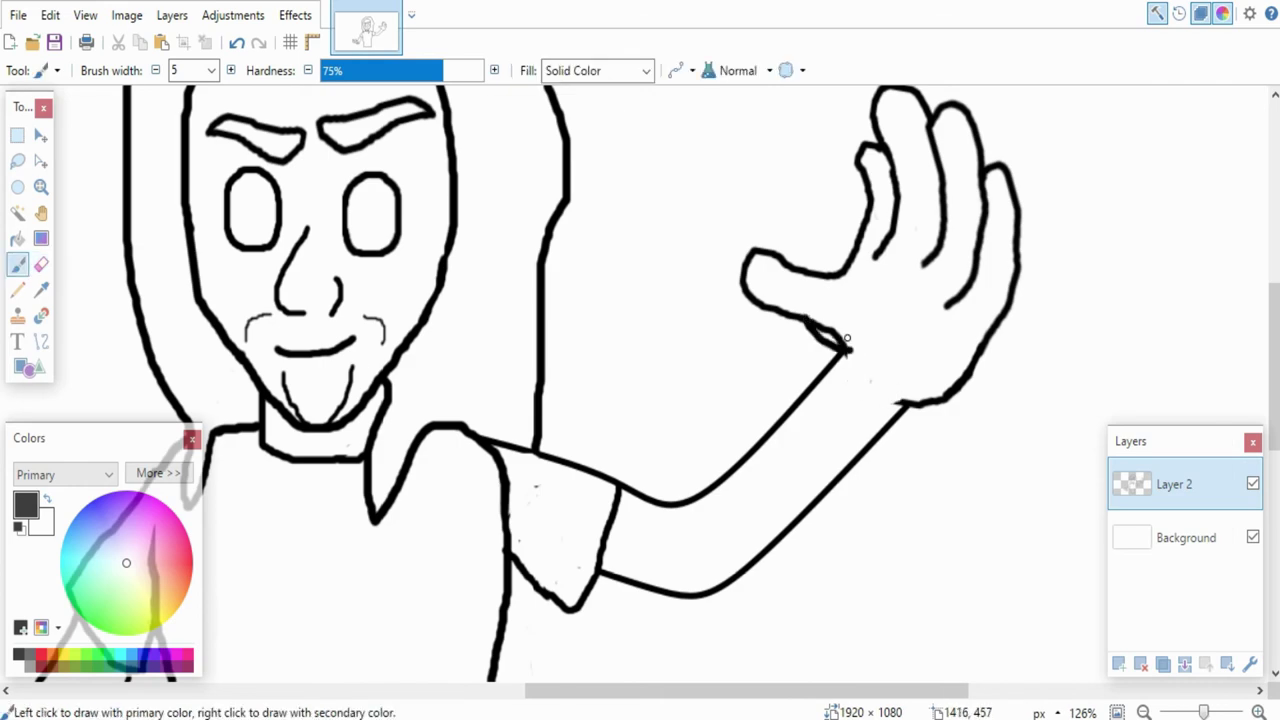
key(e)
key(b)
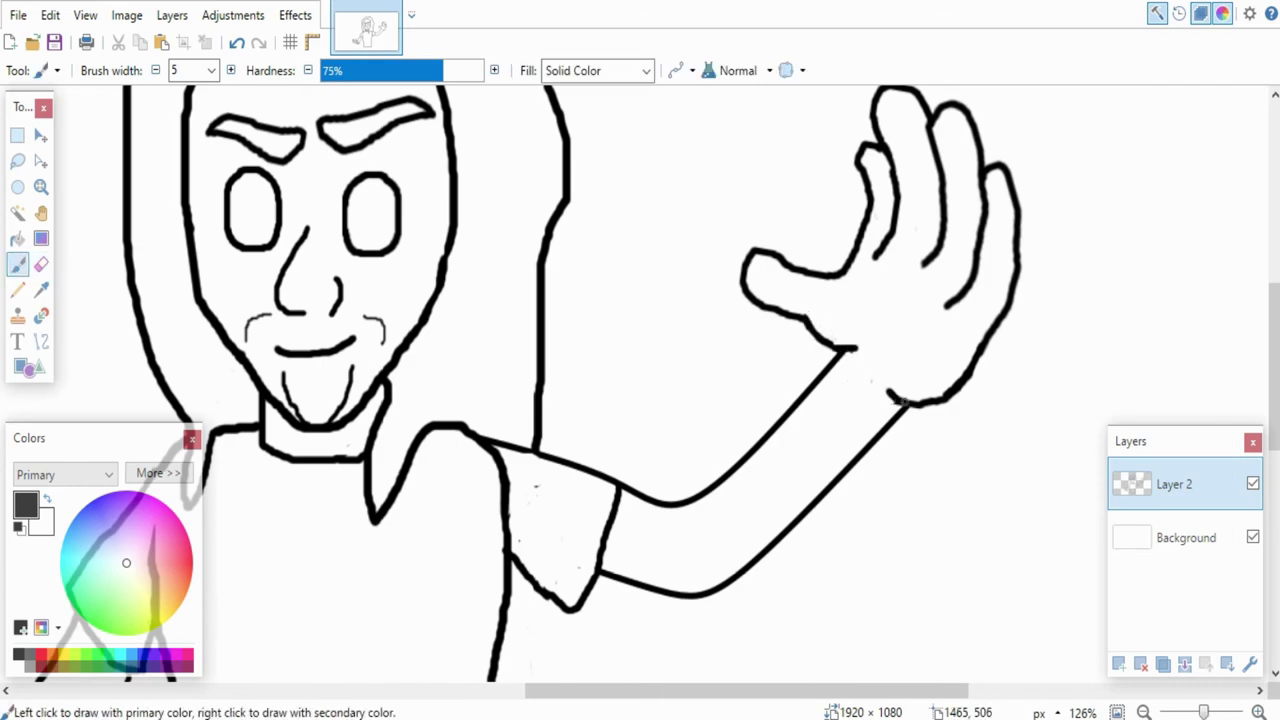
Step: Draw the trousers below the shirt hem with outer leg edges, two curved pocket lines and a short centre line
ctrl+scroll(930, 412, down, 3)
ctrl+scroll(717, 600, up, 1)
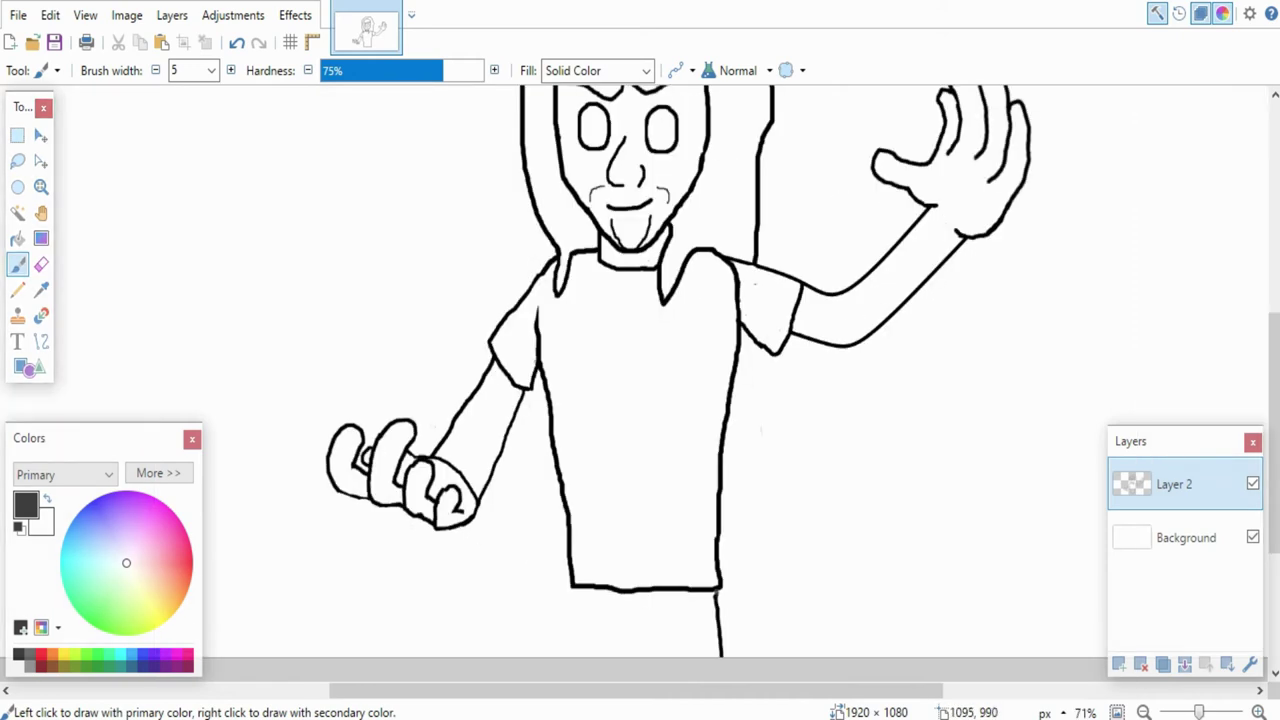
ctrl+scroll(600, 618, up, 2)
drag(585, 590, 561, 628)
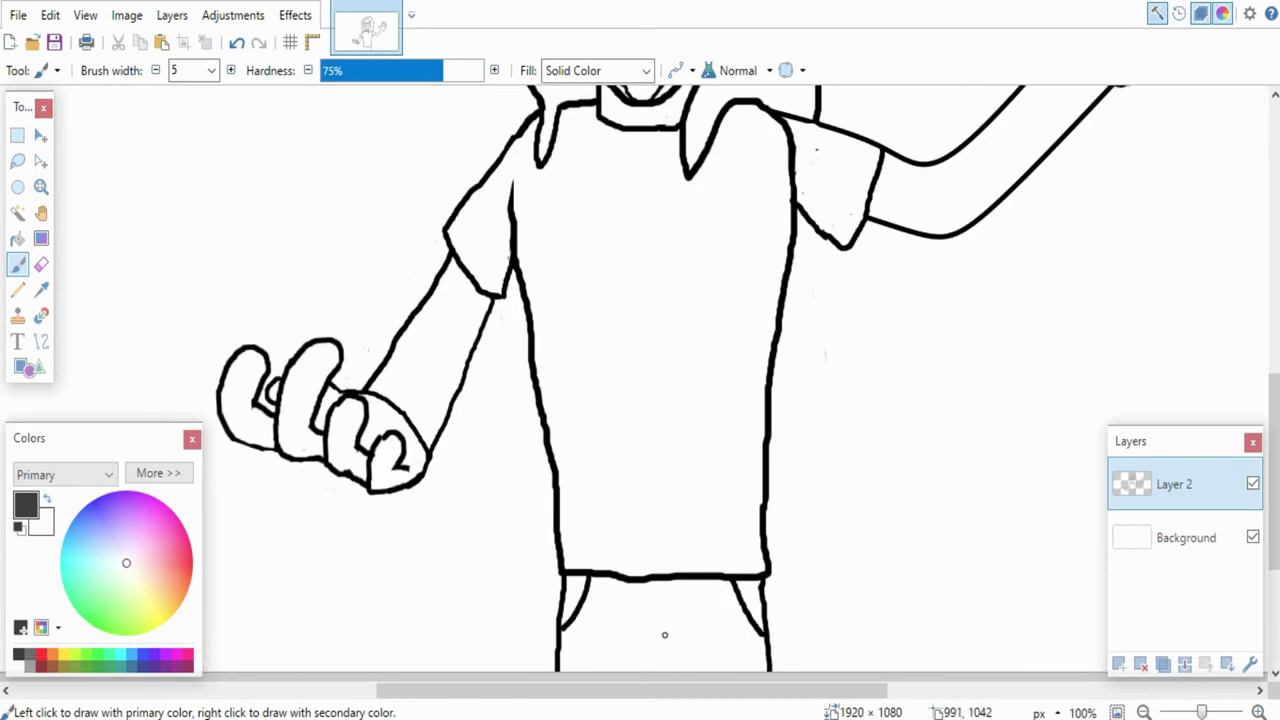
drag(657, 618, 657, 670)
ctrl+scroll(686, 634, down, 3)
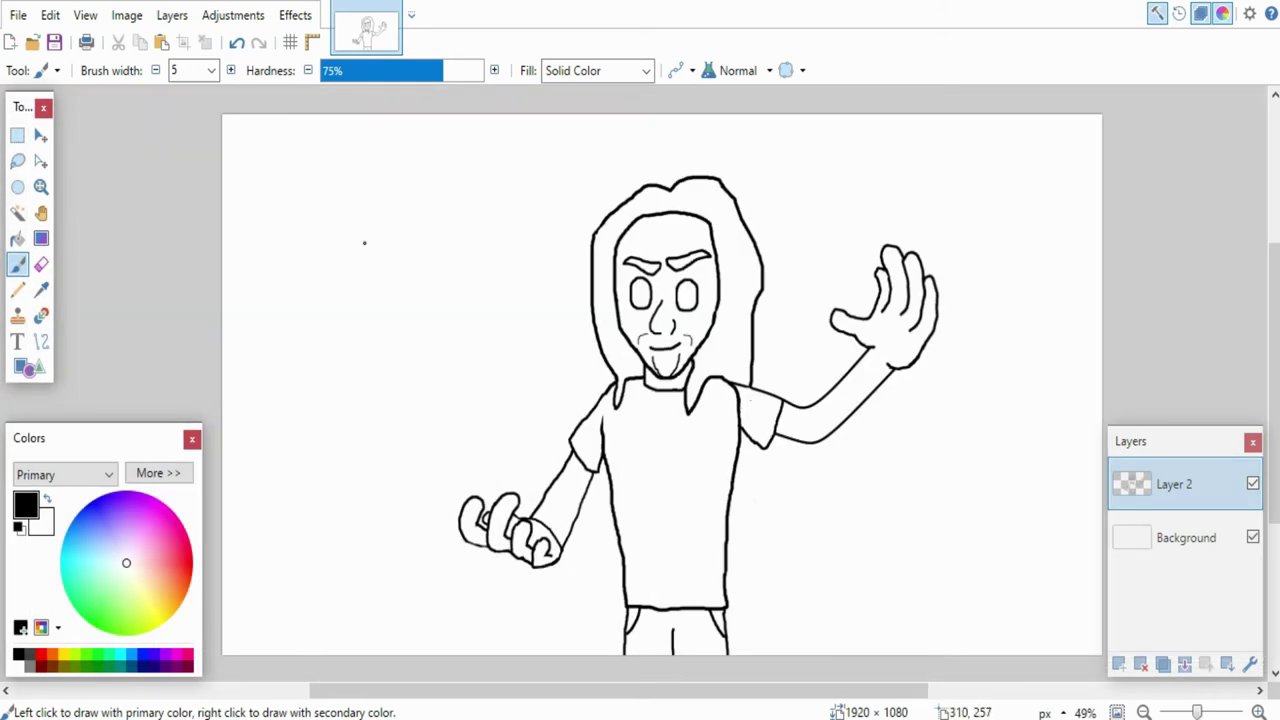
Step: Set the primary color to skin tone FFC49E and fill the face and neck
click(159, 473)
drag(149, 543, 156, 527)
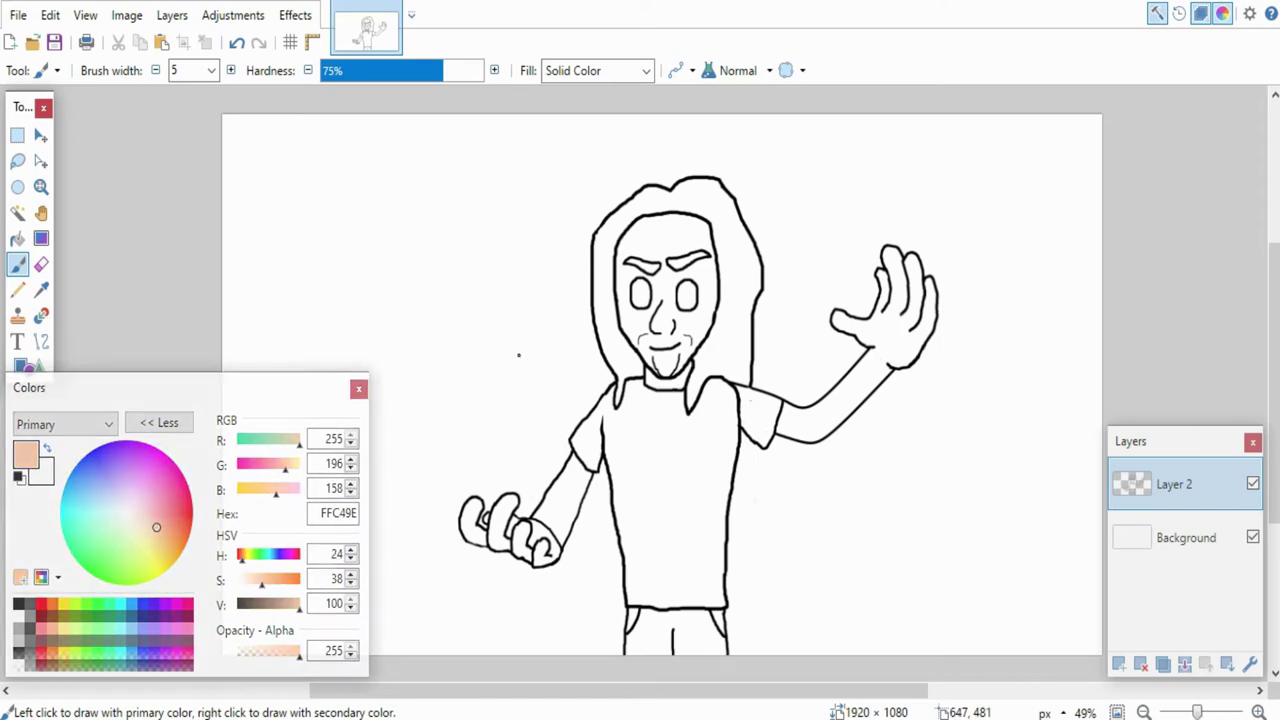
key(f)
ctrl+scroll(700, 322, up, 2)
click(700, 322)
click(676, 411)
Step: Fill the lowered arm, its hand and fingers, and the raised arm and hand with the skin tone
click(473, 627)
click(436, 620)
click(404, 607)
click(384, 635)
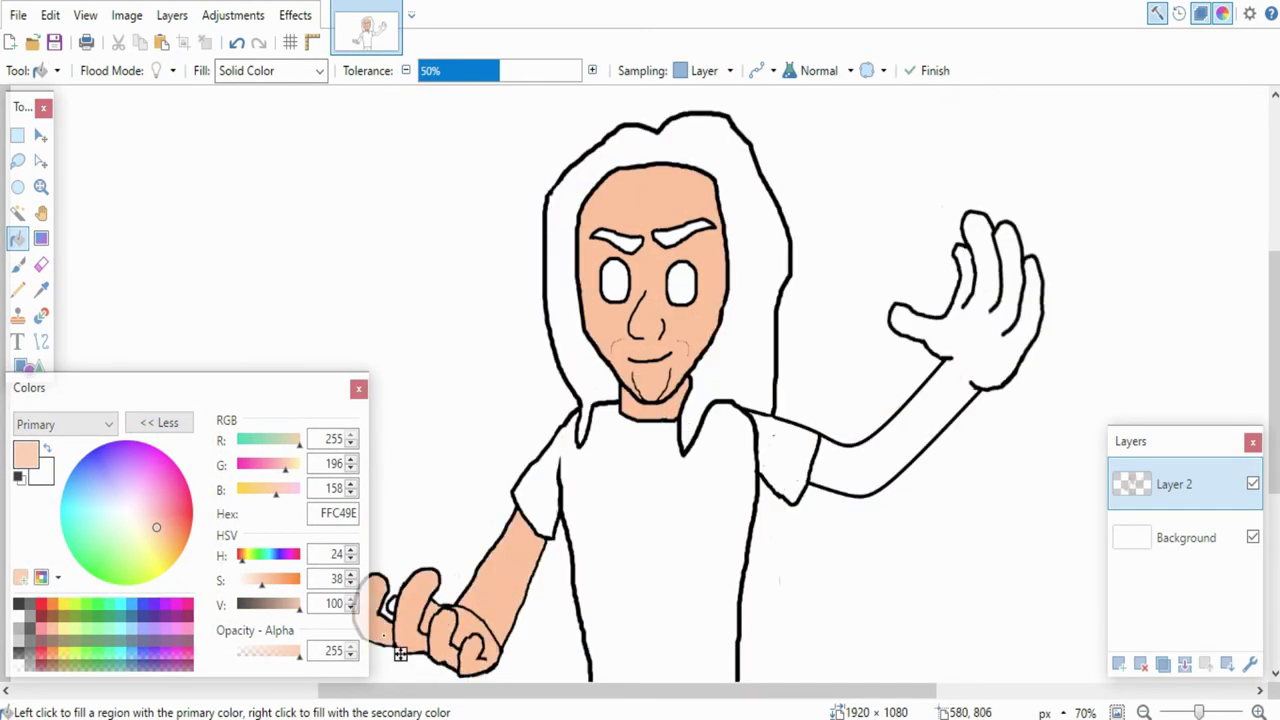
click(961, 333)
key(b)
key(f)
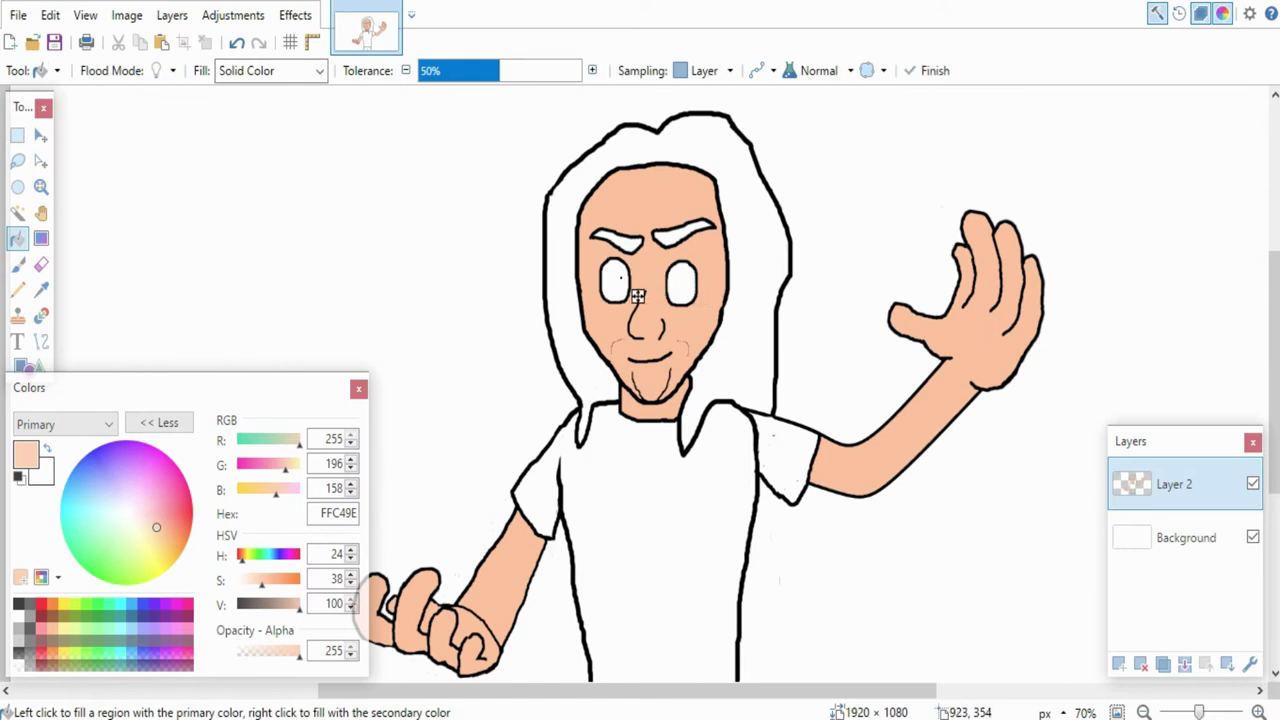
Step: Erase the torso line crossing the raised arm's shoulder and the stray specks inside that sleeve
key(b)
ctrl+scroll(643, 277, up, 2)
key(e)
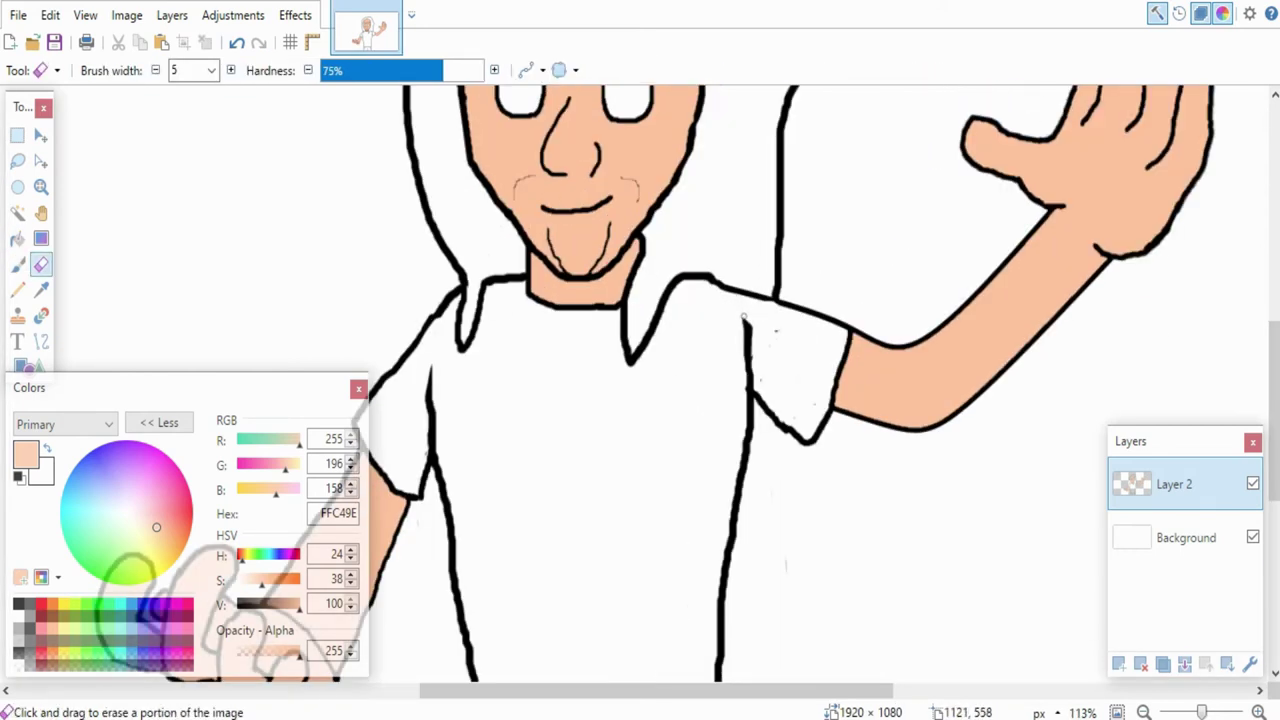
key(ctrl+b)
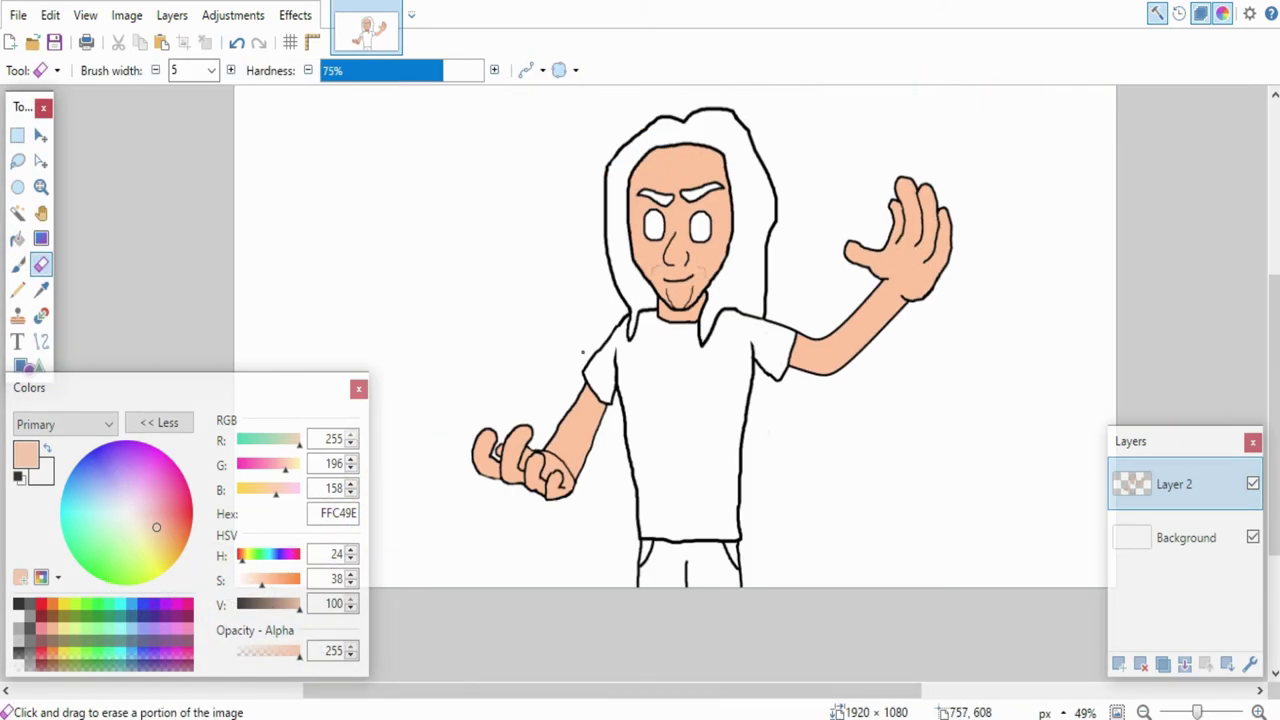
Step: Fill the shirt and both sleeves with dark red and the trousers with blue
click(42, 604)
click(42, 616)
key(f)
click(710, 418)
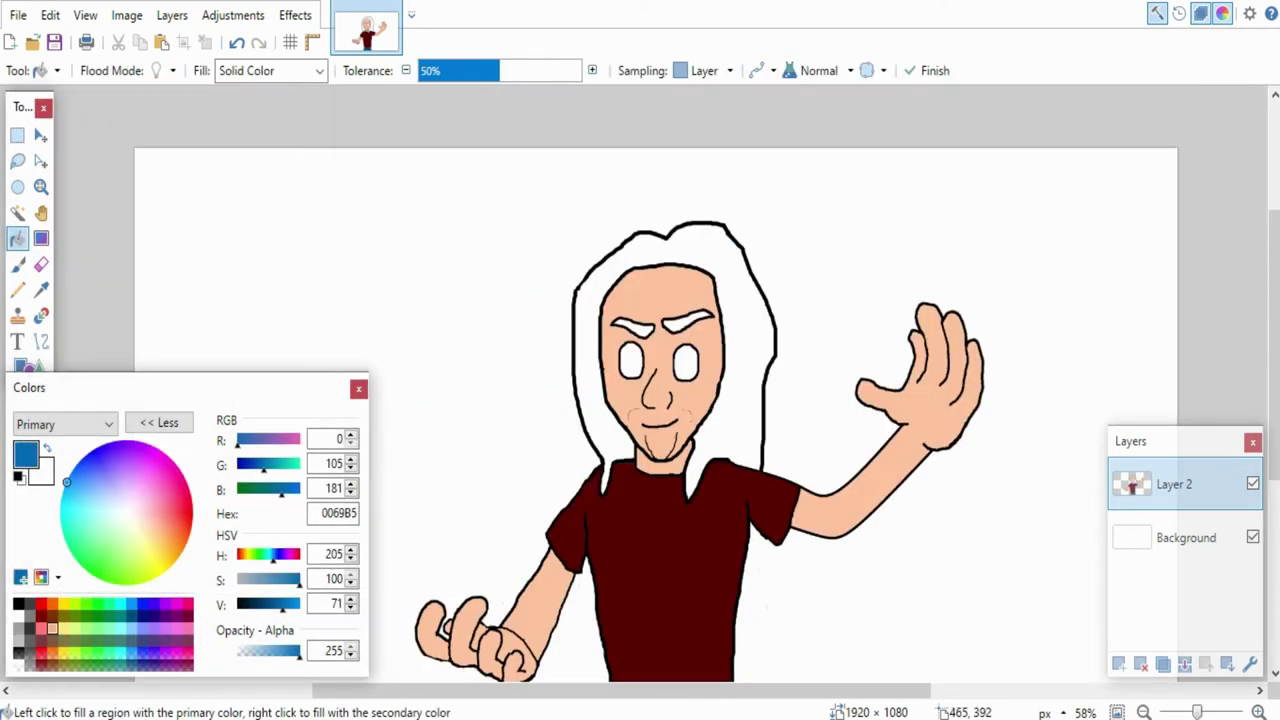
Step: Fill the hair and both eyebrows with dark brown 441B00
click(52, 616)
drag(269, 604, 254, 604)
click(608, 434)
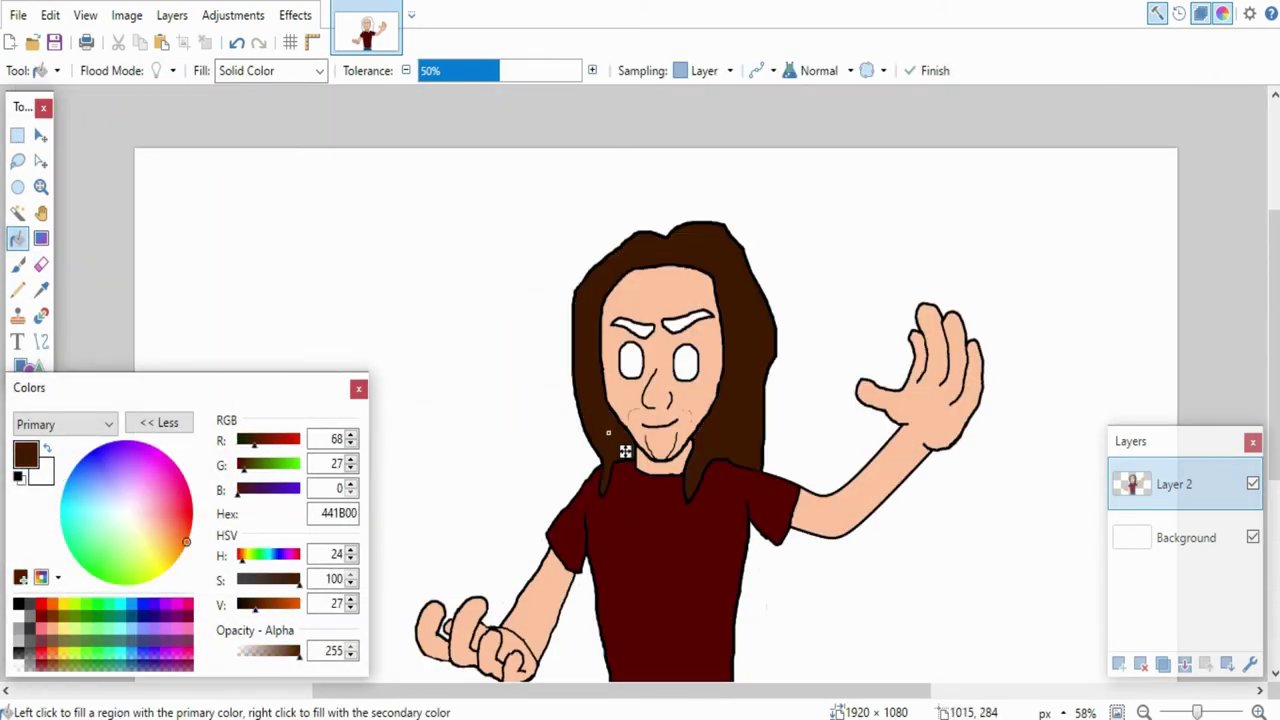
scroll(692, 311, up, 2)
click(682, 326)
click(608, 337)
Step: Paint over the cheek and beard lines with the sampled skin tone, and redraw the chin outline in black
key(k)
click(618, 501)
key(b)
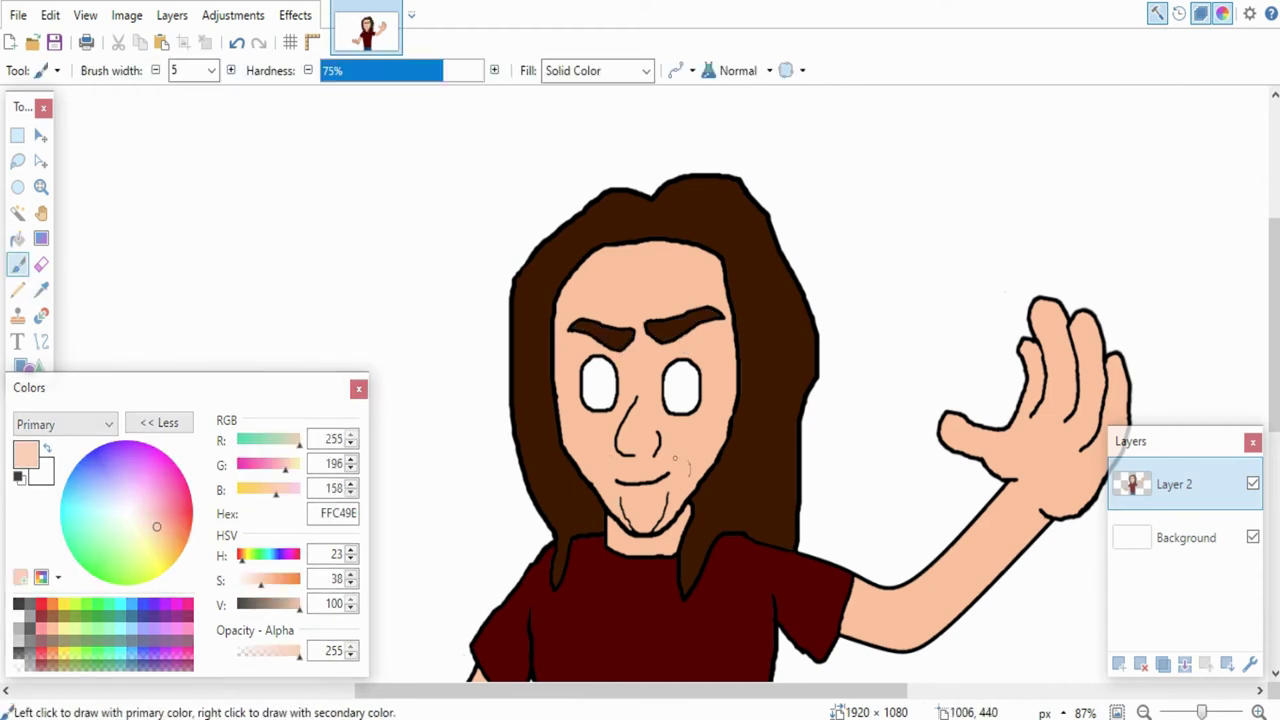
scroll(668, 498, up, 2)
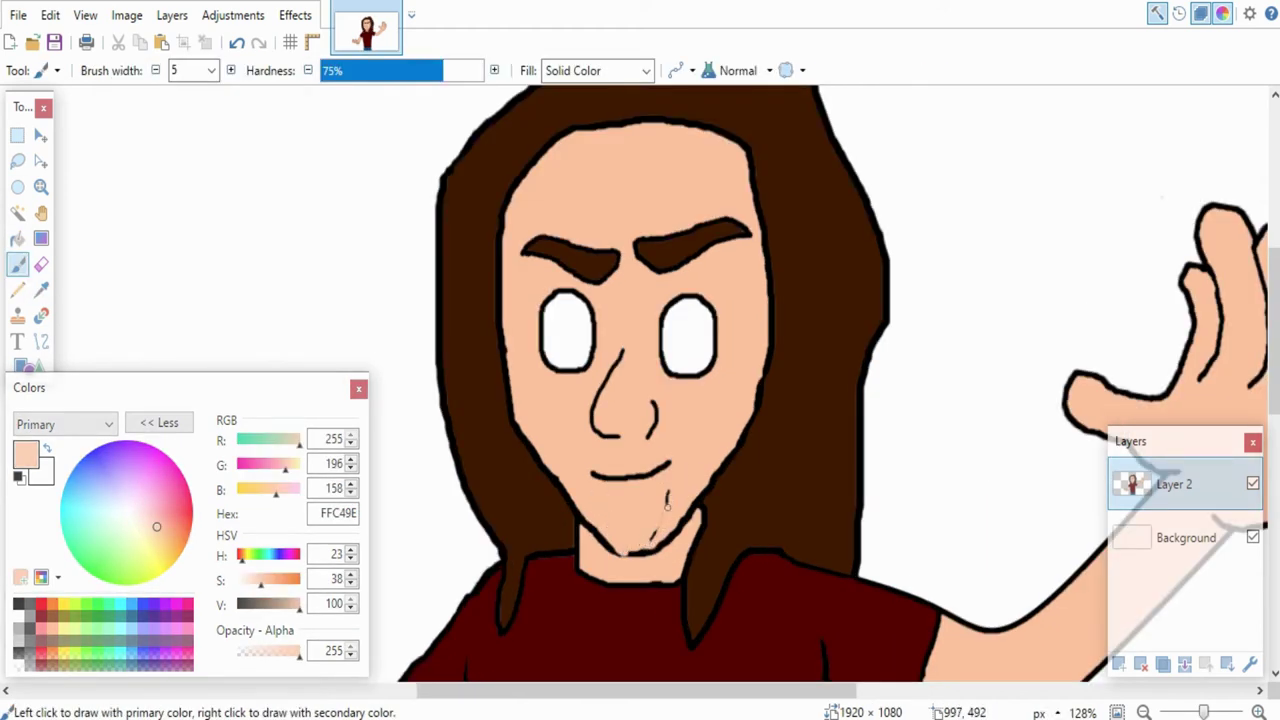
click(19, 604)
drag(667, 507, 636, 552)
scroll(645, 360, down, 2)
Step: Draw an oval iris outline in brown 7F3300 inside each eye
click(52, 616)
scroll(697, 325, up, 2)
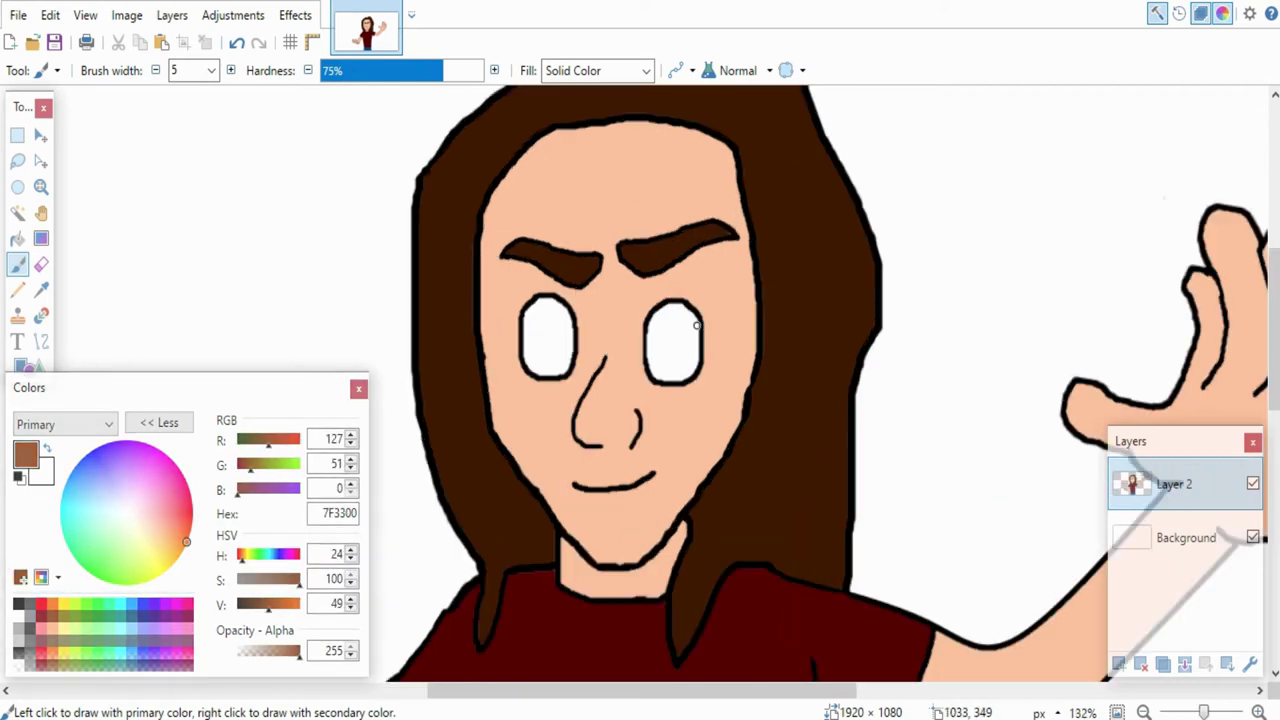
click(26, 366)
mouse_move(534, 315)
mouse_down()
mouse_move(593, 409)
mouse_move(537, 321)
mouse_up()
click(339, 71)
click(339, 71)
mouse_move(607, 319)
mouse_down()
mouse_move(637, 366)
mouse_move(702, 417)
mouse_up()
drag(681, 329, 685, 325)
key(Return)
Step: Fill the centres of both irises with black to form the pupils
click(19, 604)
key(f)
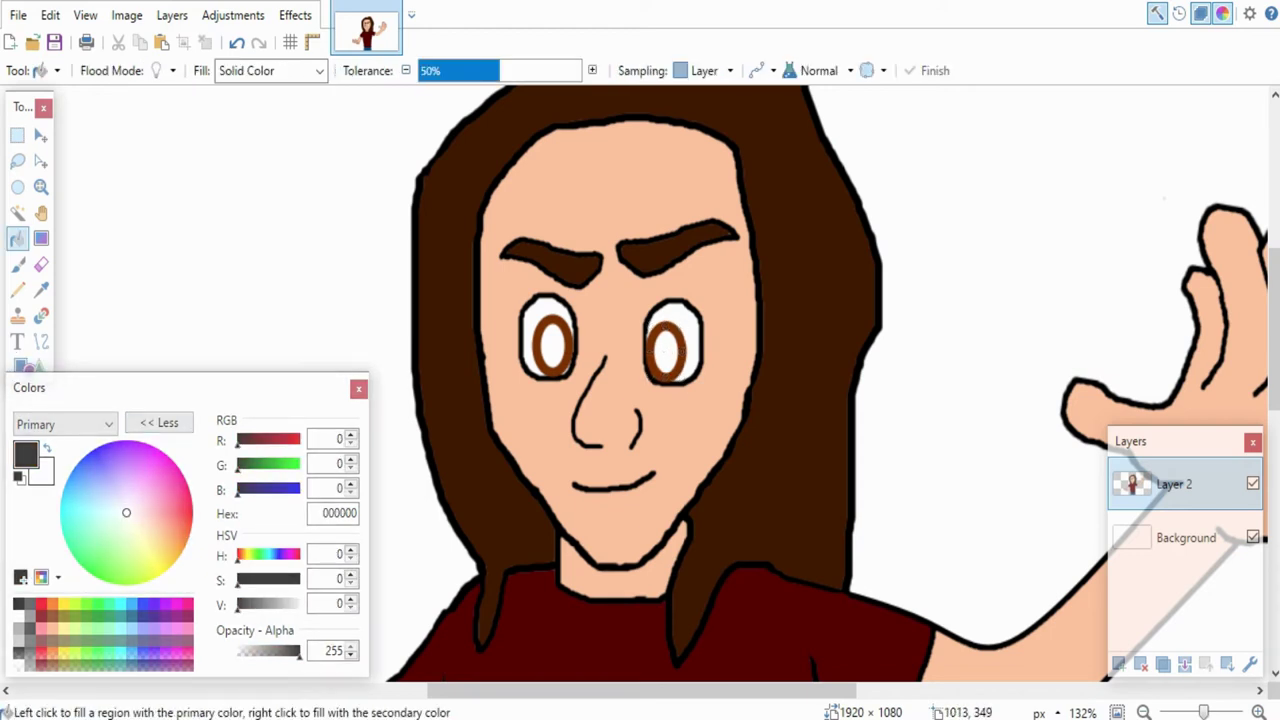
click(667, 351)
click(518, 71)
click(552, 345)
Step: Reduce the brush width to 3 and draw a small black smile crease on the cheek beside the mouth on Layer 2
key(b)
scroll(552, 343, down, 4)
click(1186, 538)
click(1180, 484)
double_click(156, 71)
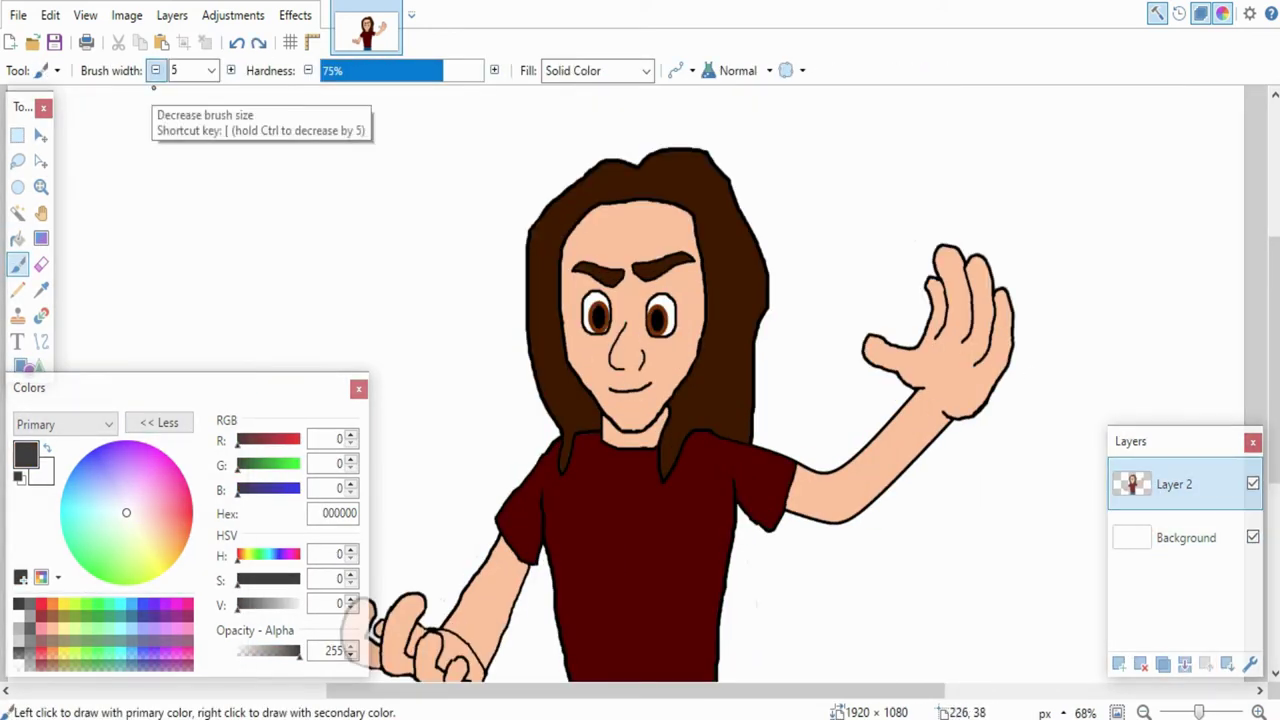
click(156, 71)
scroll(753, 292, up, 2)
drag(602, 413, 621, 416)
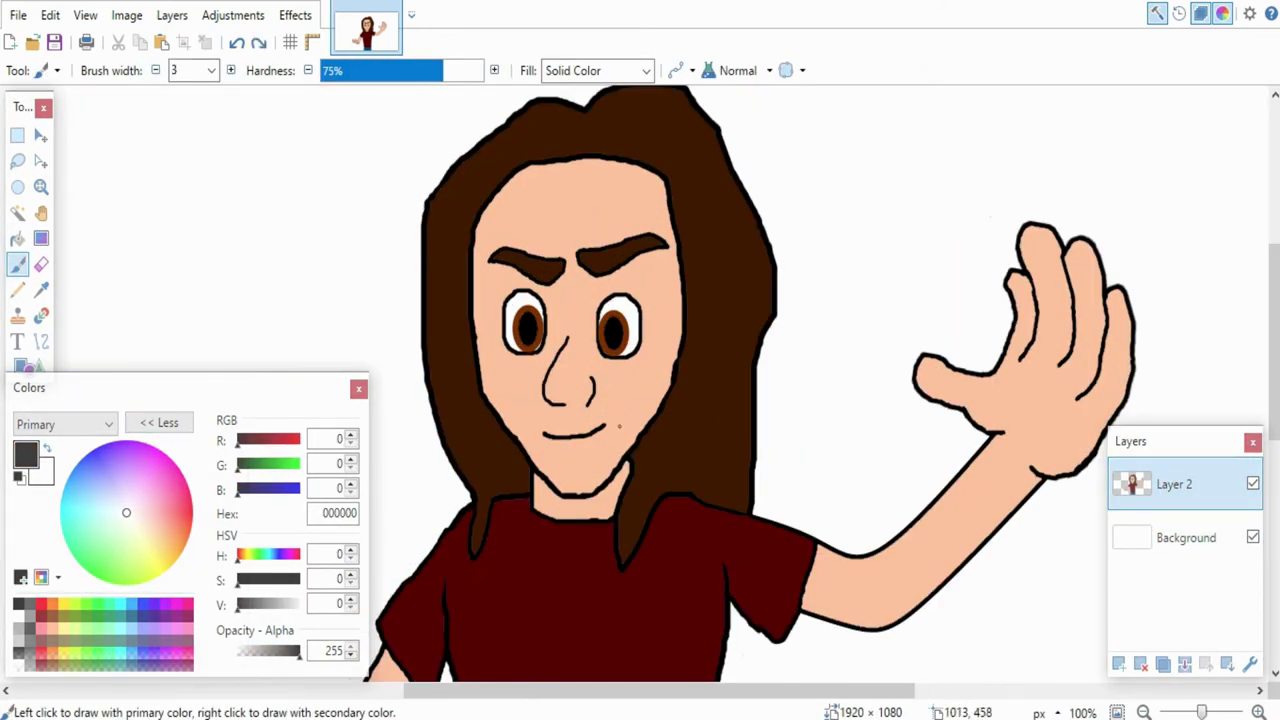
scroll(628, 295, down, 3)
scroll(739, 272, up, 1)
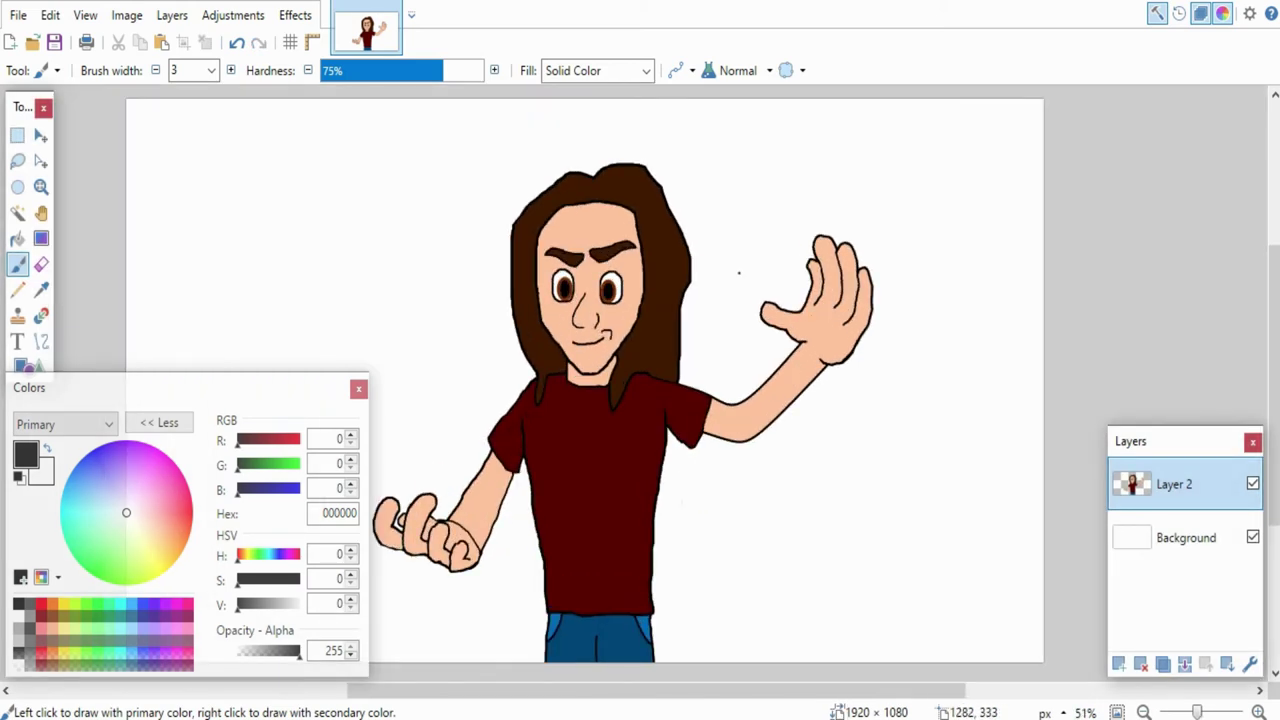
Step: Add a new layer above the character and set the color to FFD800 with opacity 178 and brush width 6
scroll(735, 281, up, 3)
scroll(660, 465, down, 4)
click(1119, 664)
drag(440, 691, 399, 691)
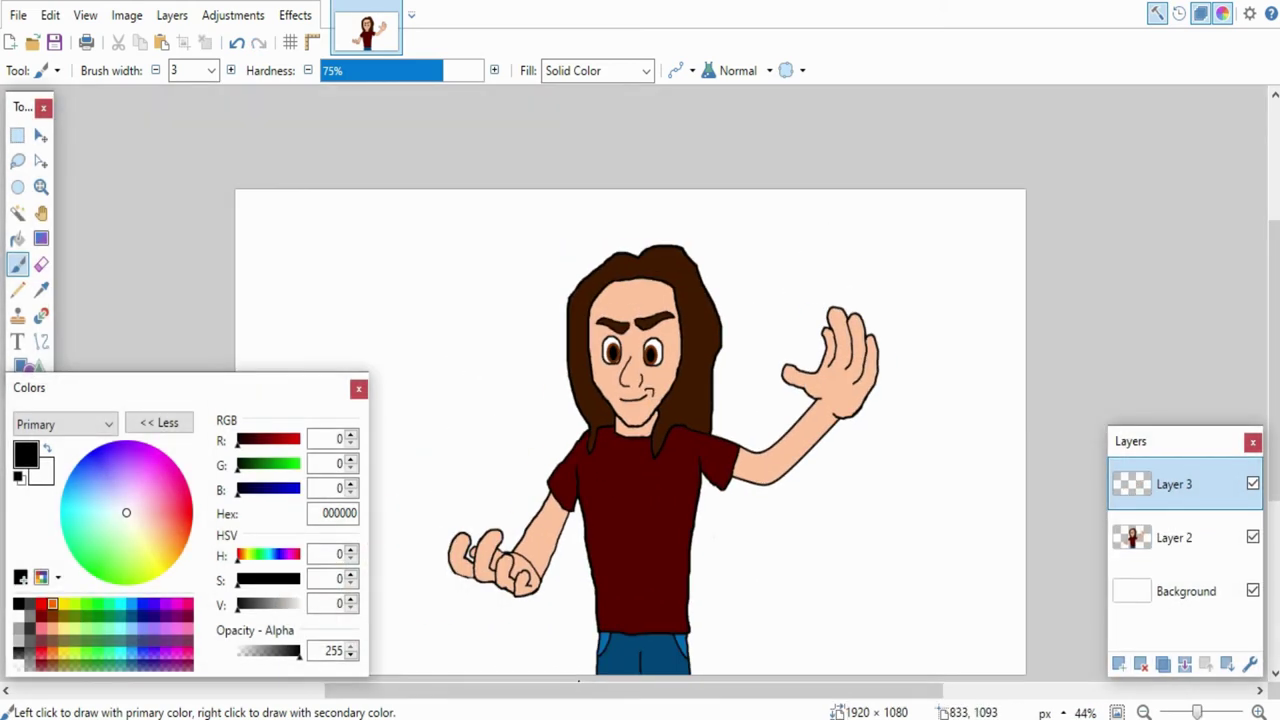
click(64, 604)
click(281, 651)
click(231, 71)
click(231, 71)
click(231, 71)
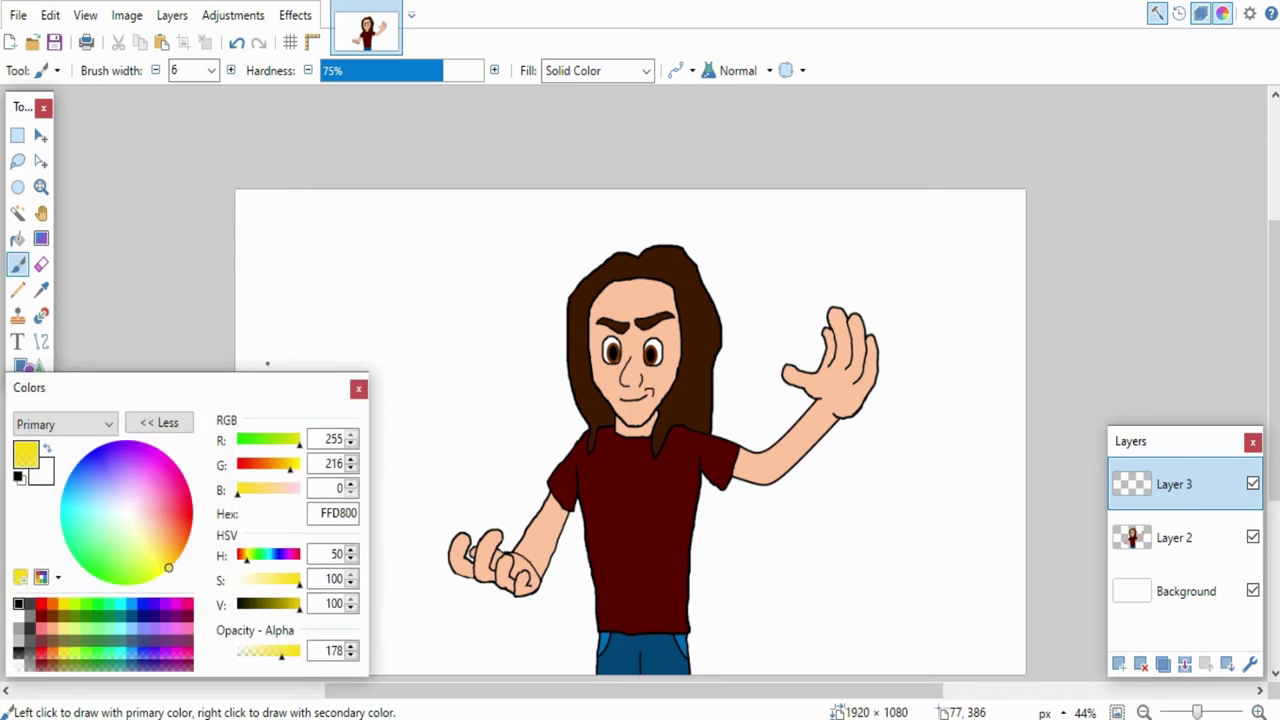
Step: On Layer 2, draw a tapered paintbrush handle in black extending from the lowered hand's fist to a point
click(18, 604)
scroll(716, 524, up, 2)
key(alt+Page_Down)
scroll(715, 523, up, 5)
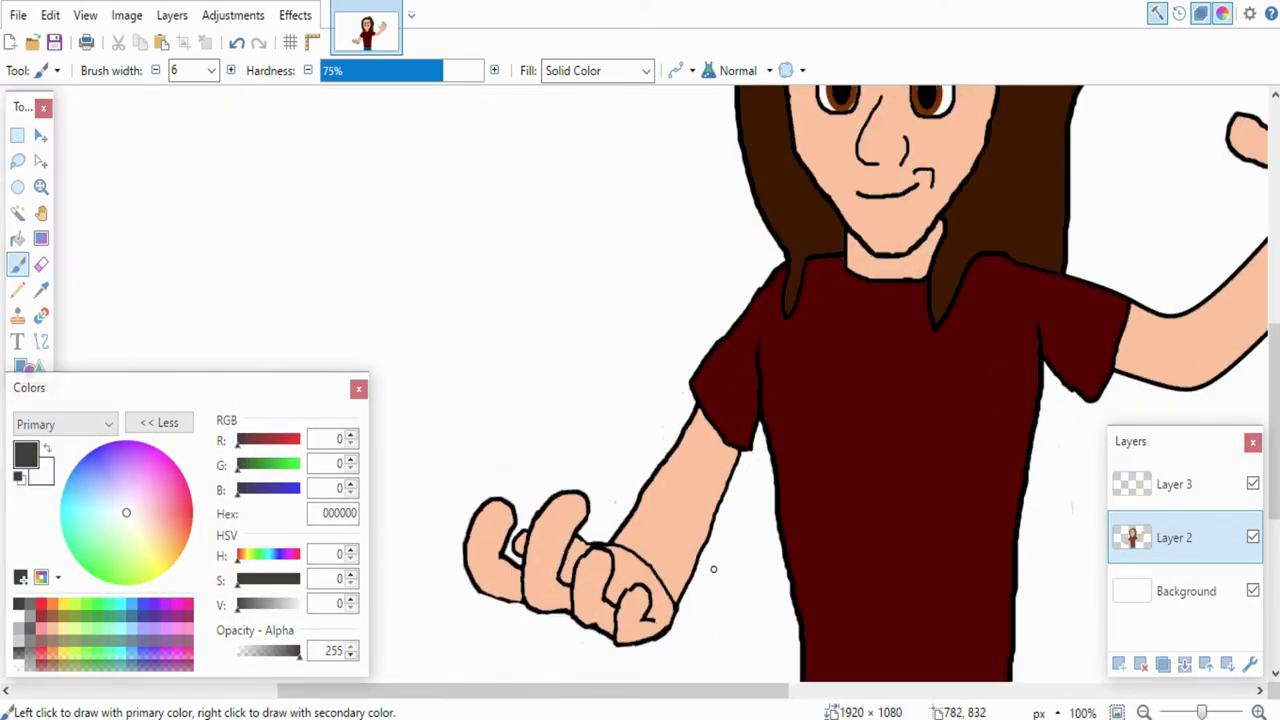
scroll(615, 520, down, 1)
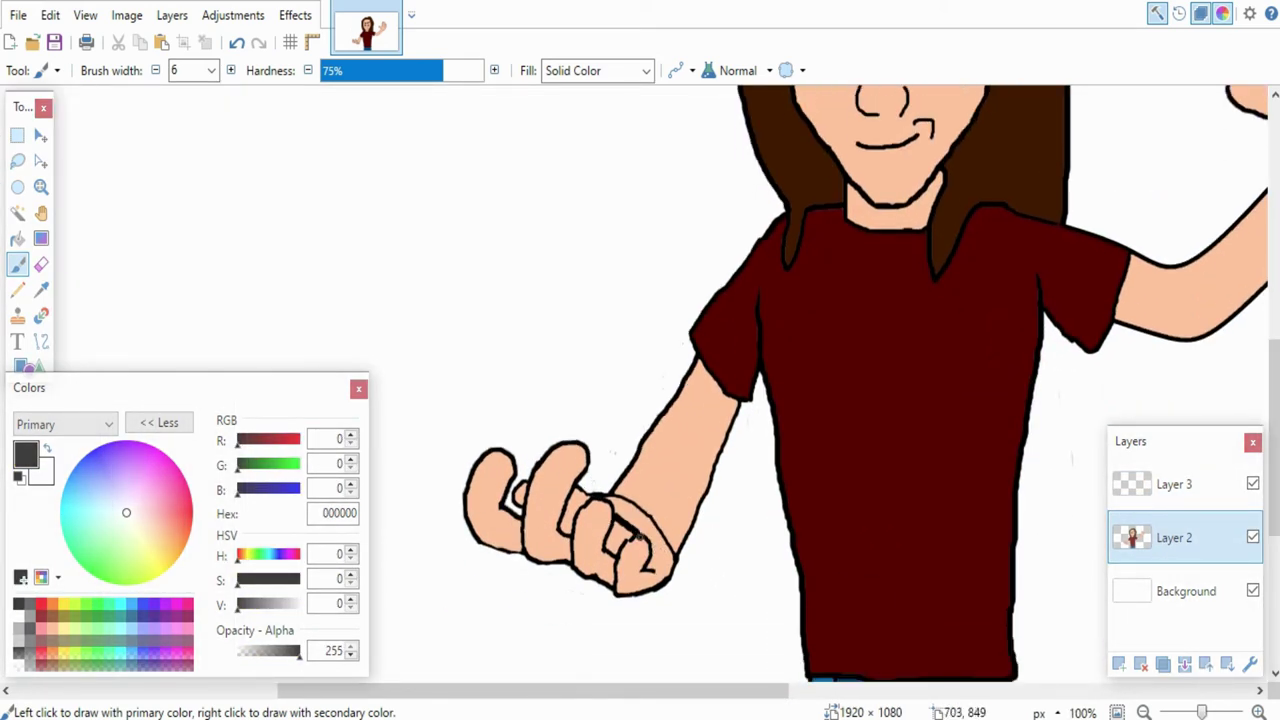
mouse_move(658, 582)
mouse_down()
mouse_move(736, 644)
mouse_move(694, 591)
mouse_up()
scroll(723, 615, up, 3)
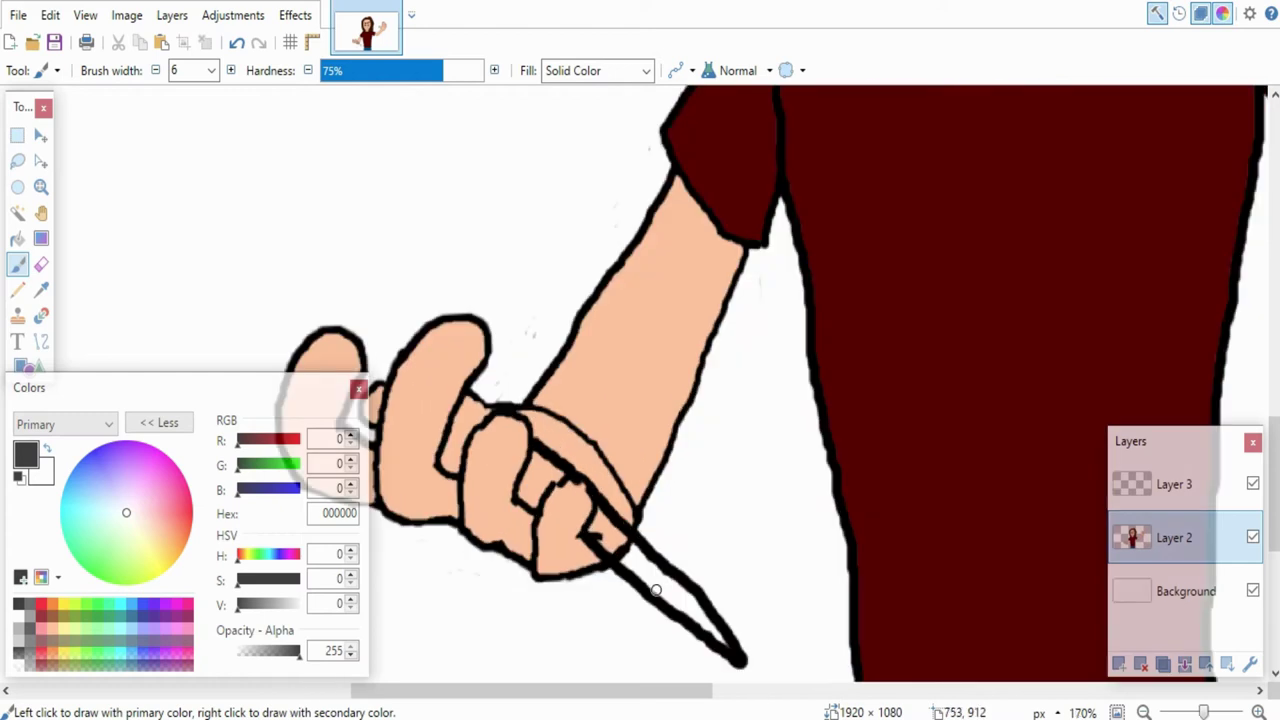
Step: Erase the hand outline and skin fill that lie inside the lower part of the paintbrush handle
key(e)
drag(624, 550, 593, 531)
scroll(593, 532, down, 3)
scroll(562, 481, up, 2)
key(b)
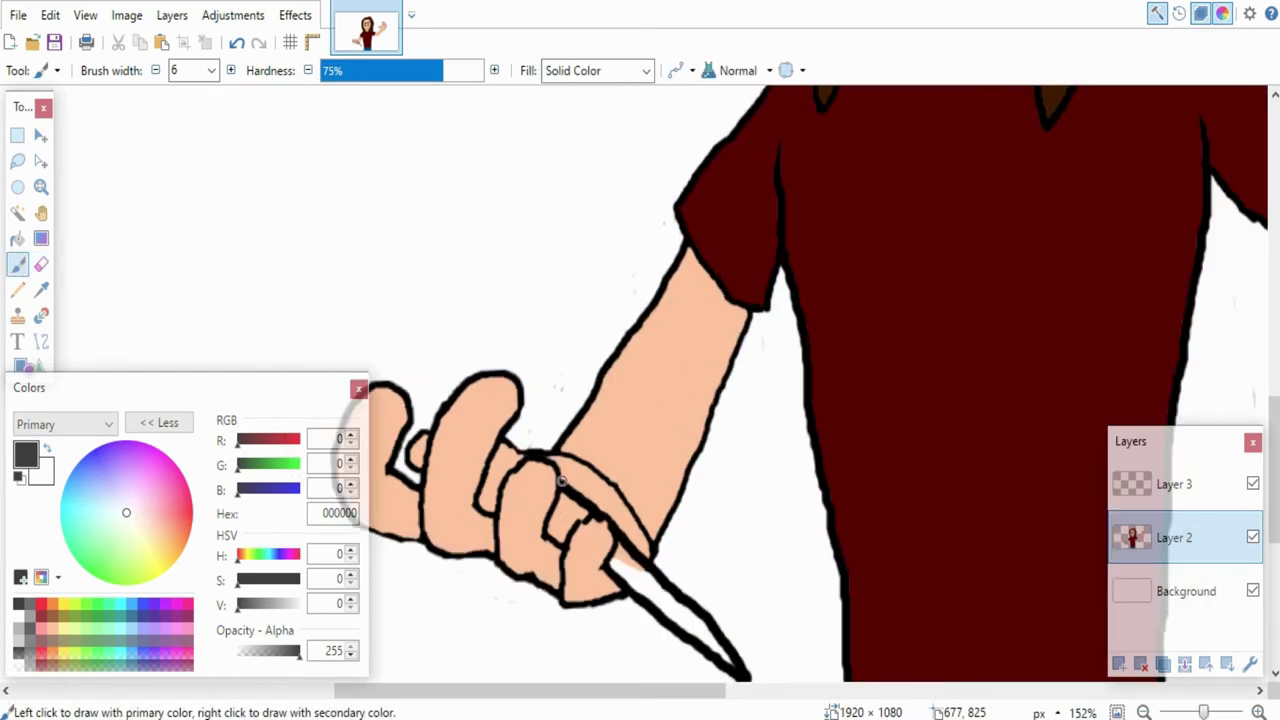
Step: Continue the paintbrush handle's edges in black between the fingers and out past the far side of the hand
drag(458, 396, 351, 332)
mouse_move(430, 453)
mouse_down()
mouse_move(403, 439)
mouse_move(431, 441)
mouse_move(414, 433)
mouse_up()
key(e)
drag(502, 690, 437, 688)
key(b)
drag(560, 403, 527, 381)
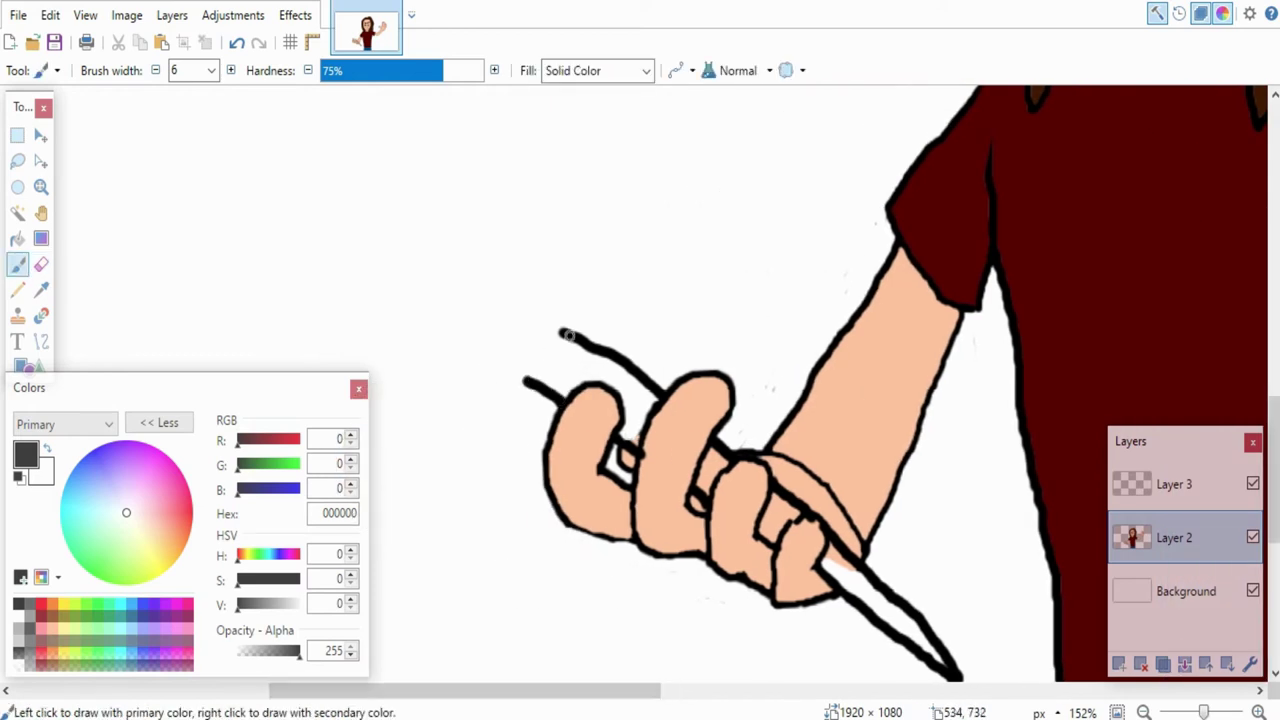
Step: Draw the rounded paintbrush head, curving to a pointed tip, at the upper end of the handle
mouse_move(568, 334)
mouse_down()
mouse_move(521, 358)
mouse_move(491, 410)
mouse_move(412, 454)
mouse_up()
key(ctrl+z)
mouse_move(571, 315)
mouse_down()
mouse_move(470, 378)
mouse_move(390, 482)
mouse_move(554, 306)
mouse_up()
scroll(442, 589, down, 2)
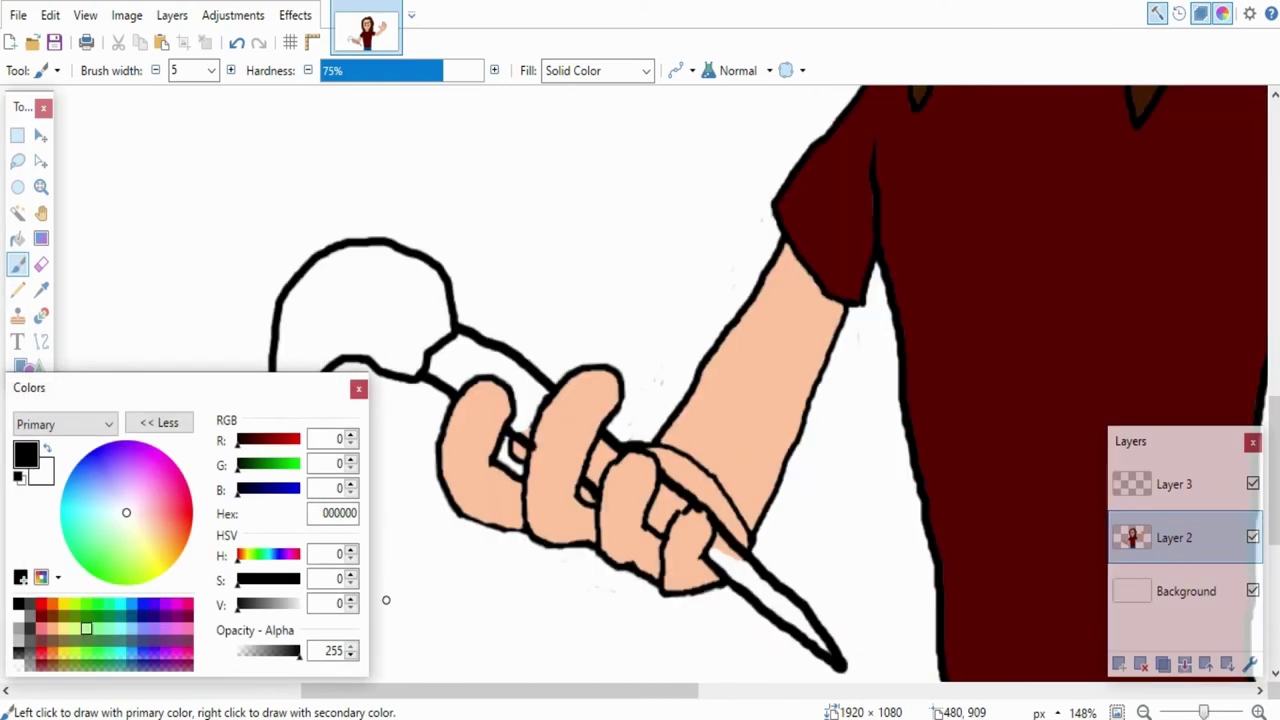
Step: Fill the visible sections of the paintbrush handle between the fingers with brown 7F3300
click(53, 616)
key(f)
click(534, 397)
click(601, 460)
click(668, 508)
click(730, 551)
Step: Fill the paintbrush bristles with brown darkened almost to black
scroll(505, 400, down, 2)
click(417, 337)
drag(268, 606, 241, 606)
Step: Paint wavy paint edges and scattered dots in blue 0026FF on the bristles with brush width 5
drag(525, 690, 460, 690)
key(b)
scroll(537, 364, up, 3)
click(145, 605)
drag(447, 368, 493, 356)
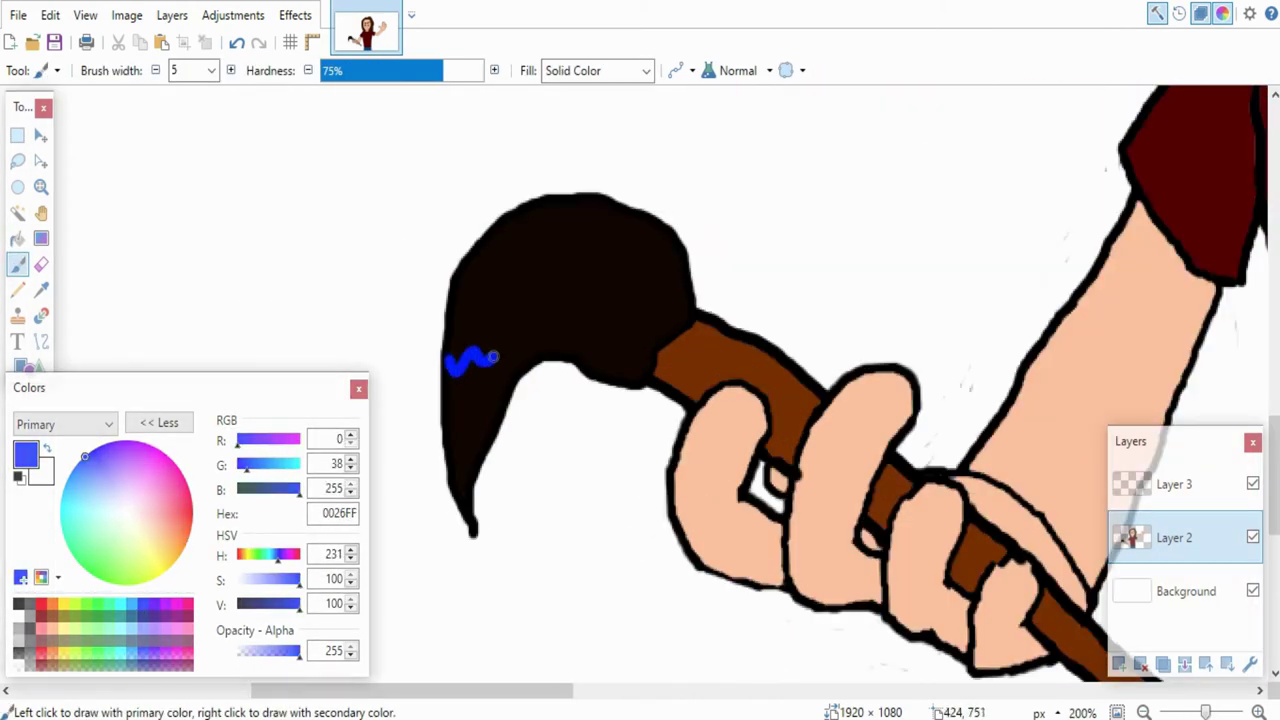
drag(455, 290, 540, 348)
click(498, 240)
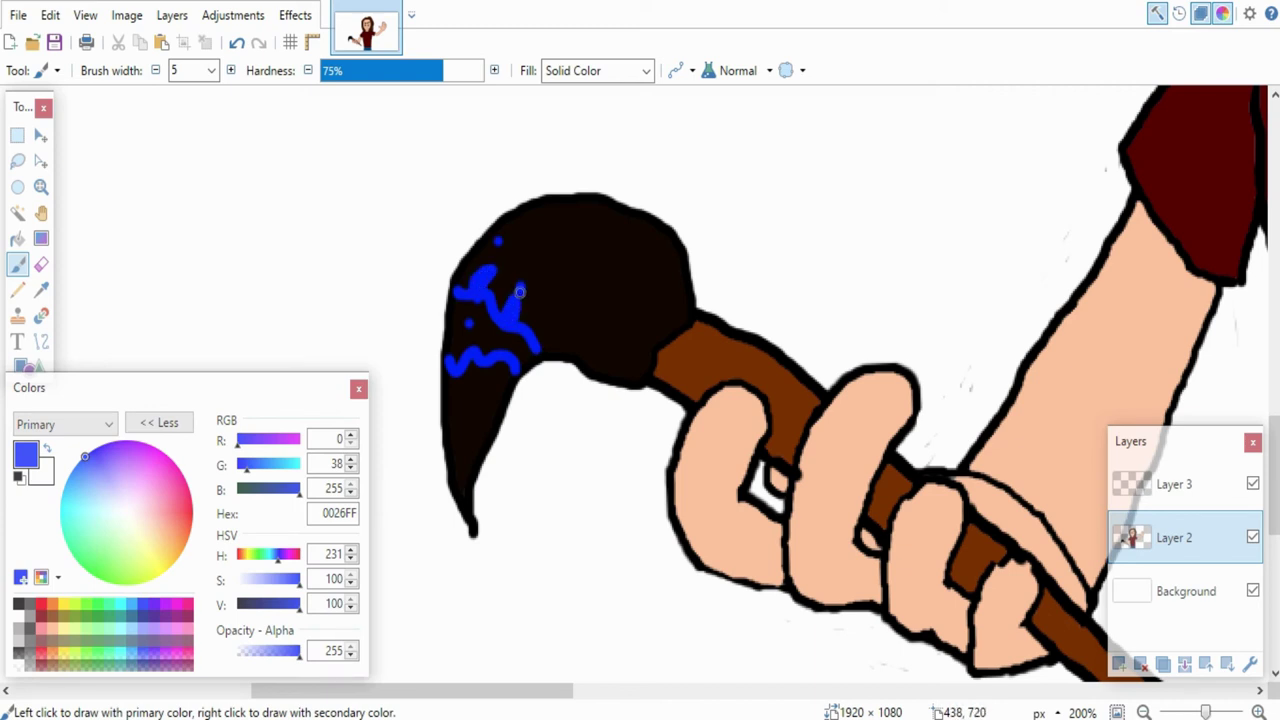
click(532, 233)
Step: Fill the bristle tip and the areas enclosed by the wavy strokes with blue at 8% tolerance
key(f)
click(494, 377)
drag(488, 71, 436, 71)
click(485, 319)
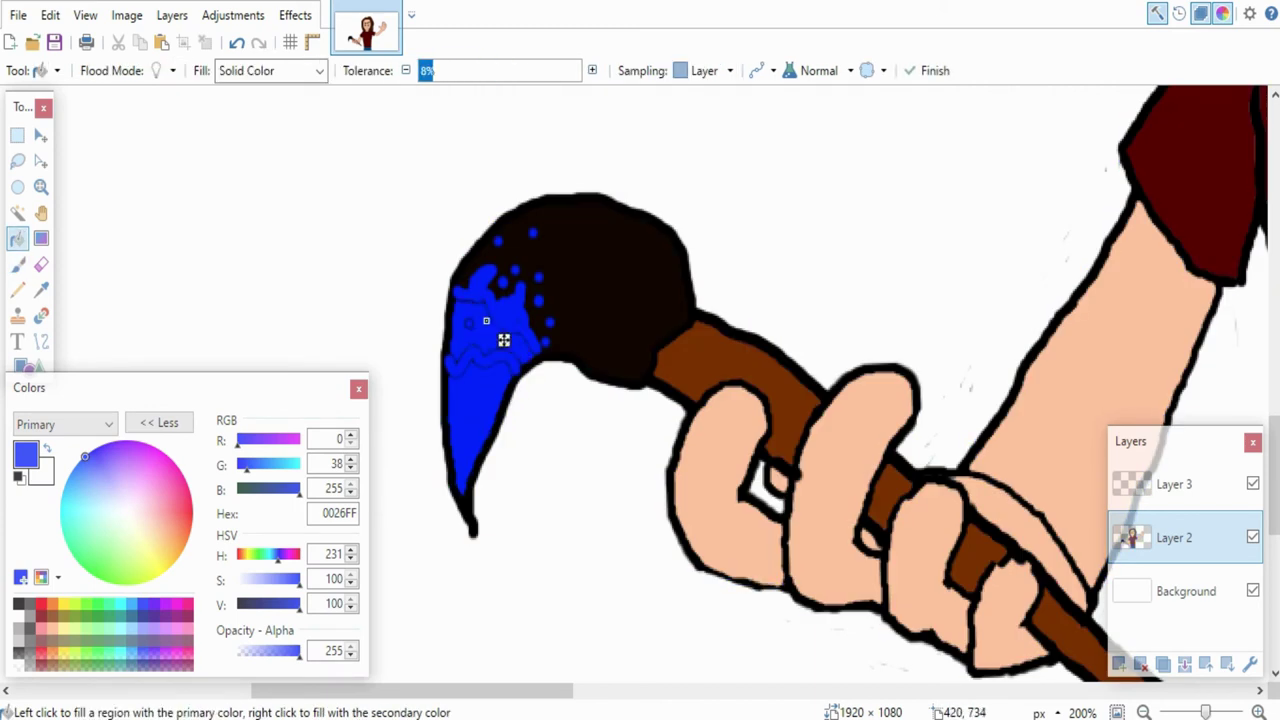
Step: Paint over the dark seams in the blue tip and add blue drips falling below the bristles
key(b)
drag(466, 321, 475, 311)
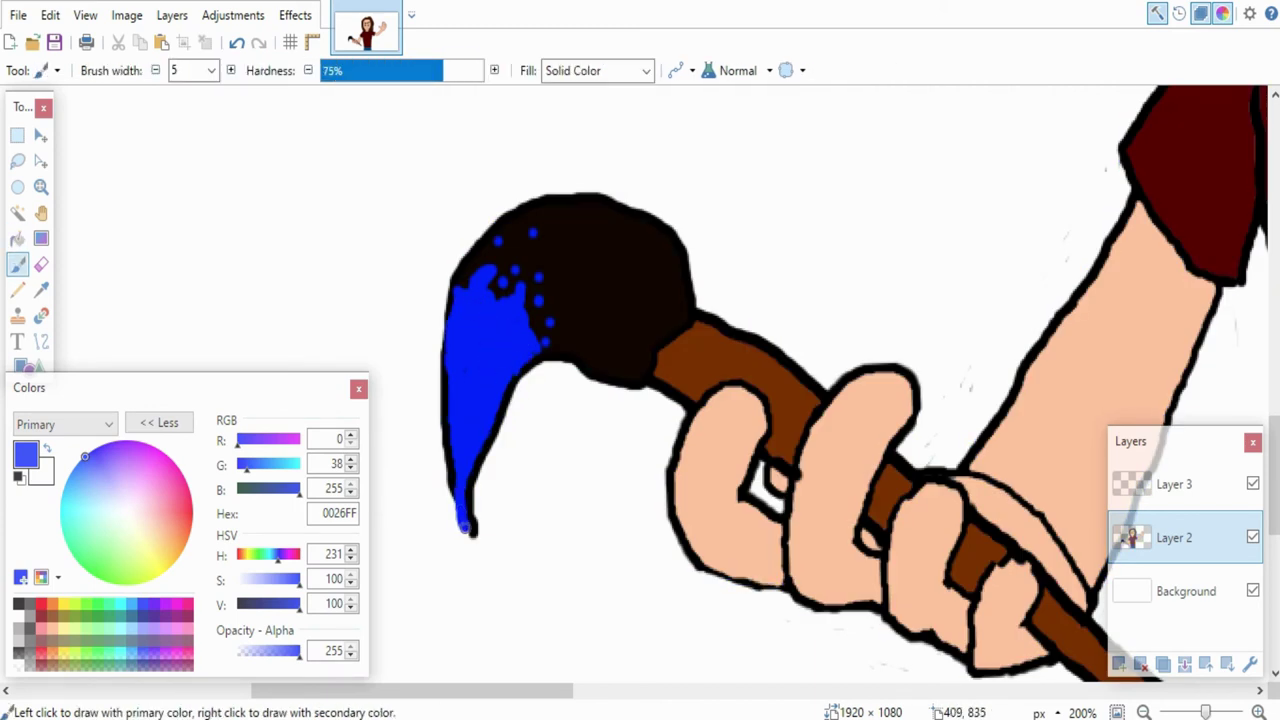
drag(464, 528, 470, 562)
click(461, 613)
scroll(449, 531, down, 5)
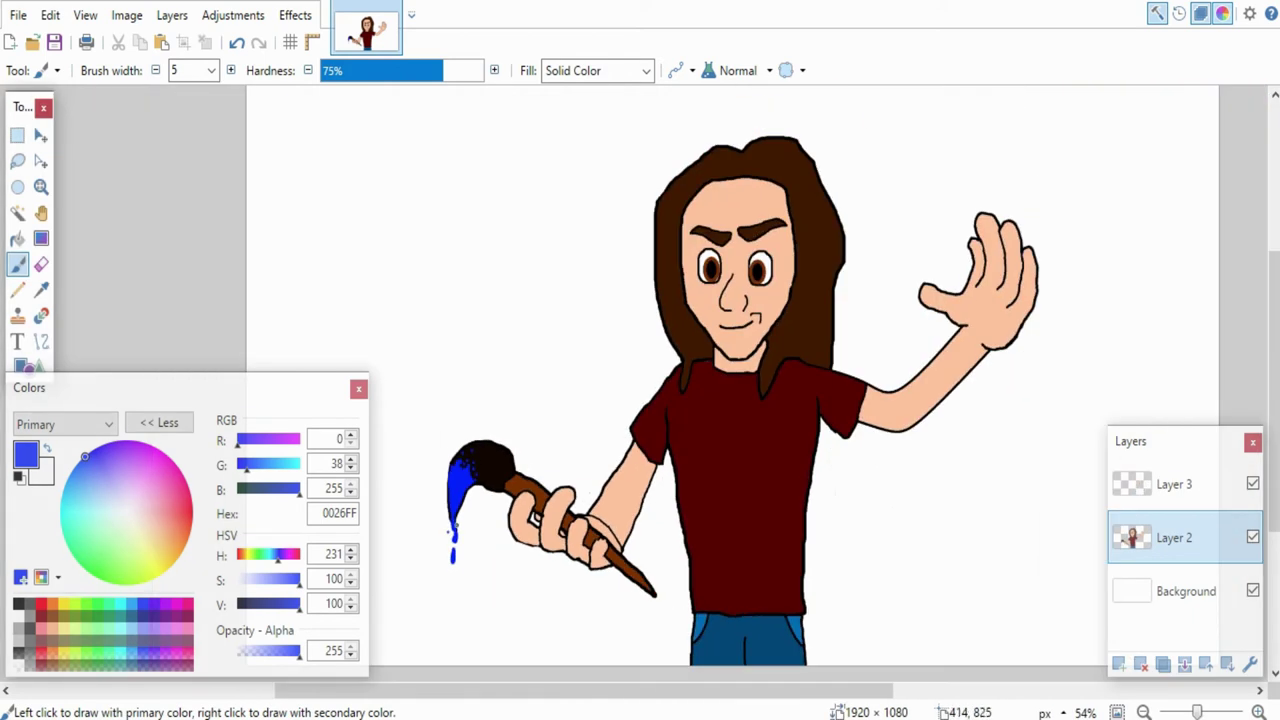
Step: Draw the black outline of an artist's palette over the raised hand on Layer 3
scroll(449, 531, down, 3)
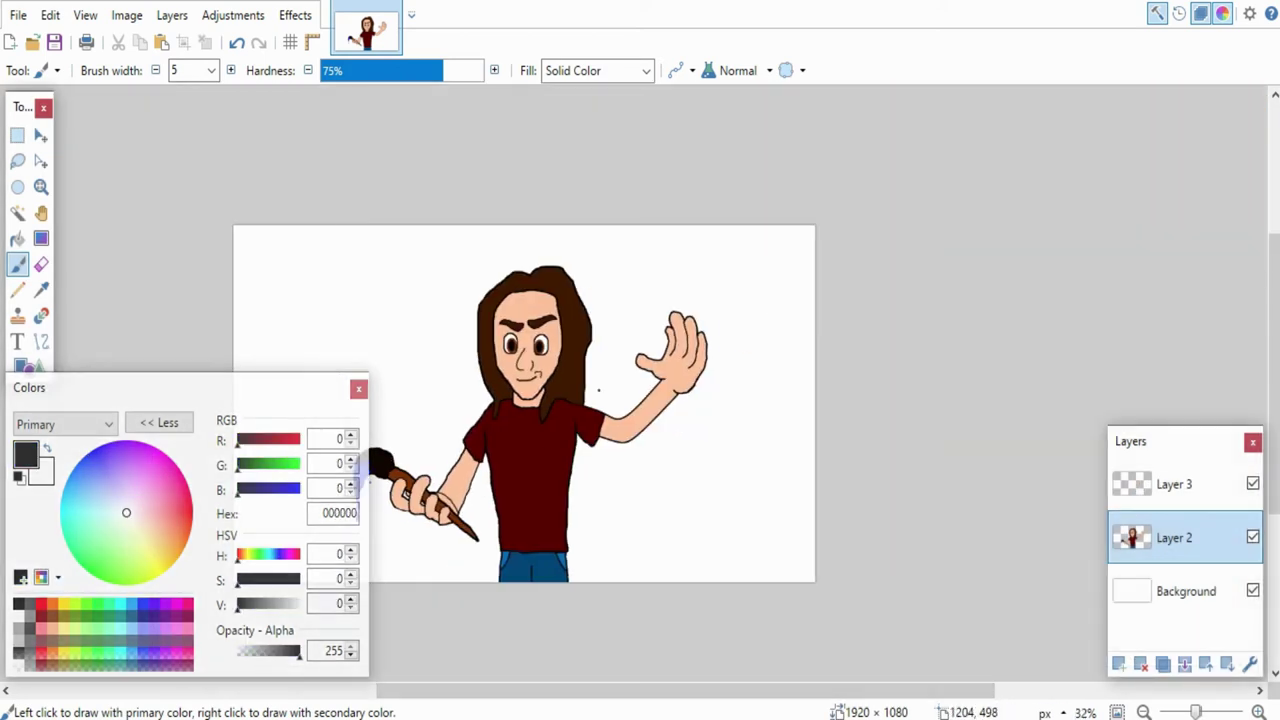
scroll(722, 351, up, 5)
click(1170, 484)
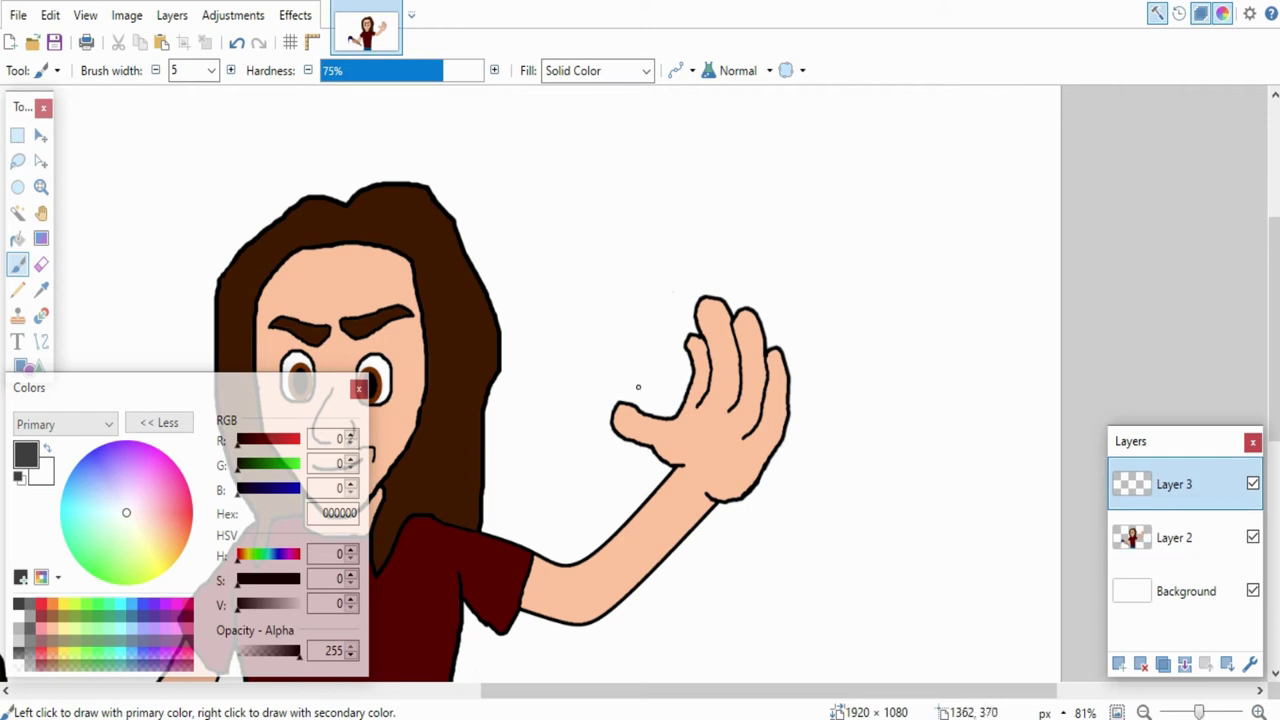
mouse_move(639, 380)
mouse_down()
mouse_move(801, 374)
mouse_move(678, 462)
mouse_up()
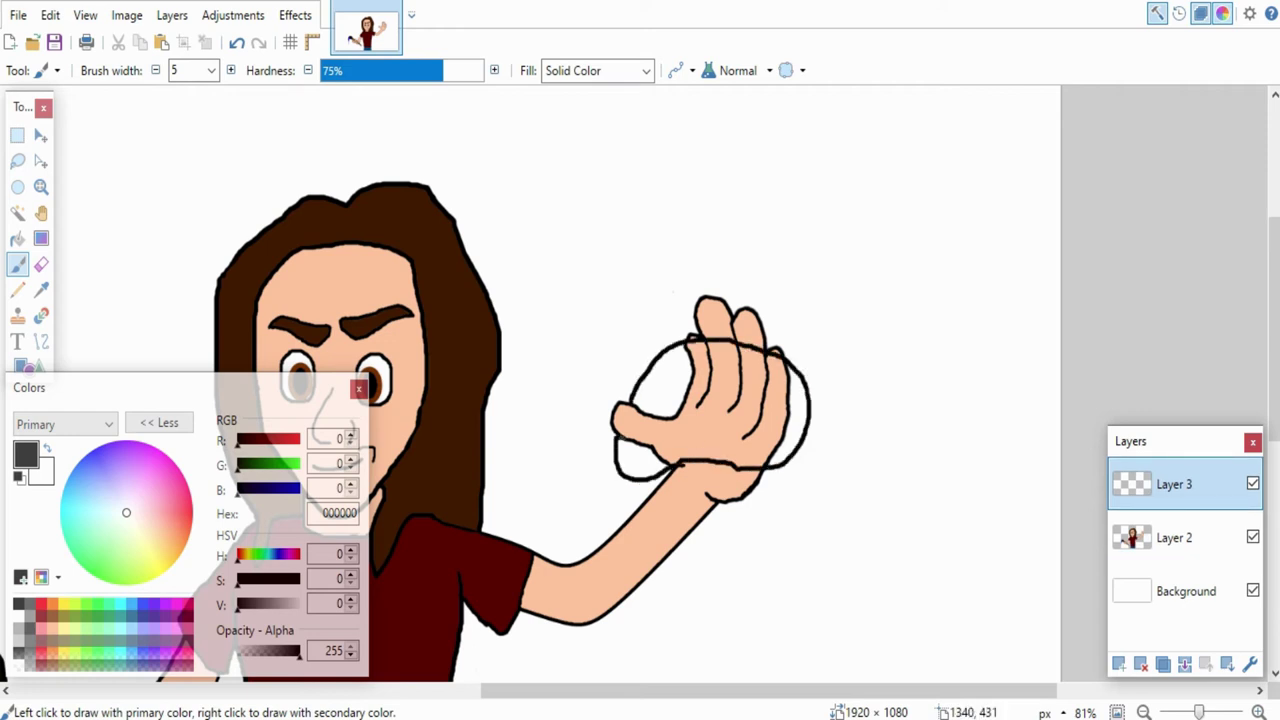
Step: Fill the palette shape with brown 875C3F
click(165, 531)
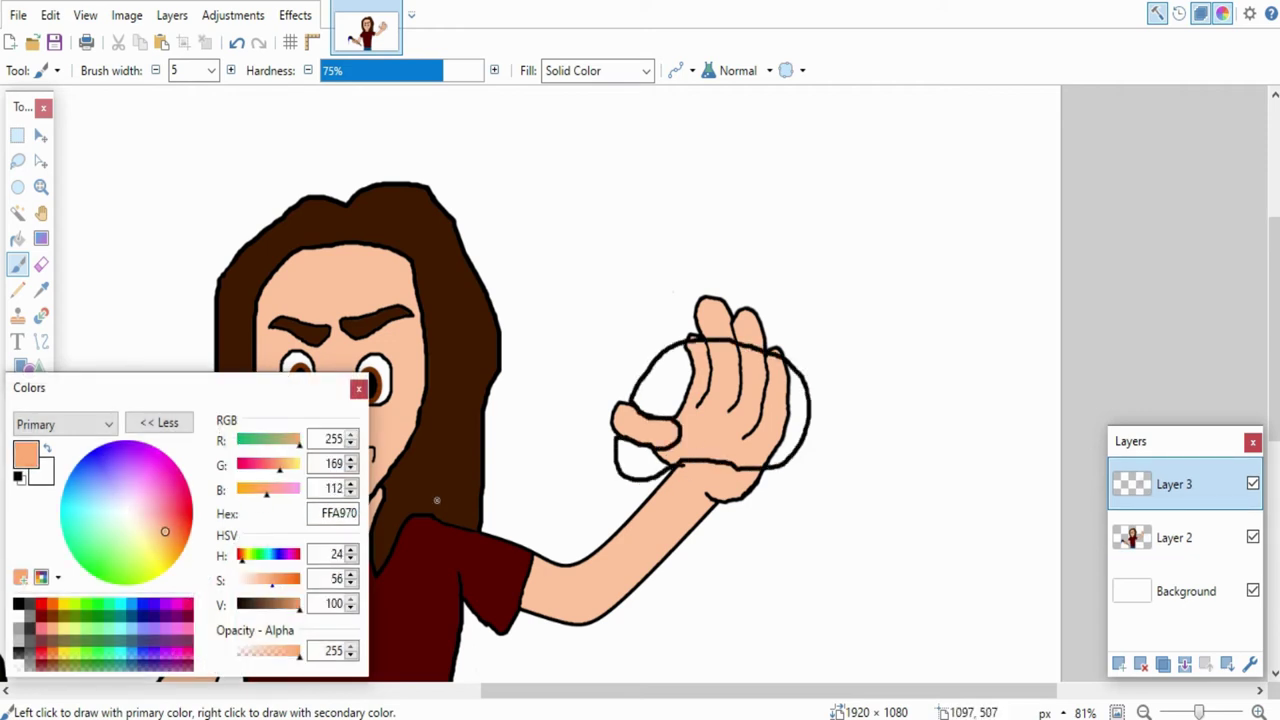
drag(299, 604, 270, 604)
click(18, 239)
click(691, 397)
Step: Shorten the thumb on the palette with a black rounded end line and paint over its old tip in palette brown 875C3F
scroll(735, 400, up, 3)
key(b)
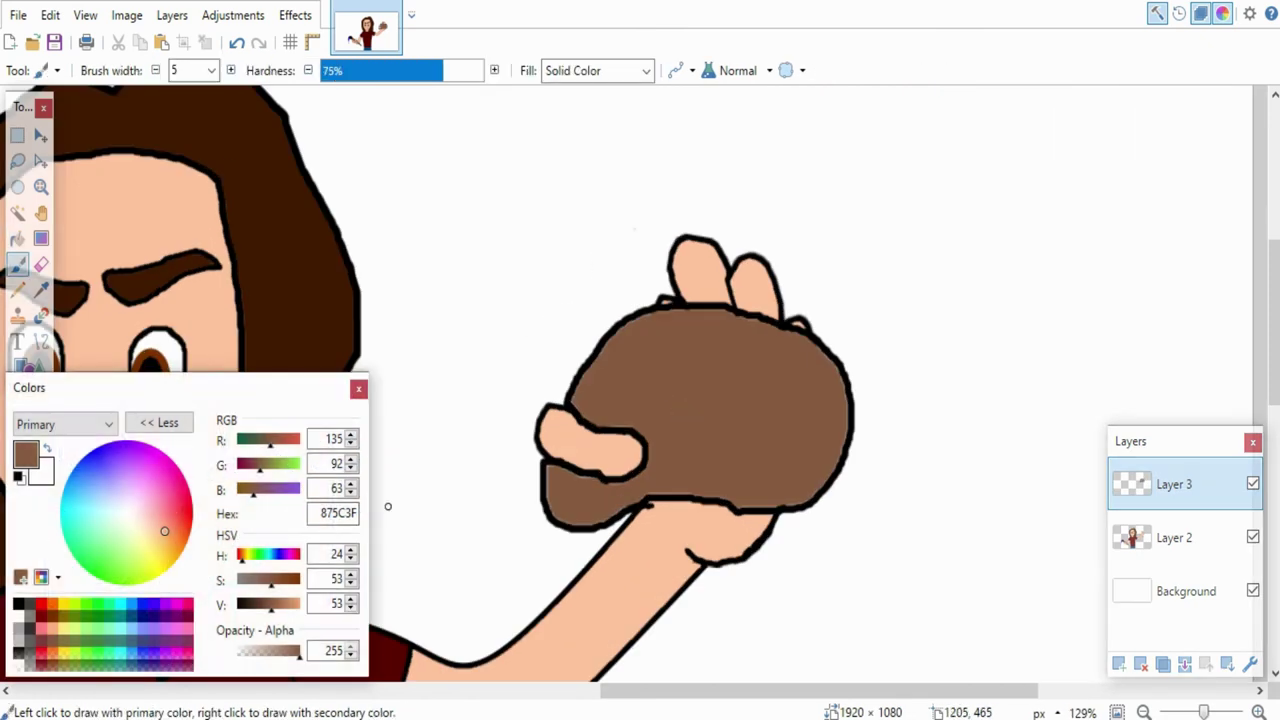
click(18, 604)
mouse_move(599, 432)
mouse_down()
mouse_move(606, 466)
mouse_move(587, 484)
mouse_up()
key(k)
click(613, 484)
key(b)
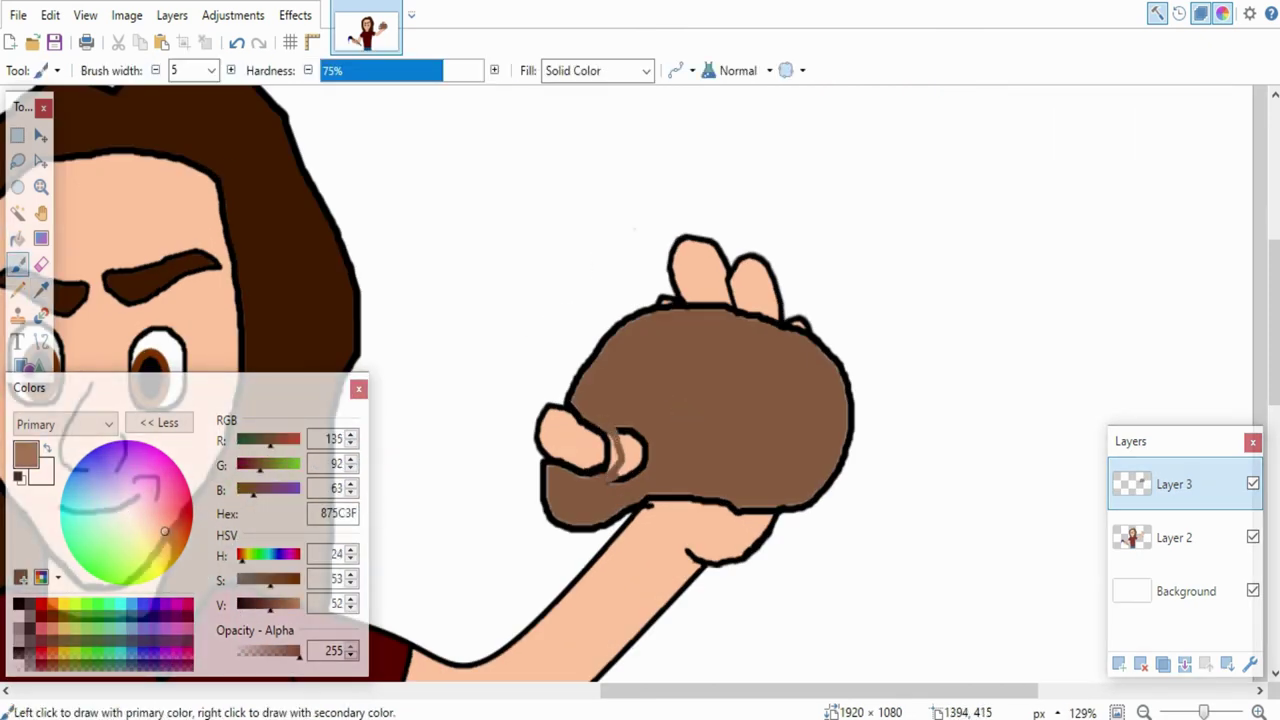
mouse_move(658, 440)
mouse_down()
mouse_move(619, 478)
mouse_move(658, 457)
mouse_up()
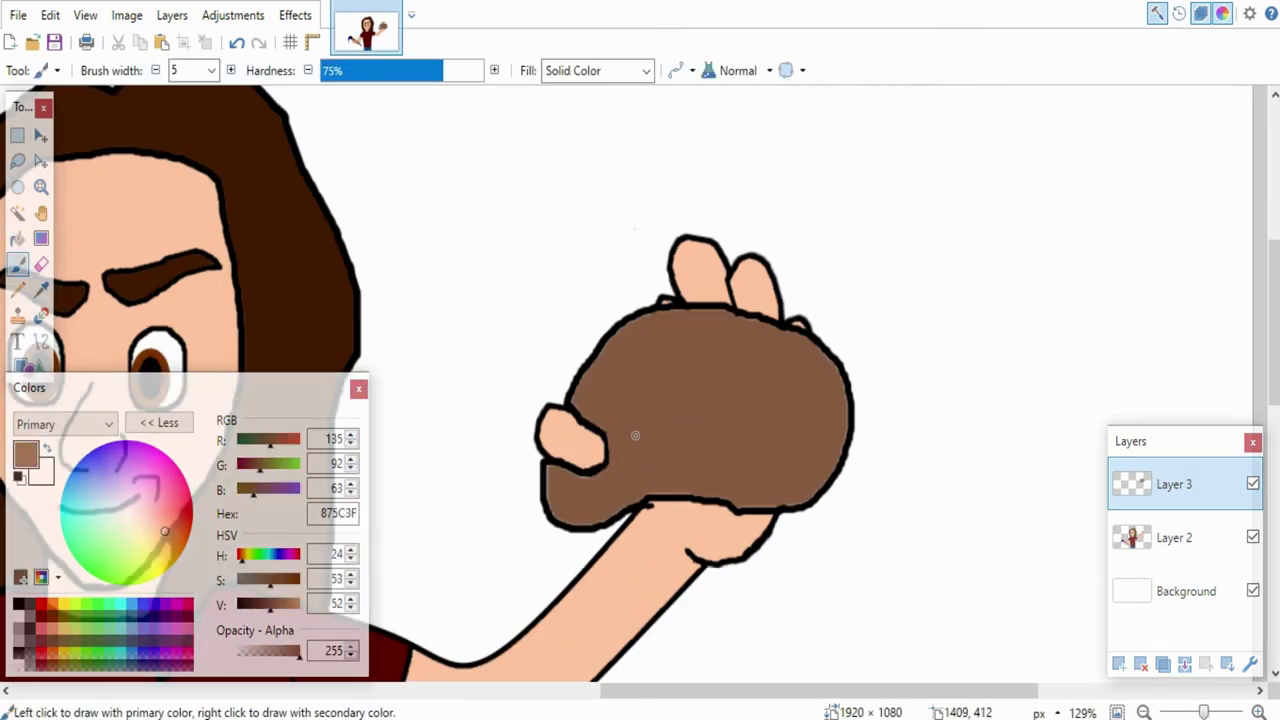
Step: Paint and fill a blue blob near the palette's thumb side and a yellow blob near its far edge
click(143, 604)
mouse_move(638, 338)
mouse_down()
mouse_move(664, 335)
mouse_move(638, 336)
mouse_up()
key(f)
click(648, 373)
key(b)
click(63, 604)
mouse_move(776, 359)
mouse_down()
mouse_move(762, 384)
mouse_move(776, 358)
mouse_up()
key(f)
click(794, 394)
Step: Paint a blob in red FF0000 at the palette's lower edge above the wrist and fill it
key(b)
click(41, 604)
mouse_move(766, 446)
mouse_down()
mouse_move(746, 457)
mouse_move(763, 446)
mouse_up()
key(f)
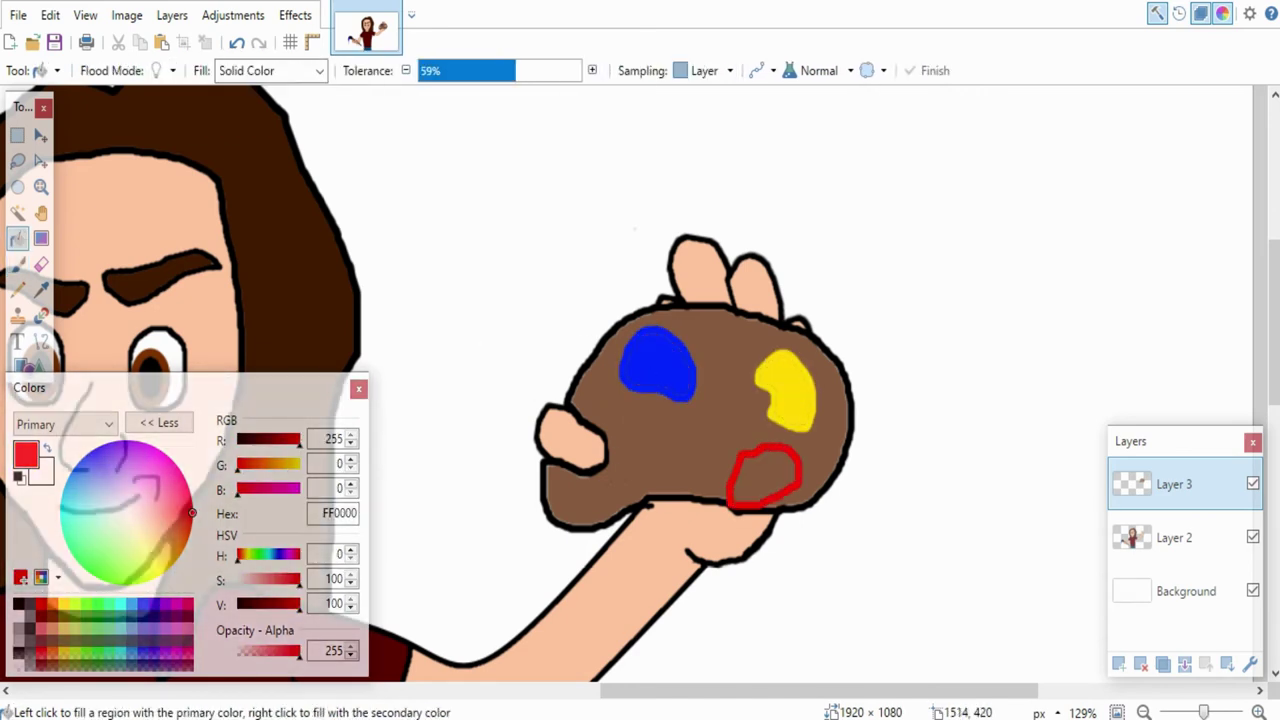
click(757, 466)
click(498, 71)
click(98, 616)
key(ctrl+z)
Step: Paint and fill a green 007F0E blob between the blue and yellow ones, and a purple 57007F blob beside the red one
click(18, 264)
click(98, 616)
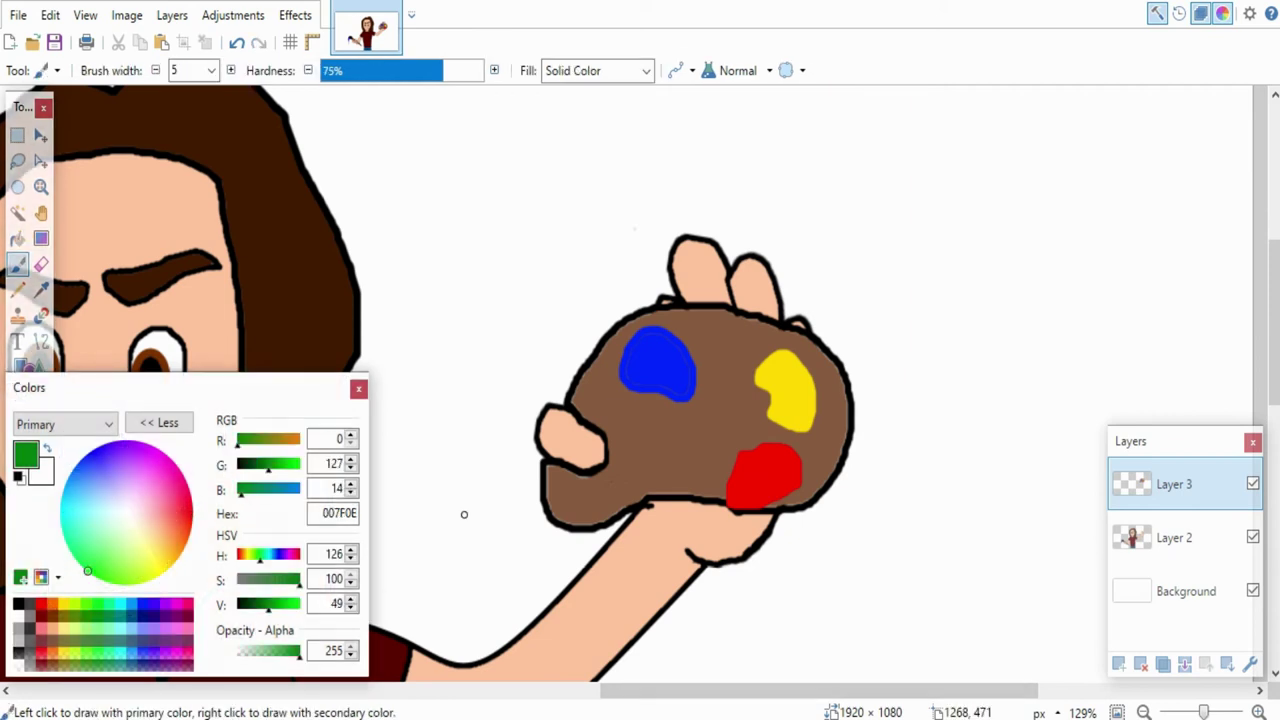
mouse_move(717, 340)
mouse_down()
mouse_move(712, 382)
mouse_move(718, 340)
mouse_up()
key(f)
click(725, 365)
key(b)
click(165, 616)
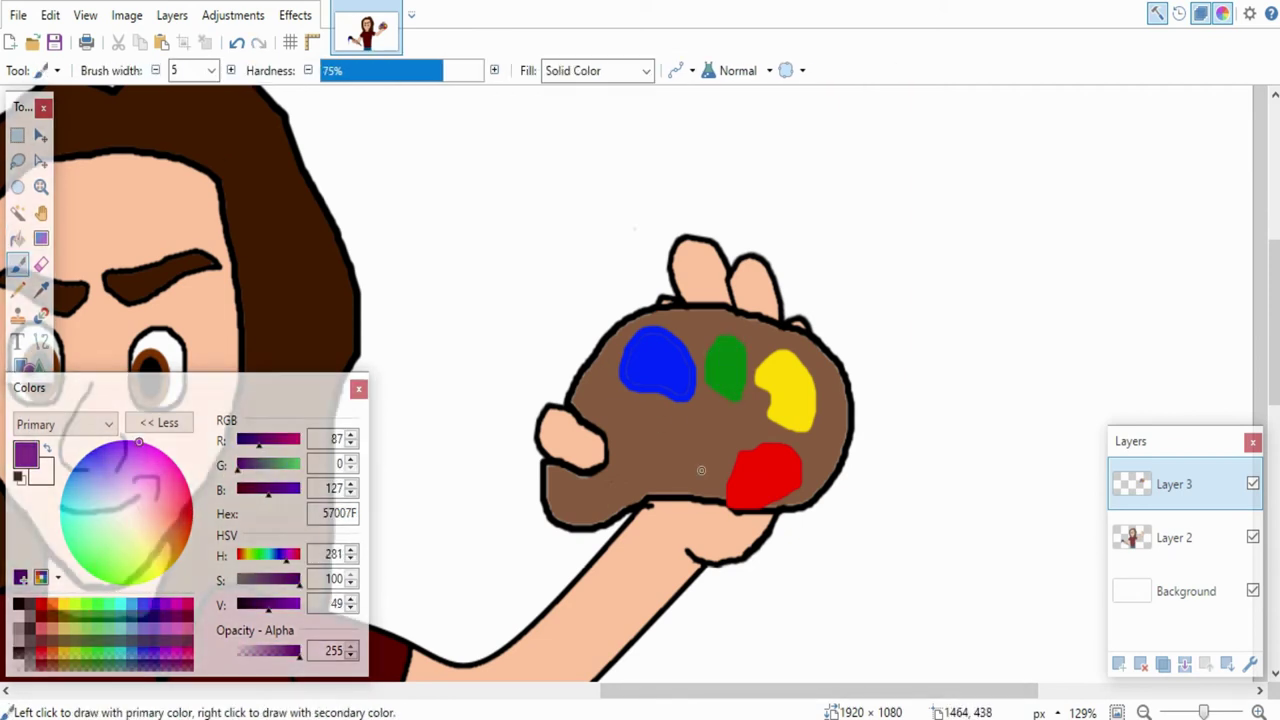
drag(701, 470, 708, 468)
key(f)
click(714, 460)
Step: Fill the Background layer with near-black 0F0F0F
key(b)
key(ctrl+b)
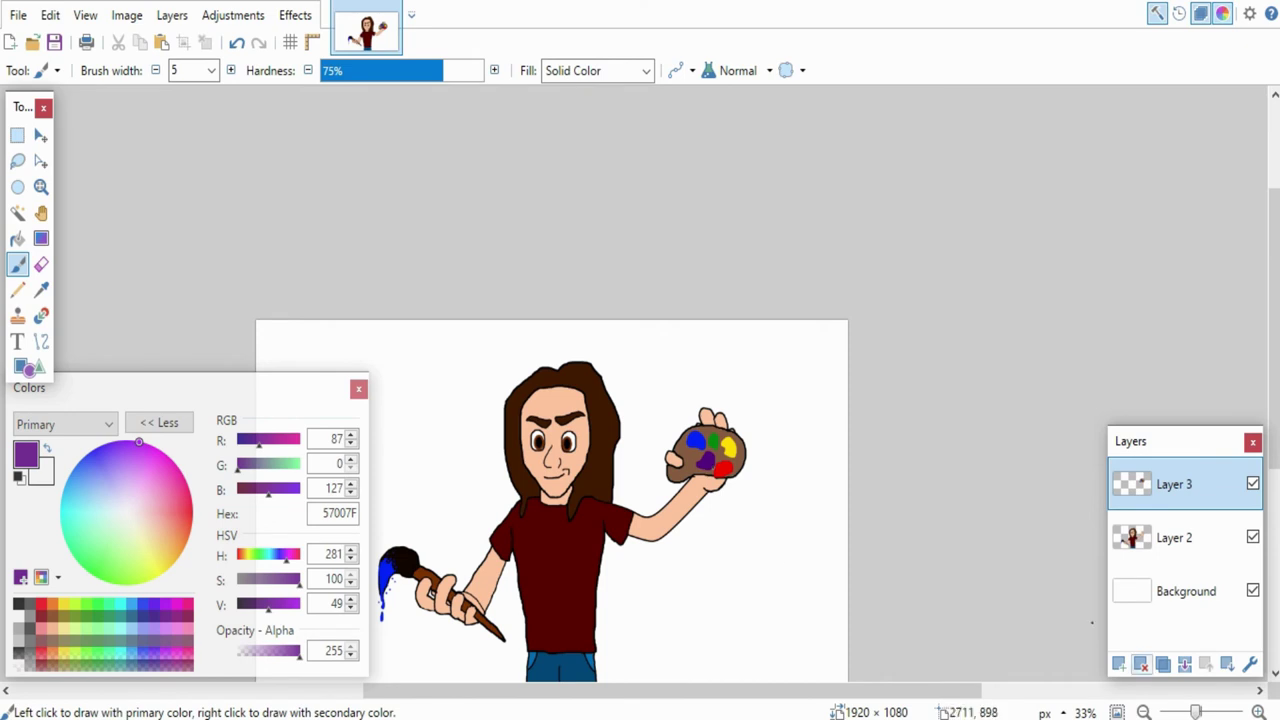
click(1186, 591)
key(f)
click(471, 483)
click(30, 604)
drag(253, 605, 241, 605)
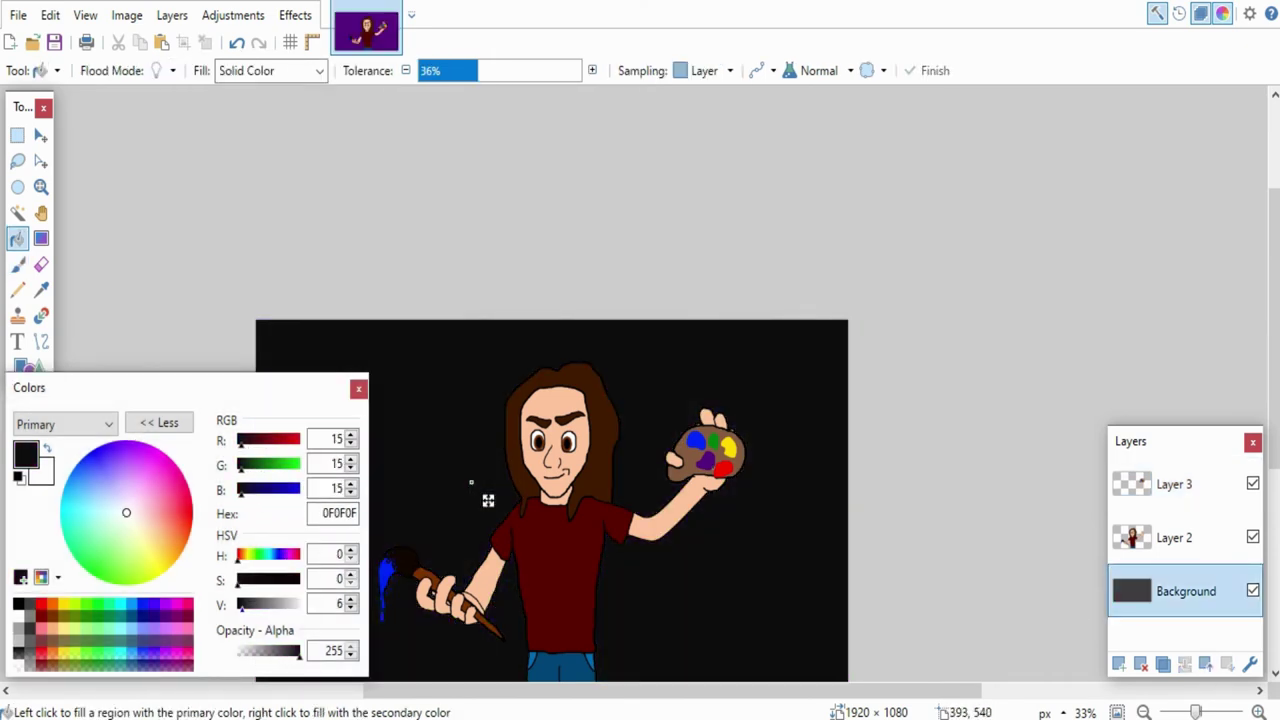
drag(490, 691, 423, 691)
drag(1274, 460, 1274, 488)
Step: Merge the palette layer, Layer 3, down into the character's Layer 2
click(1186, 485)
scroll(868, 293, up, 5)
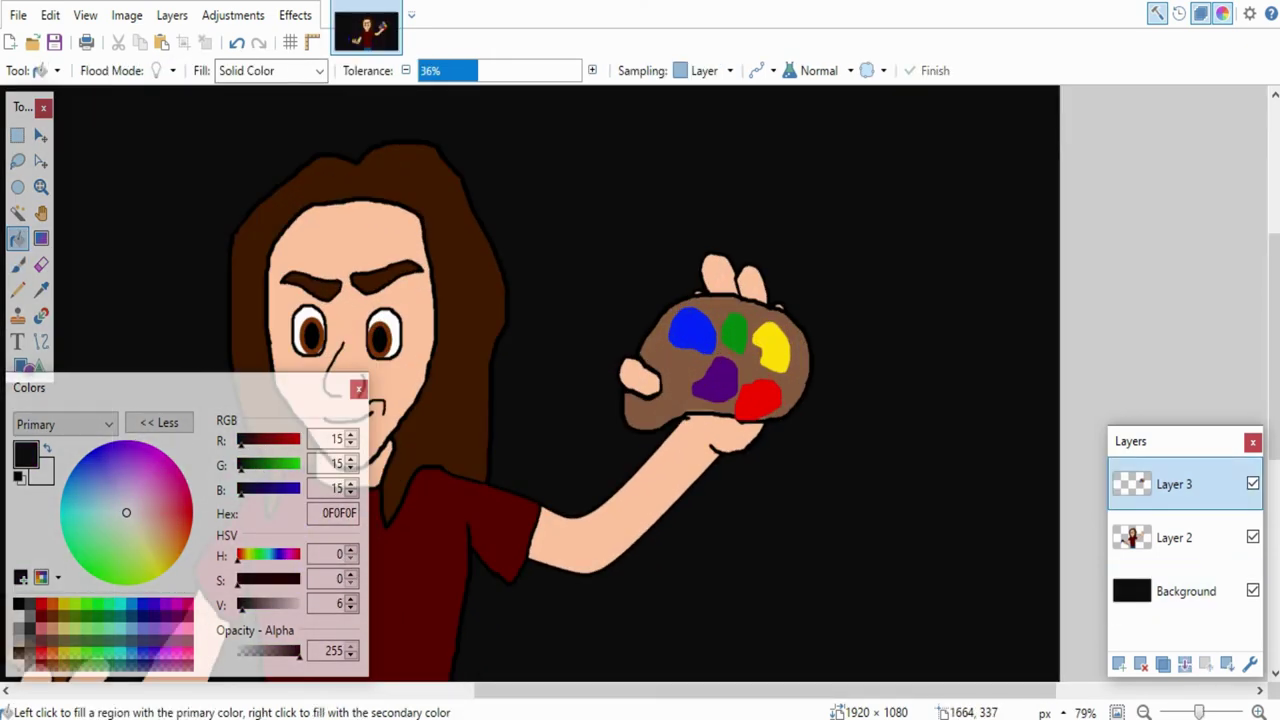
click(1184, 664)
scroll(850, 486, down, 3)
drag(1274, 325, 1274, 380)
scroll(720, 405, down, 3)
drag(664, 691, 596, 691)
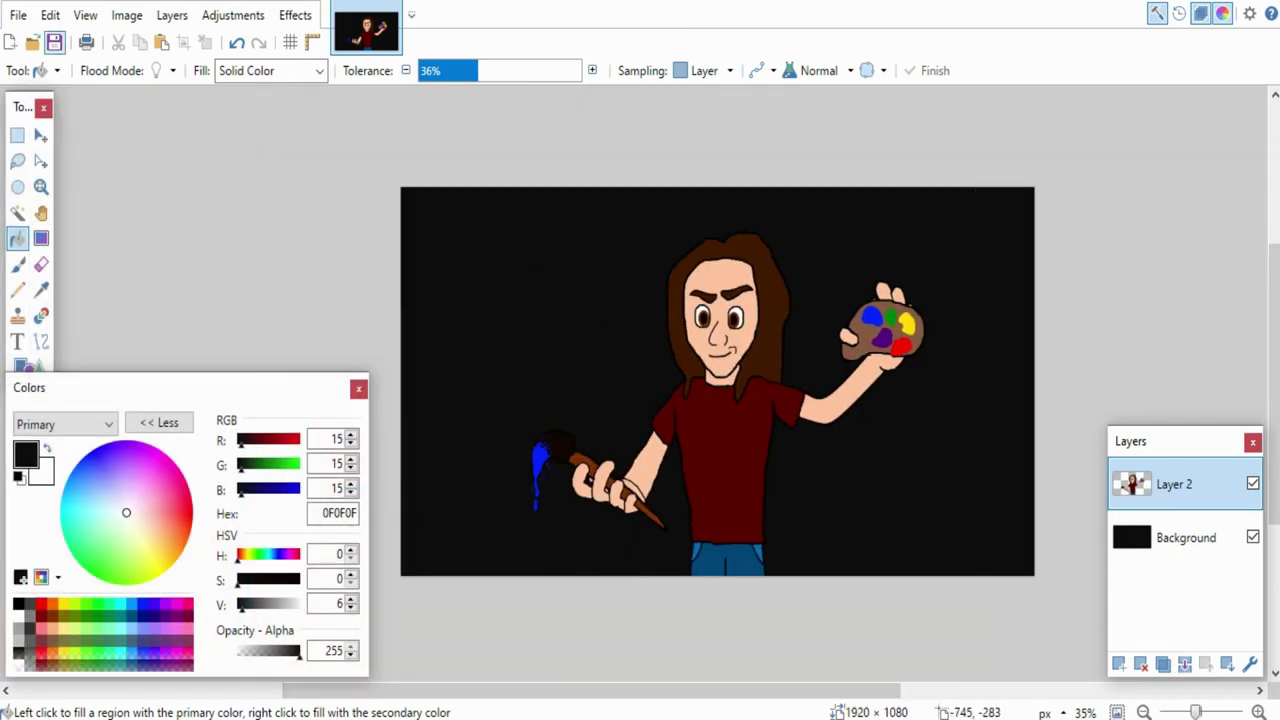
Step: Add a new layer and move it below the character's layer
click(1119, 664)
click(1227, 664)
scroll(708, 450, up, 1)
Step: Outline large flames behind the character in yellow FFD800 at opacity 182 with brush width 7, and fill them
click(65, 604)
drag(299, 651, 283, 651)
click(18, 264)
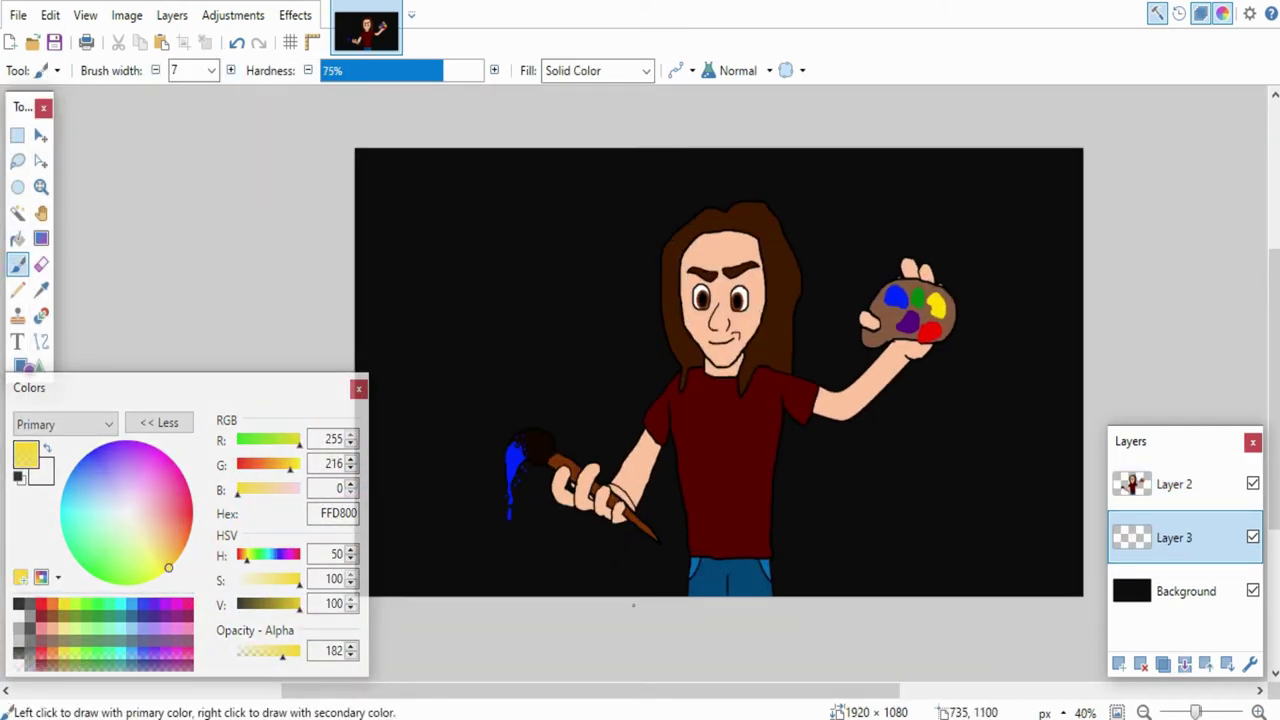
mouse_move(634, 604)
mouse_down()
mouse_move(549, 325)
mouse_move(603, 407)
mouse_move(589, 255)
mouse_move(649, 262)
mouse_move(652, 177)
mouse_move(717, 161)
mouse_move(787, 193)
mouse_move(914, 179)
mouse_move(917, 193)
mouse_move(851, 199)
mouse_move(806, 268)
mouse_move(859, 265)
mouse_move(858, 460)
mouse_move(884, 390)
mouse_move(875, 483)
mouse_move(832, 620)
mouse_up()
key(f)
click(815, 552)
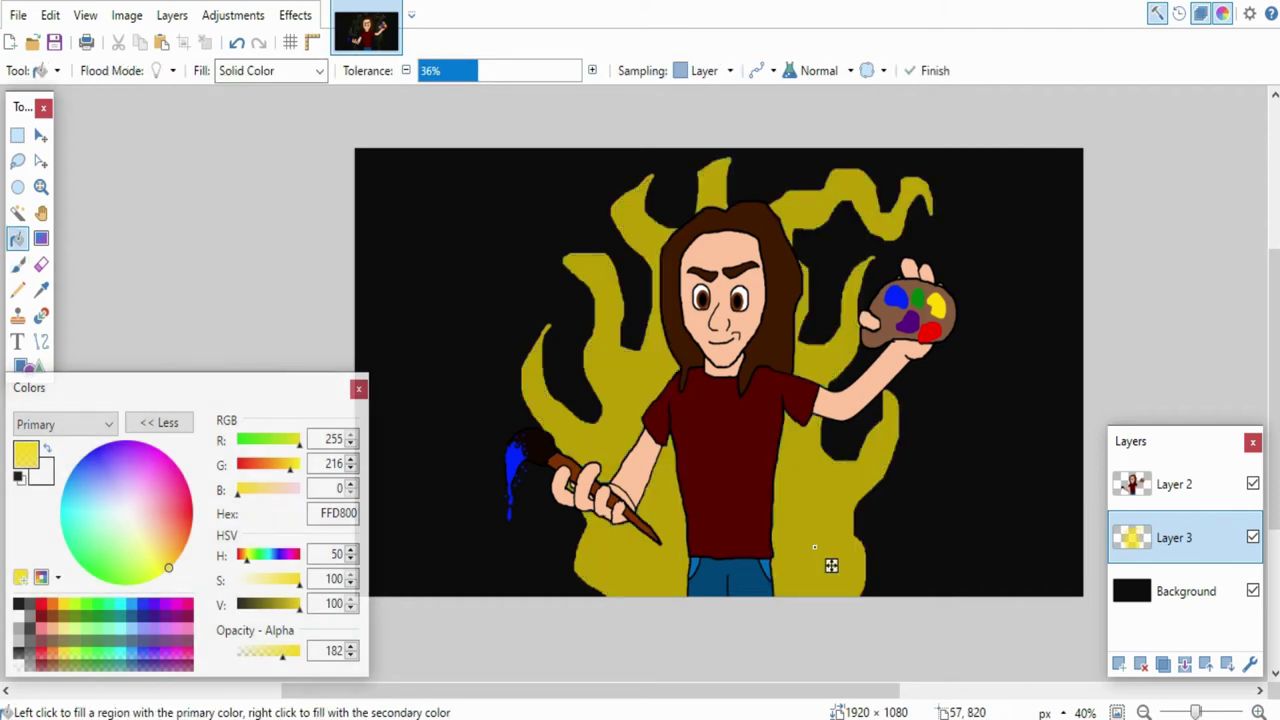
Step: Draw smaller inner flames in orange FF6A00 at opacity 186 on both sides of the body and fill them with D85600
click(18, 265)
click(53, 604)
click(284, 651)
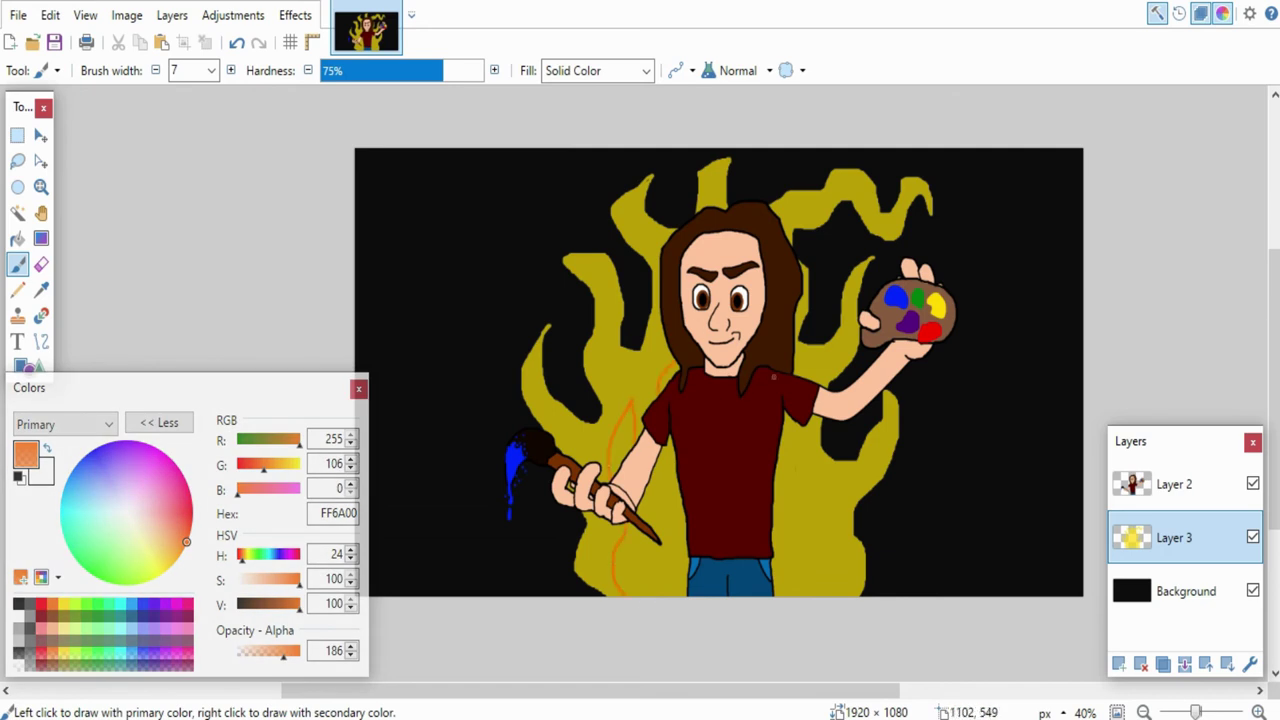
drag(839, 552, 823, 598)
click(18, 239)
click(671, 574)
drag(299, 605, 291, 605)
click(609, 658)
drag(593, 691, 618, 691)
scroll(579, 676, right, 2)
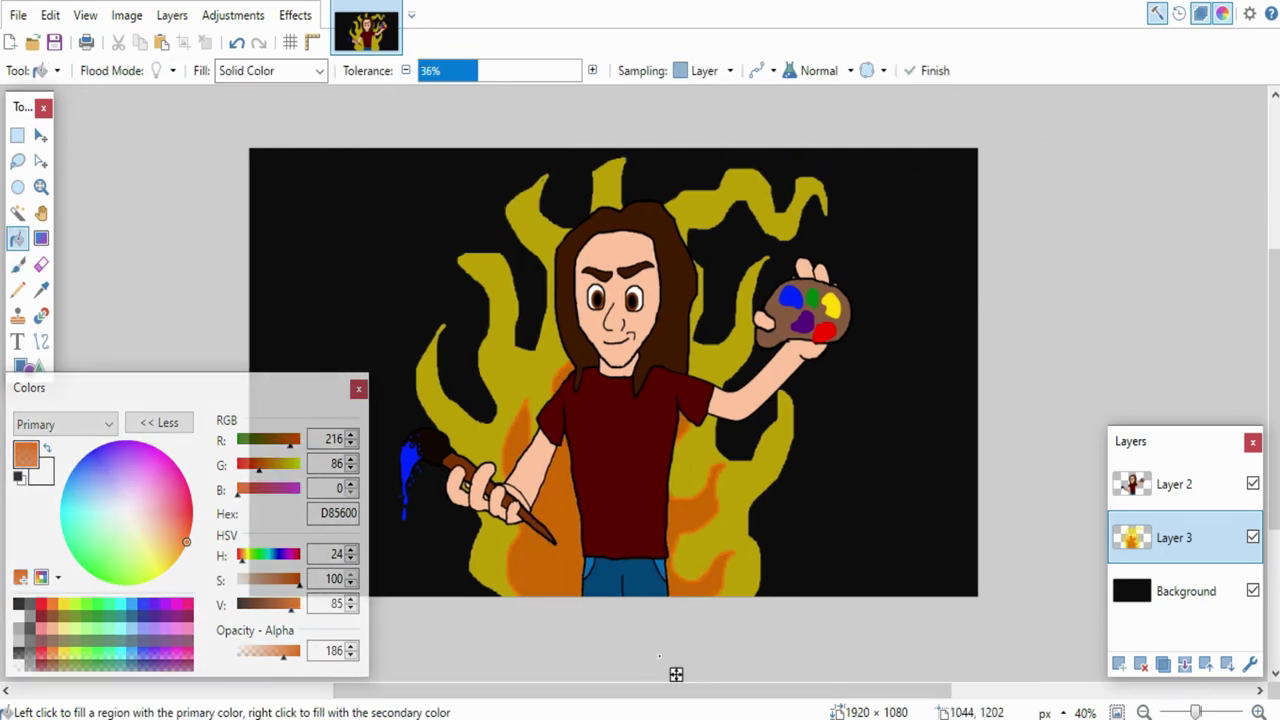
Step: Add a new top layer and paint over the jeans in translucent orange D85600 with brush width 60
key(ctrl+shift+n)
key(b)
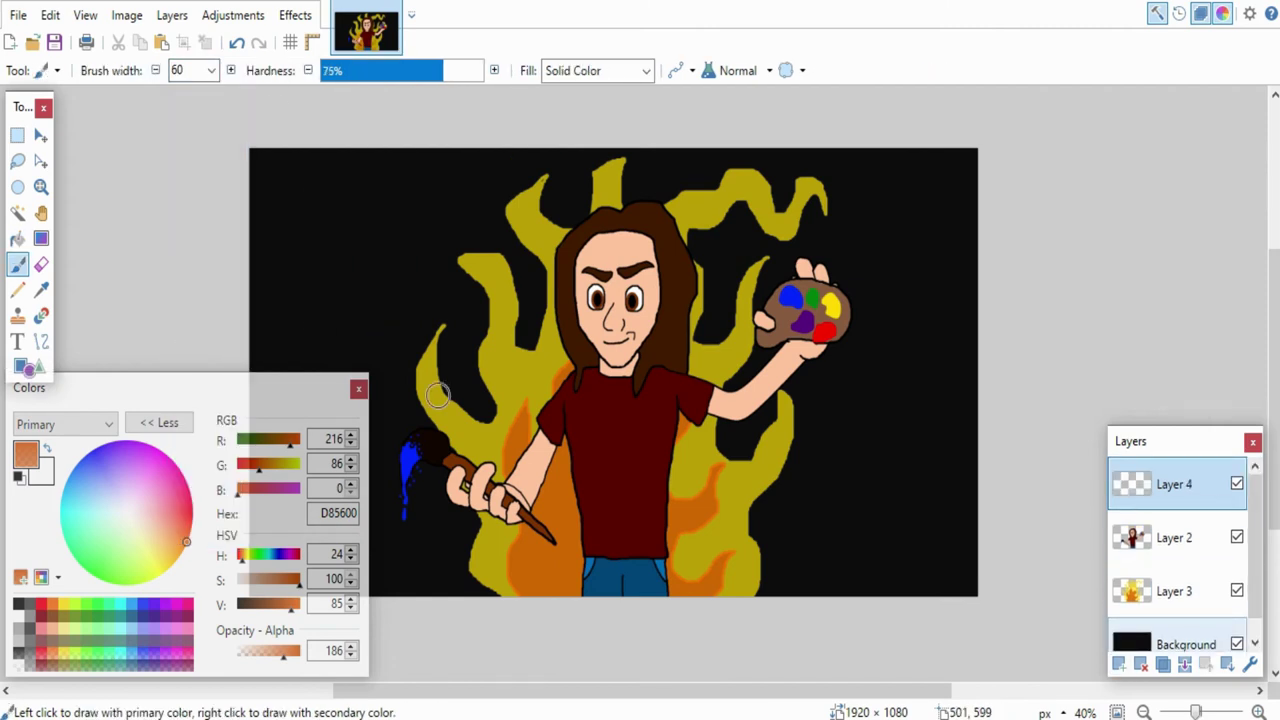
mouse_move(592, 586)
mouse_down()
mouse_move(642, 587)
mouse_move(649, 605)
mouse_move(654, 585)
mouse_move(587, 586)
mouse_move(595, 573)
mouse_move(658, 571)
mouse_up()
Step: Try a yellow band across the shirt's hem on Layer 4, using FFD800 sampled from the Layer 3 flames
scroll(659, 598, up, 3)
click(1175, 591)
key(k)
click(755, 502)
key(b)
mouse_move(524, 518)
mouse_down()
mouse_move(666, 514)
mouse_move(696, 553)
mouse_move(689, 527)
mouse_move(691, 586)
mouse_move(503, 505)
mouse_move(506, 525)
mouse_move(514, 495)
mouse_move(506, 571)
mouse_up()
click(1160, 484)
key(e)
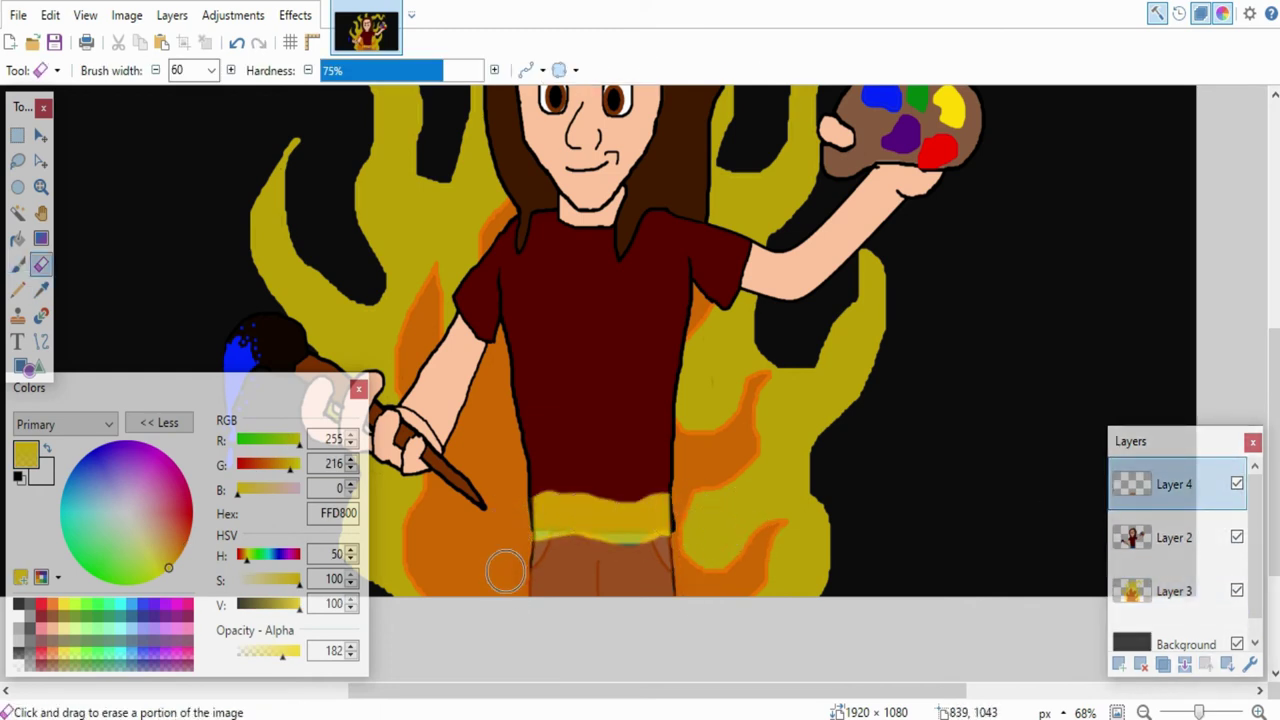
Step: Try yellow flame strokes rising from the hem with brush width 7, and undo them
scroll(506, 571, down, 6)
scroll(506, 590, up, 7)
key(b)
click(211, 71)
click(192, 198)
mouse_move(551, 474)
mouse_down()
mouse_move(568, 404)
mouse_move(551, 455)
mouse_up()
scroll(580, 472, down, 4)
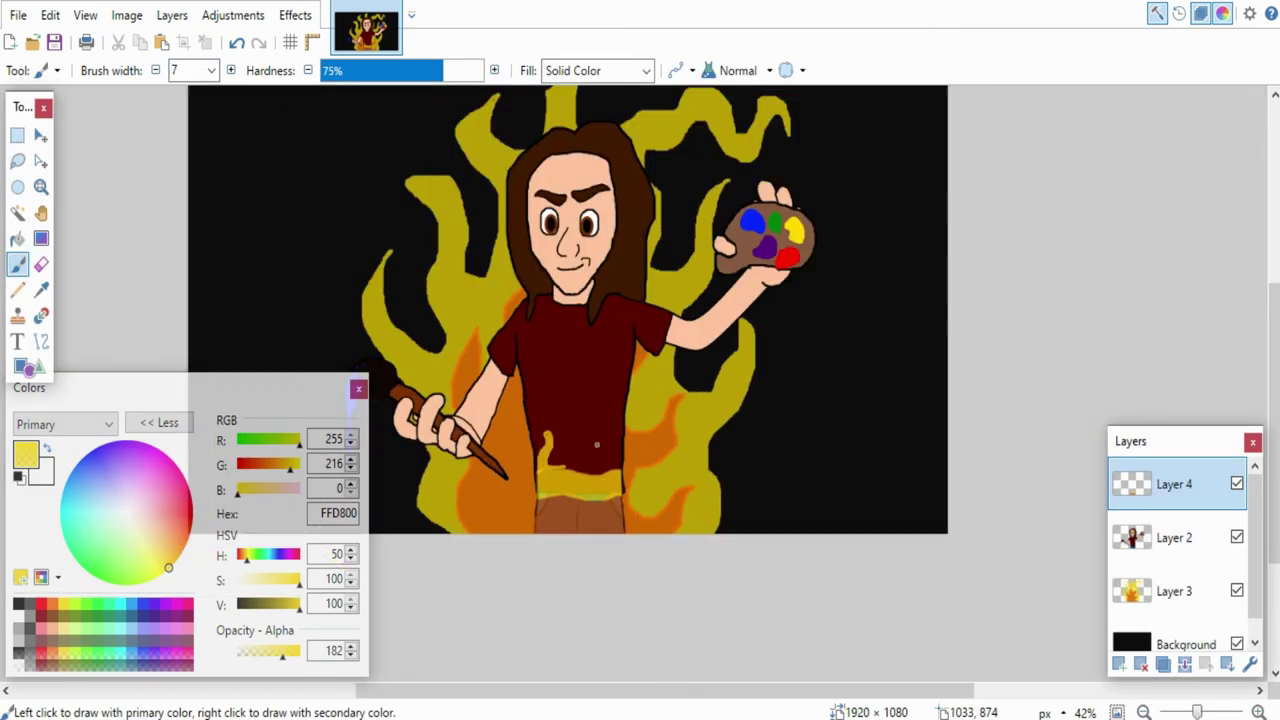
scroll(877, 512, up, 1)
key(ctrl+z)
key(ctrl+z)
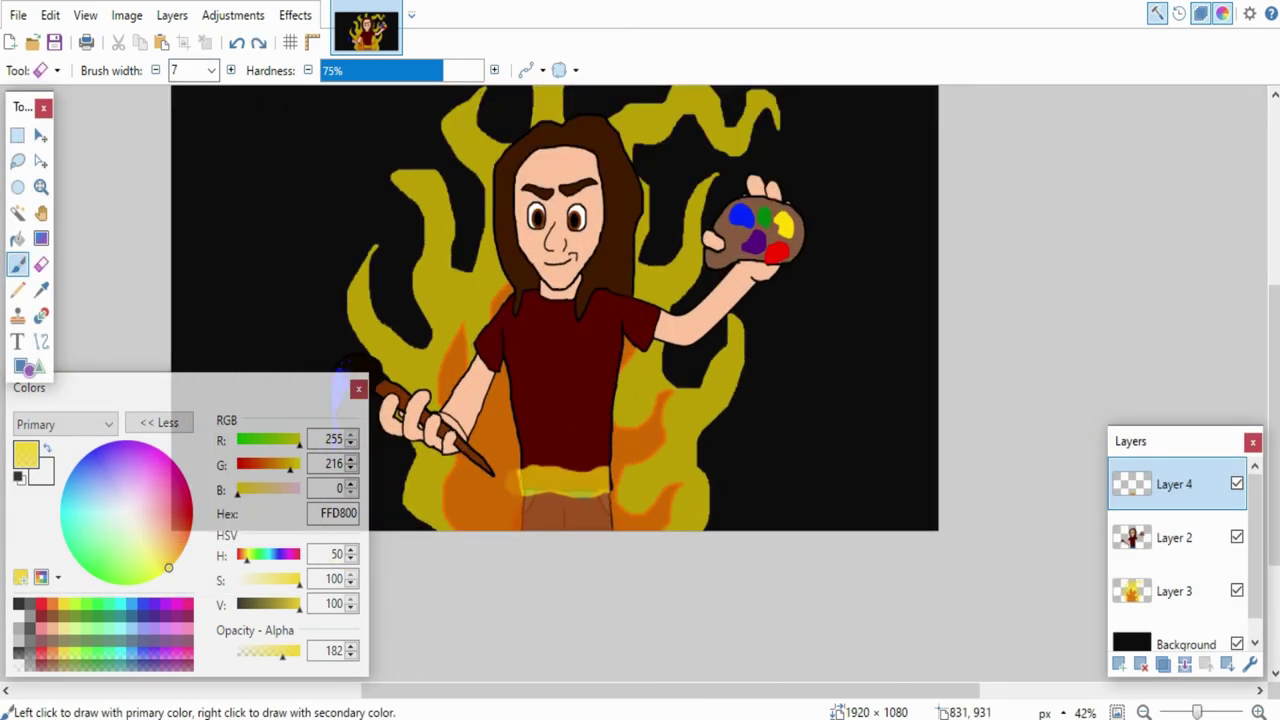
Step: Sample orange D85600 from the jeans and paint small flame tongues along the shirt's hem and up its side edges
scroll(615, 447, up, 2)
ctrl+click(514, 556)
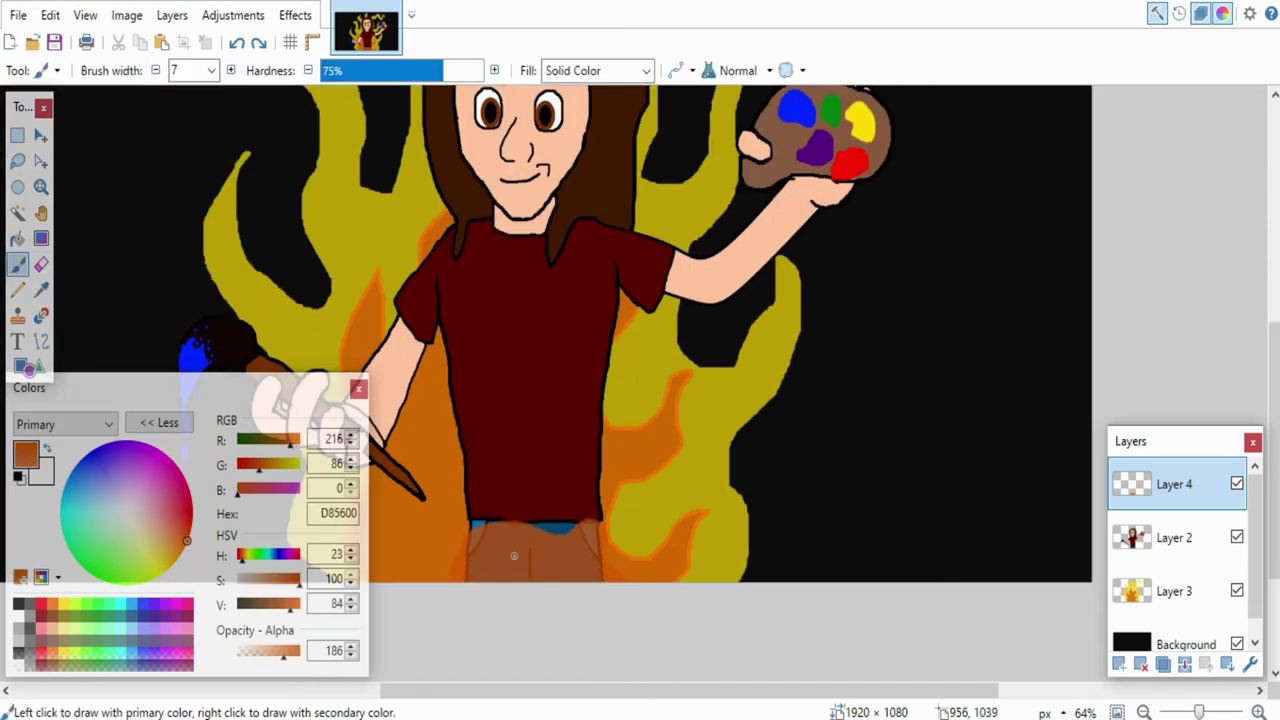
drag(592, 517, 601, 393)
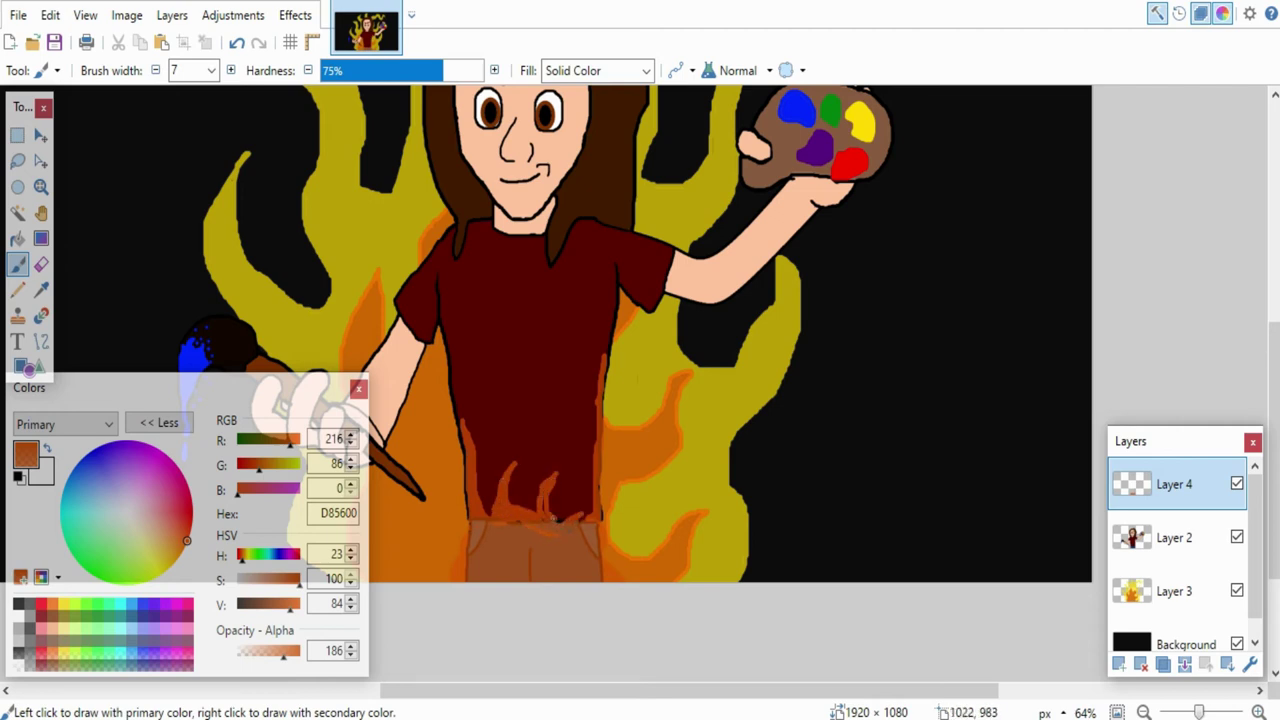
Step: Add a new layer and paint a filled flame in red FF0000 at opacity 163, brush width 6, in the dark area beside the paintbrush
scroll(640, 330, down, 4)
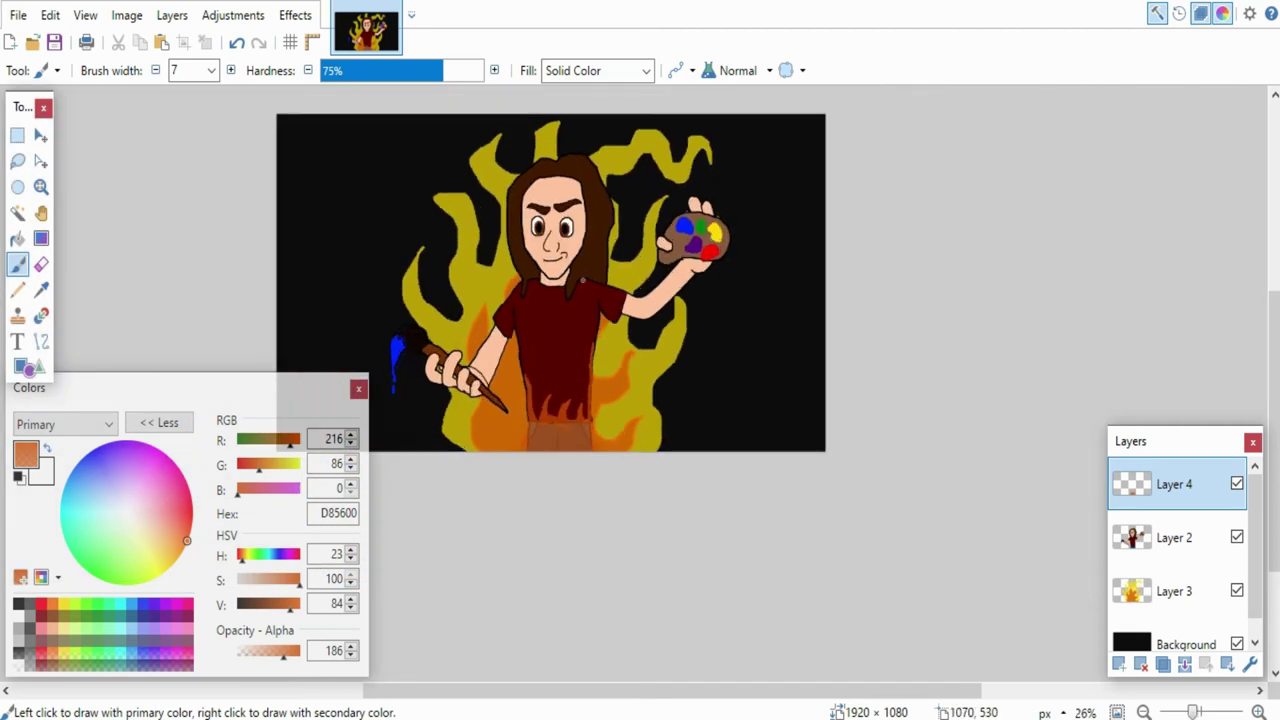
scroll(600, 283, up, 2)
drag(1274, 355, 1274, 299)
drag(896, 690, 816, 690)
click(1119, 664)
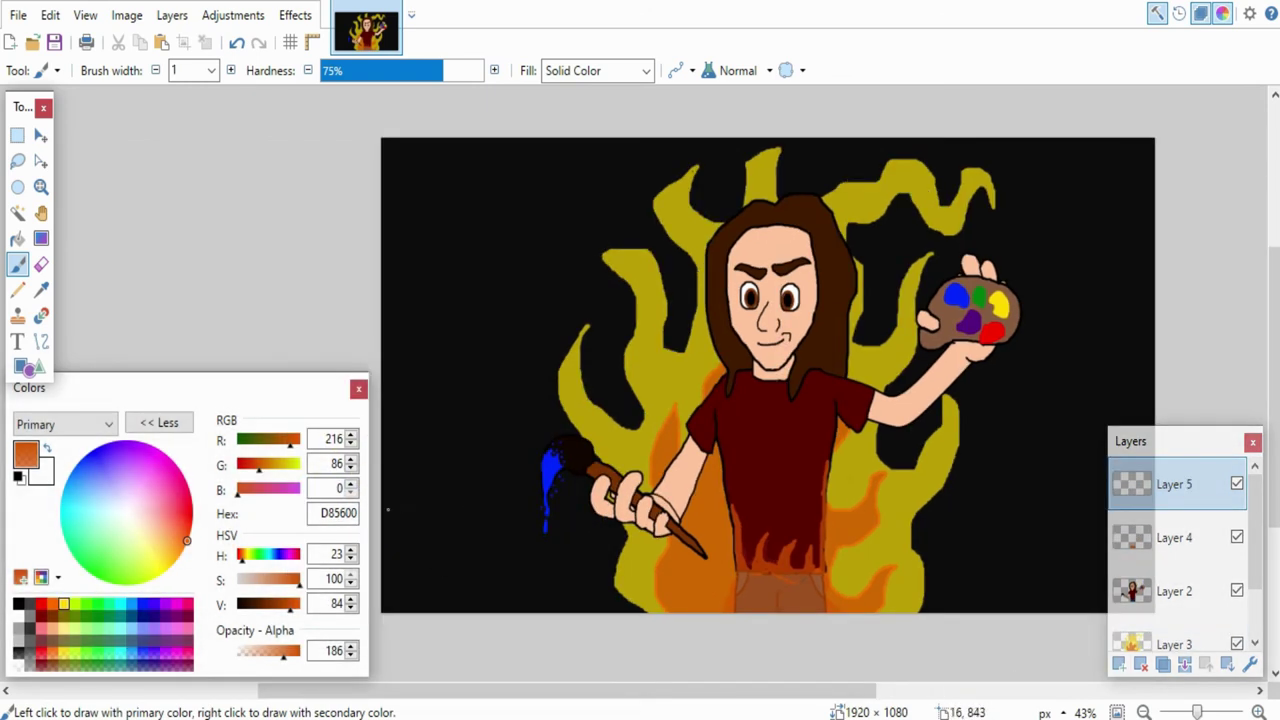
click(41, 604)
click(285, 652)
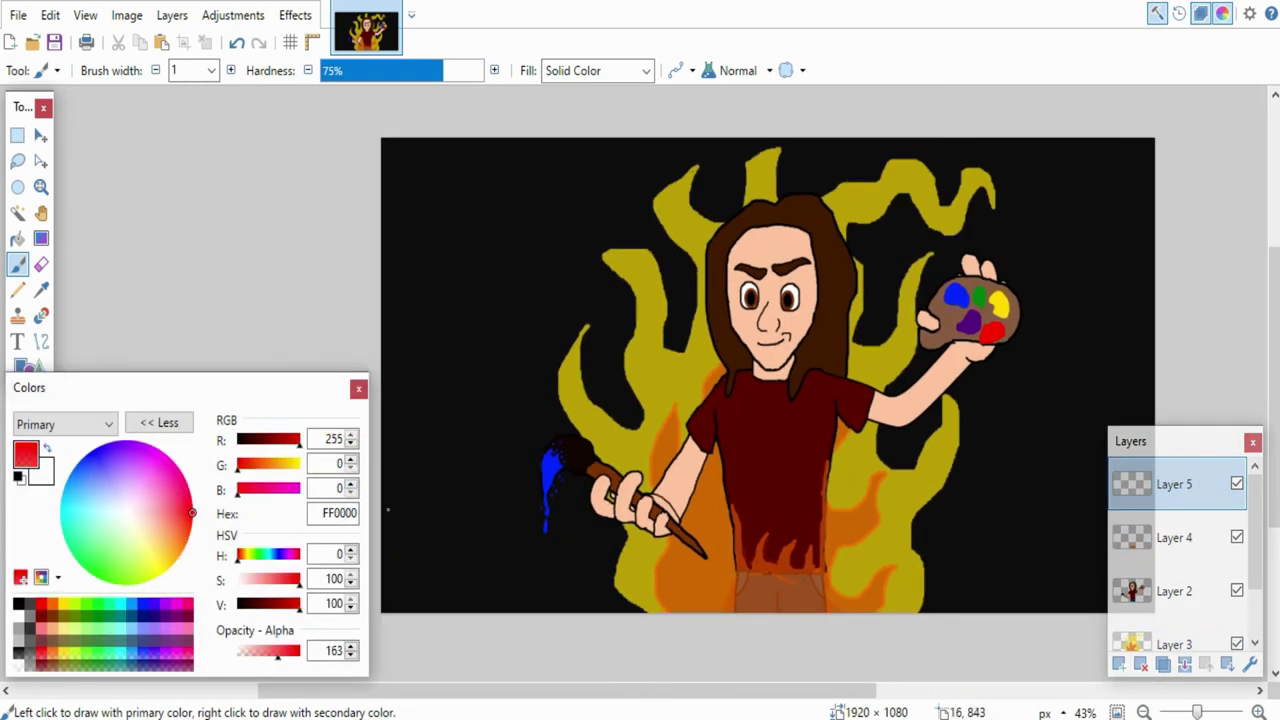
ctrl+click(231, 70)
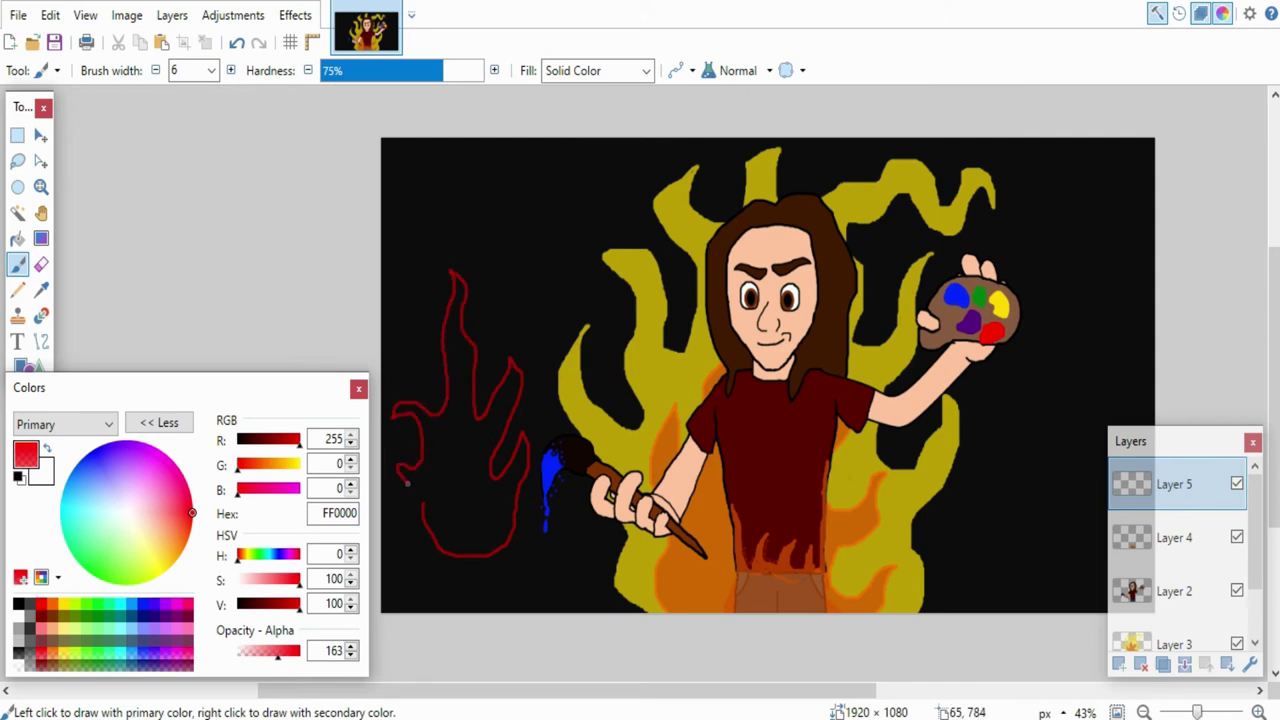
click(17, 238)
click(477, 517)
Step: Draw the black outline of a slanted knife with blade and handle over the red flame
click(17, 264)
scroll(470, 468, up, 1)
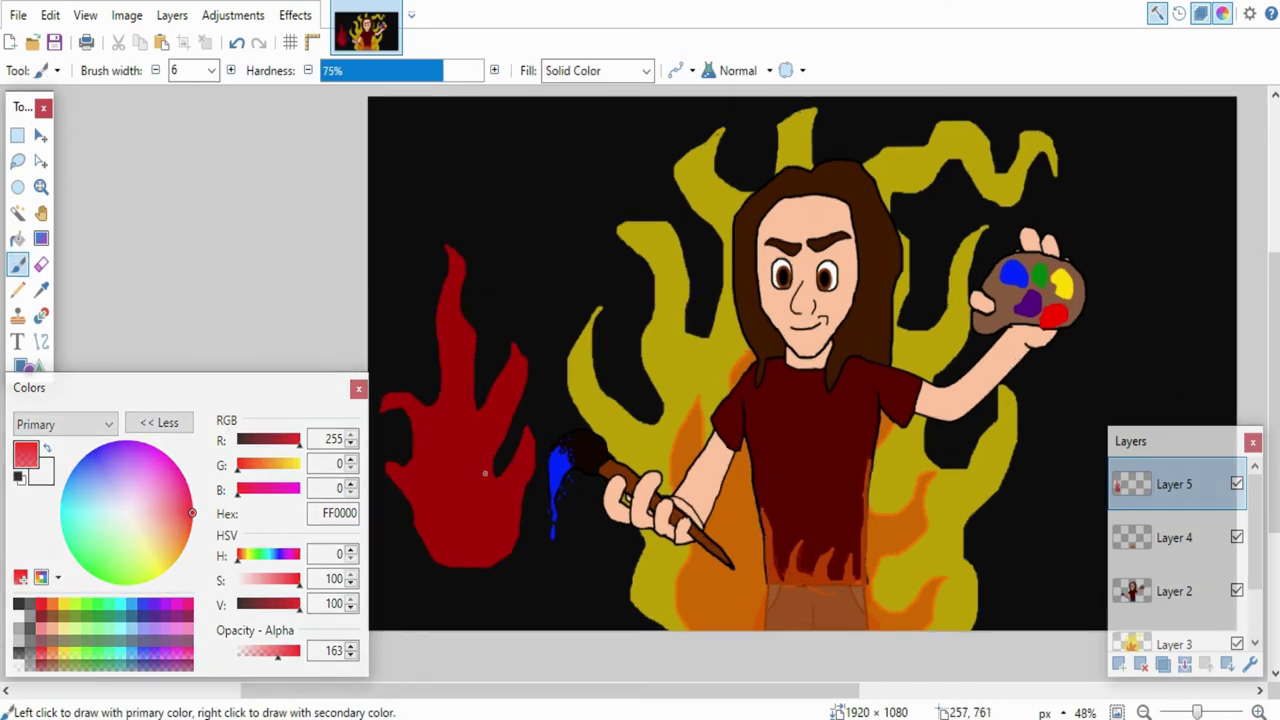
scroll(470, 468, down, 2)
click(18, 604)
ctrl+scroll(393, 573, up, 1)
drag(455, 440, 468, 543)
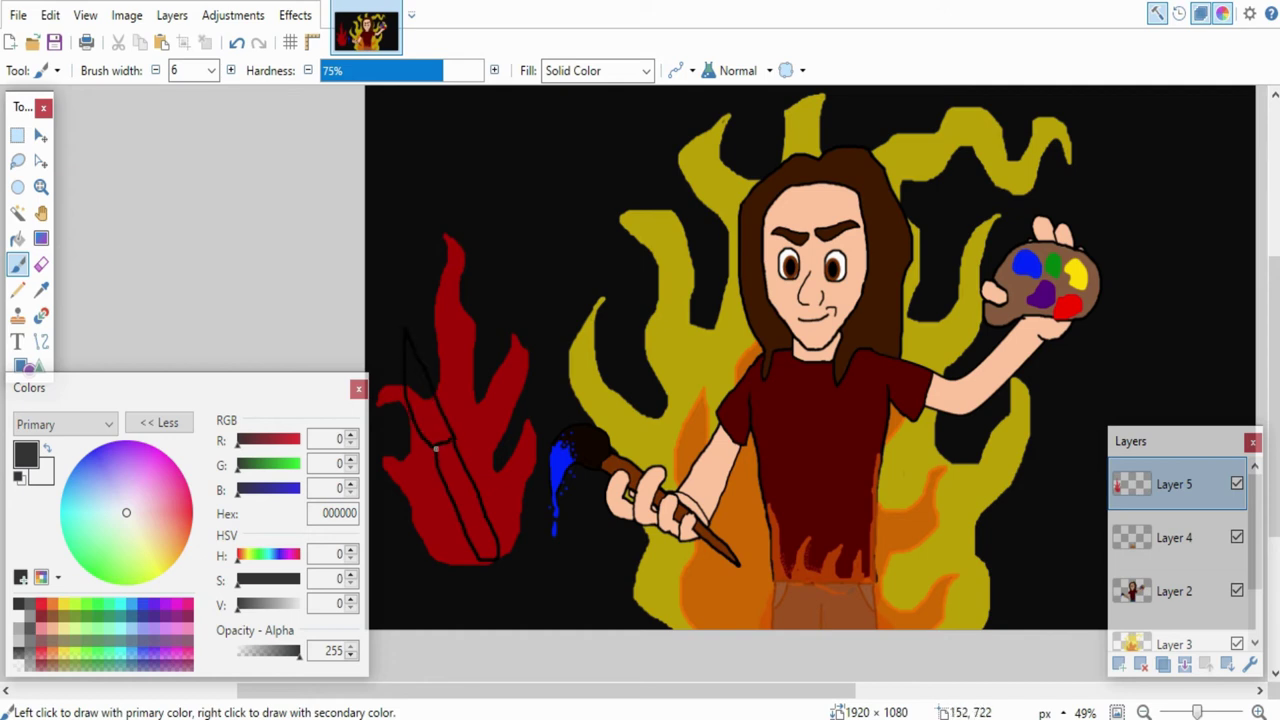
Step: Fill the knife's handle with brown 7F3300 and its blade with grey A5A5A5
click(53, 616)
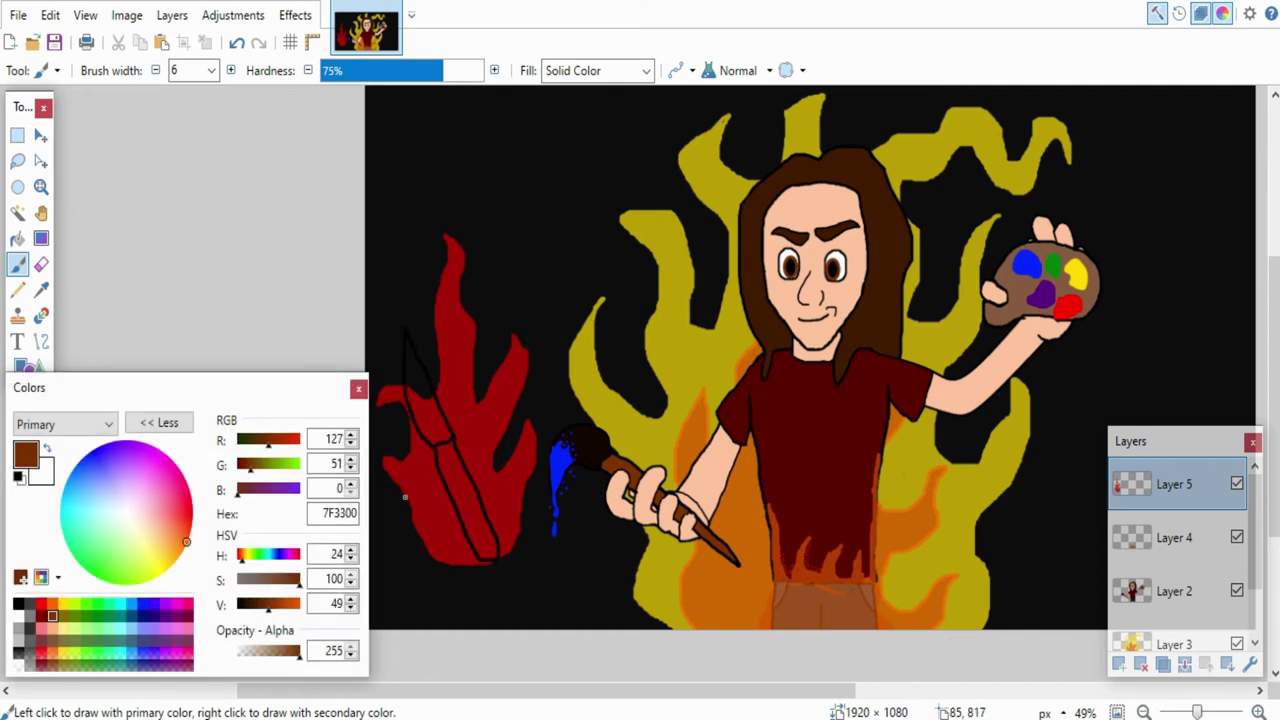
click(267, 604)
click(17, 238)
mouse_move(299, 579)
mouse_down()
mouse_move(237, 579)
mouse_move(279, 604)
mouse_up()
click(457, 478)
click(417, 414)
click(416, 386)
click(315, 330)
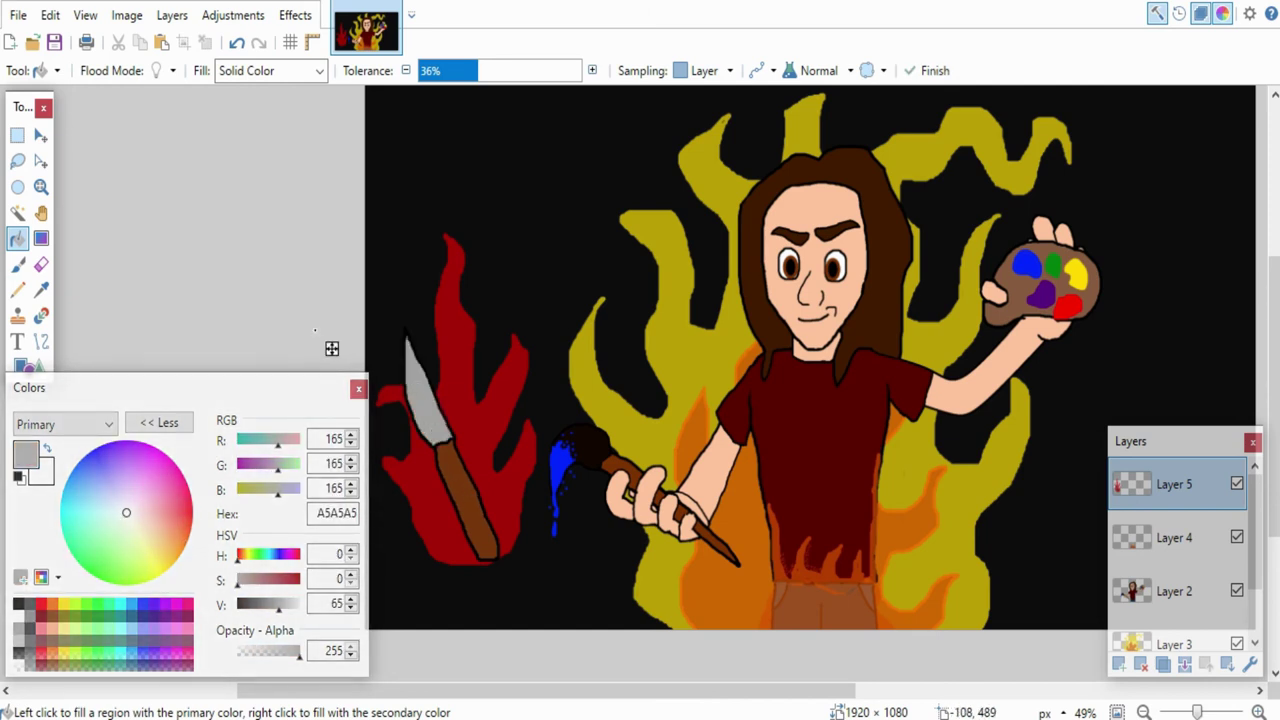
Step: Sample the flame's red, lower its opacity to 82, and paint and fill a fainter outer flame around the knife
drag(474, 691, 446, 691)
click(41, 289)
click(478, 503)
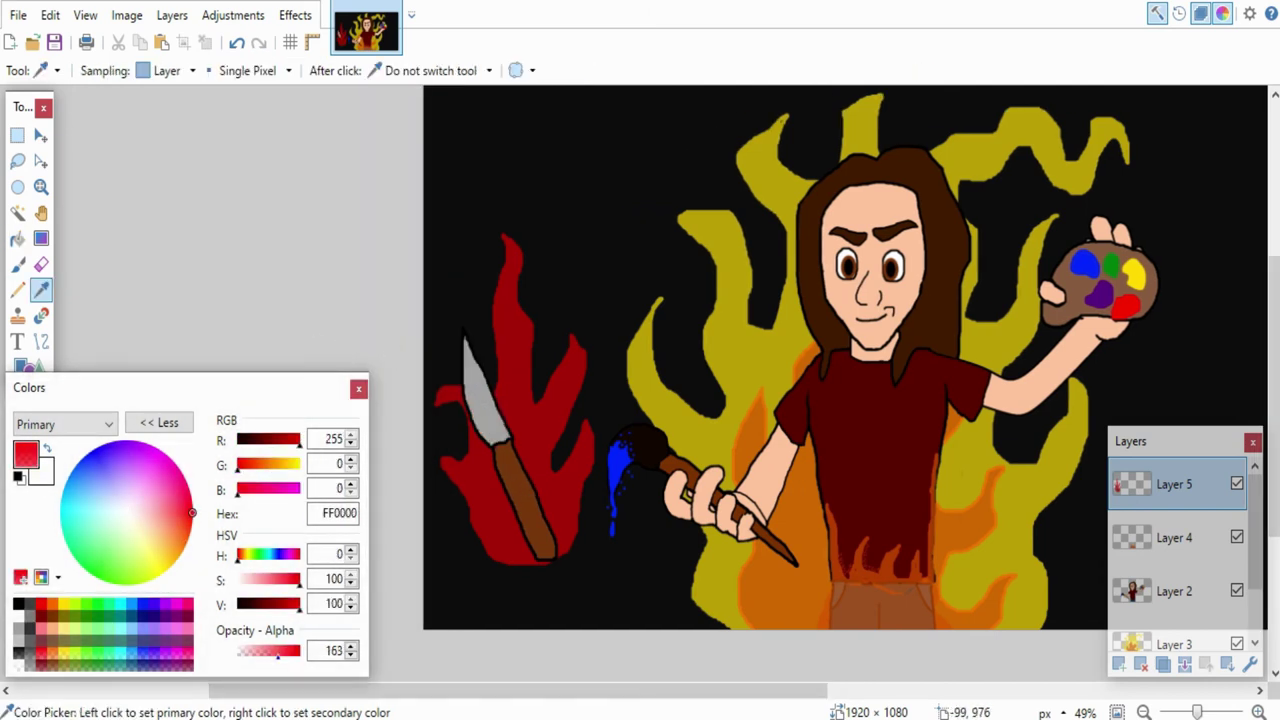
drag(277, 651, 258, 651)
click(17, 264)
drag(488, 582, 437, 505)
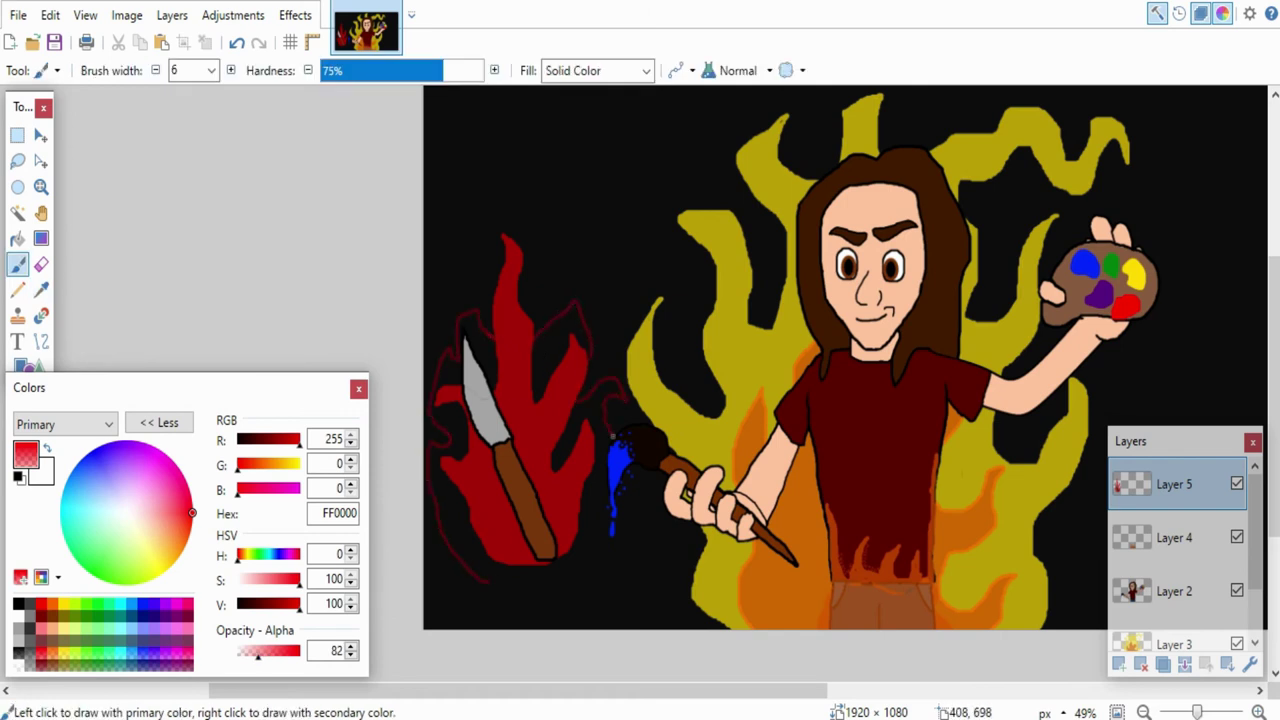
key(f)
click(551, 591)
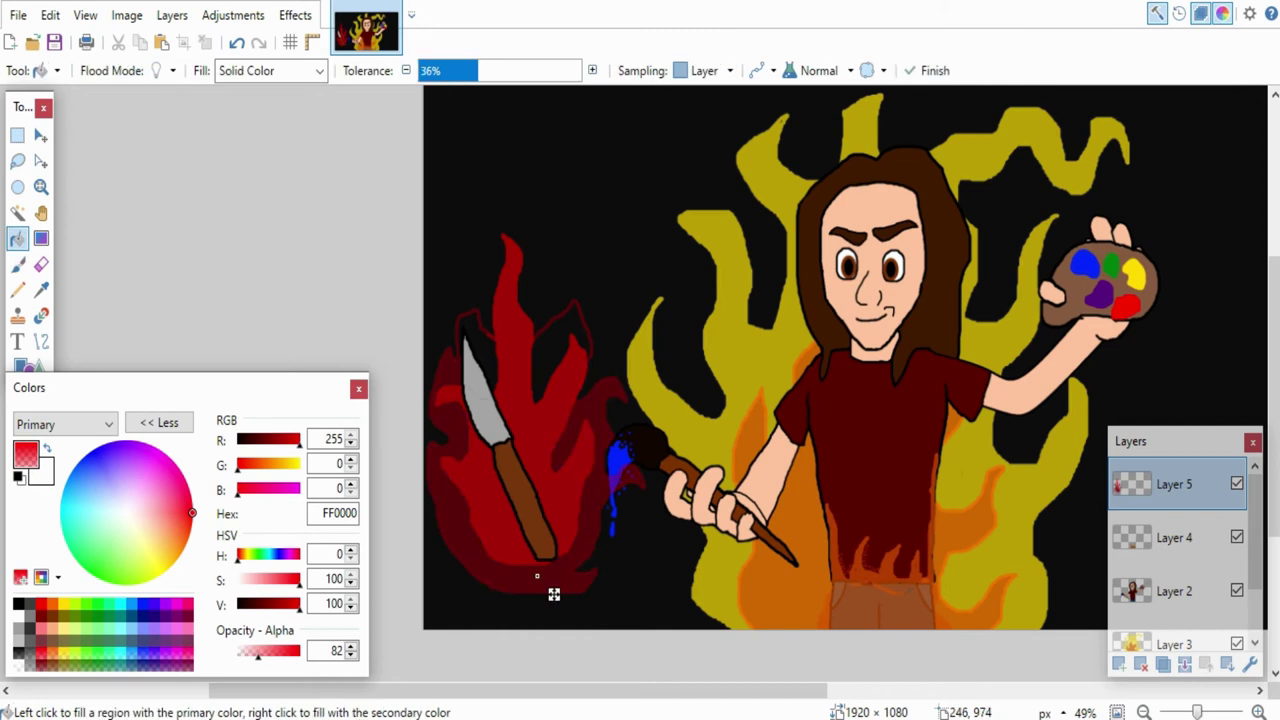
Step: Fill the remaining unfilled parts of the fainter outer red flame around the knife
click(562, 345)
click(500, 366)
Step: Paint and fill a purple flame in 4800FF at opacity 155 over the shirt, beneath the arm holding the palette
key(b)
drag(587, 691, 673, 691)
click(154, 604)
click(276, 651)
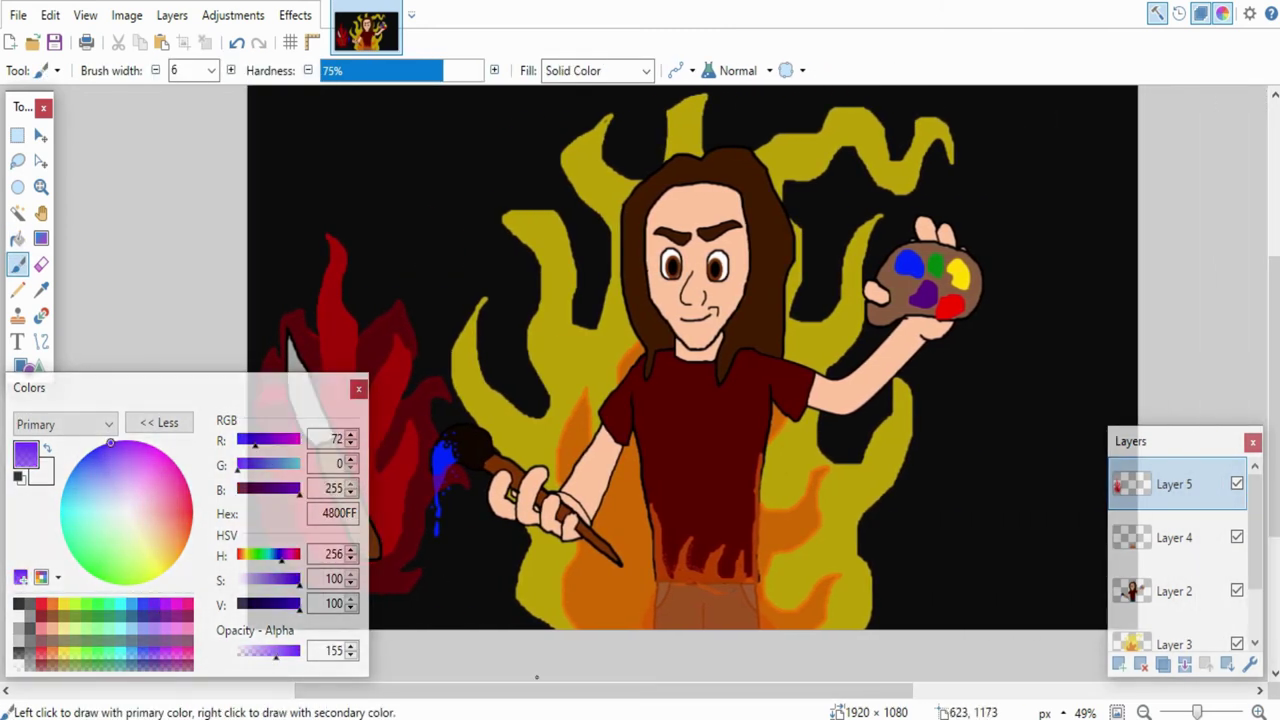
drag(888, 493, 827, 404)
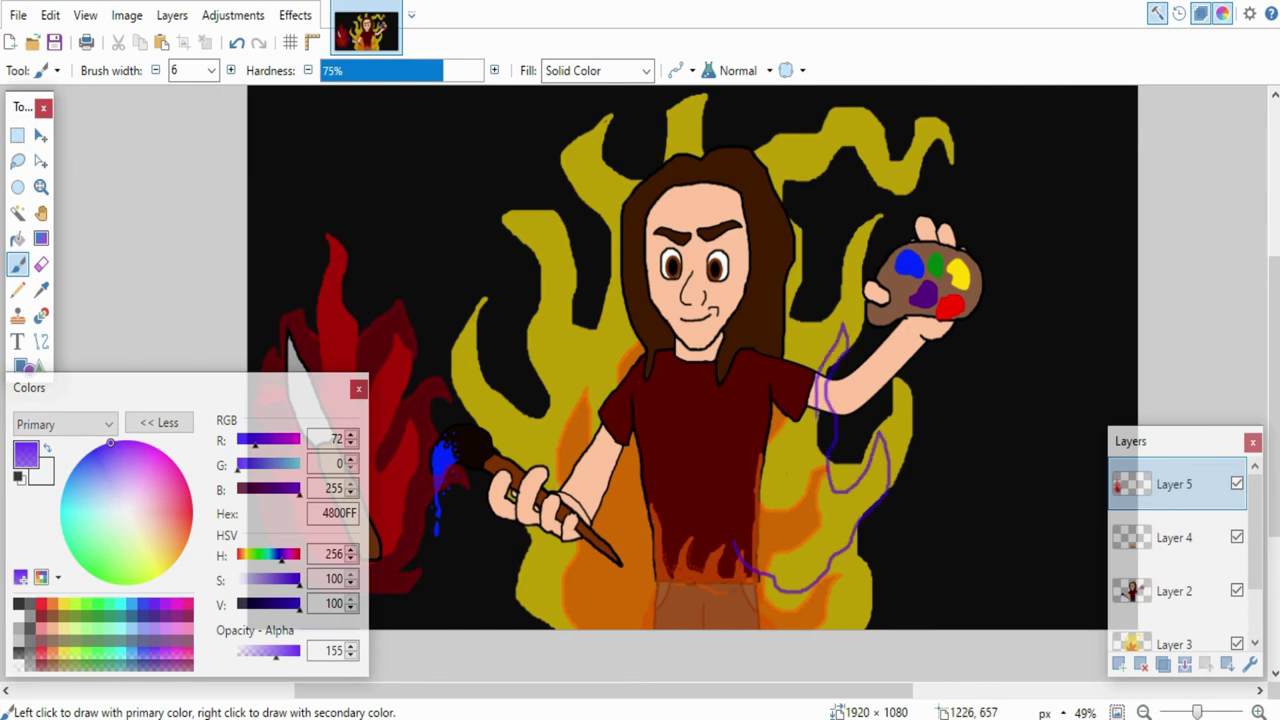
key(f)
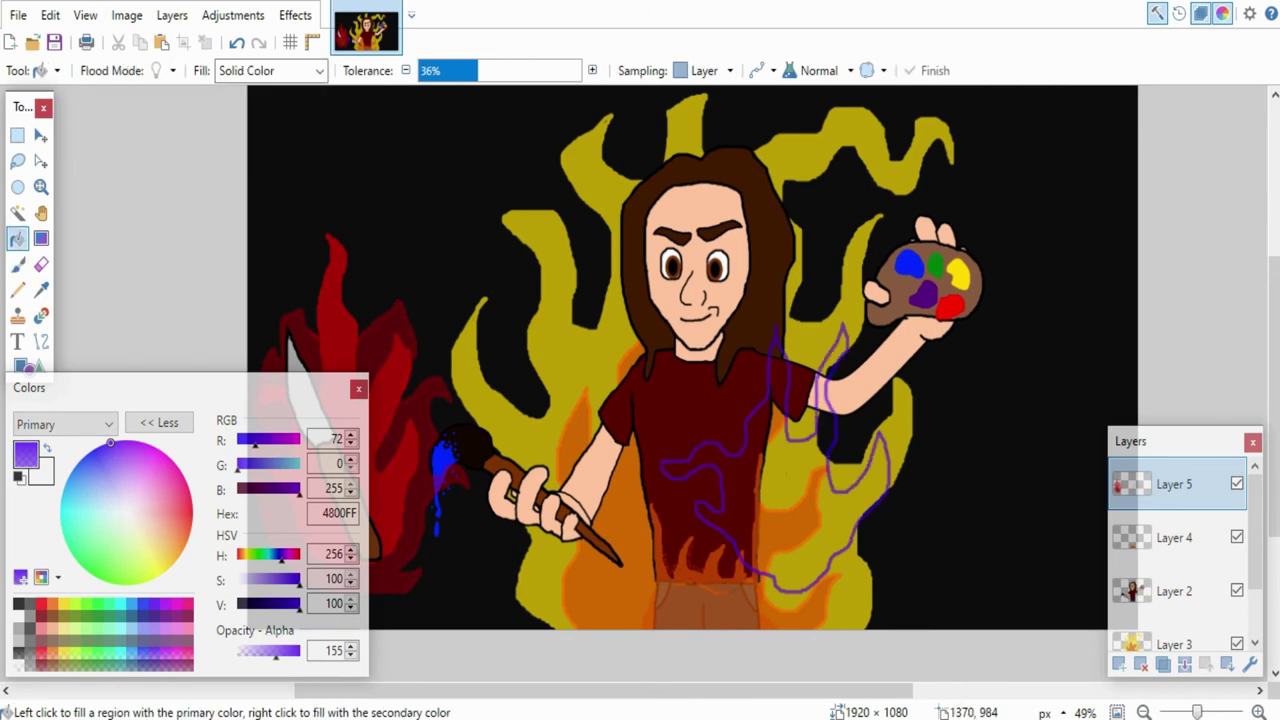
click(830, 555)
Step: Lower the purple's opacity to 82, and outline and fill a fainter outer flame around the purple one
key(b)
drag(276, 651, 258, 651)
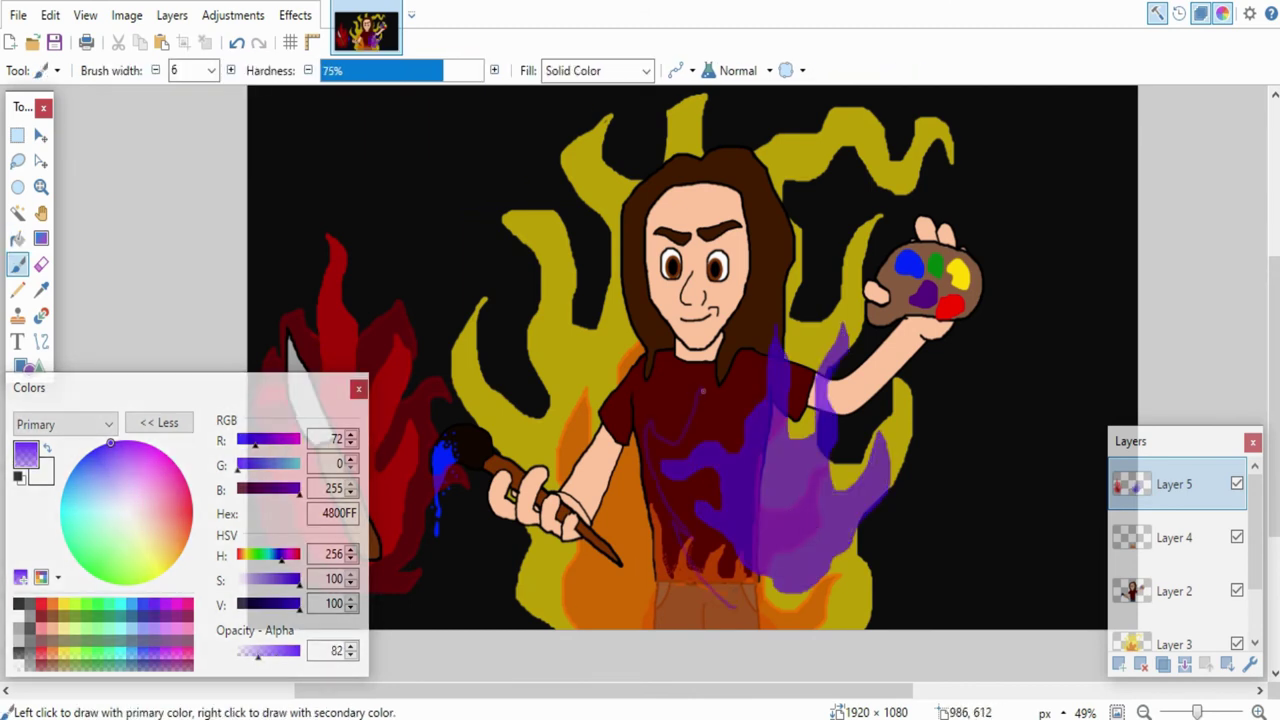
drag(837, 592, 735, 607)
key(f)
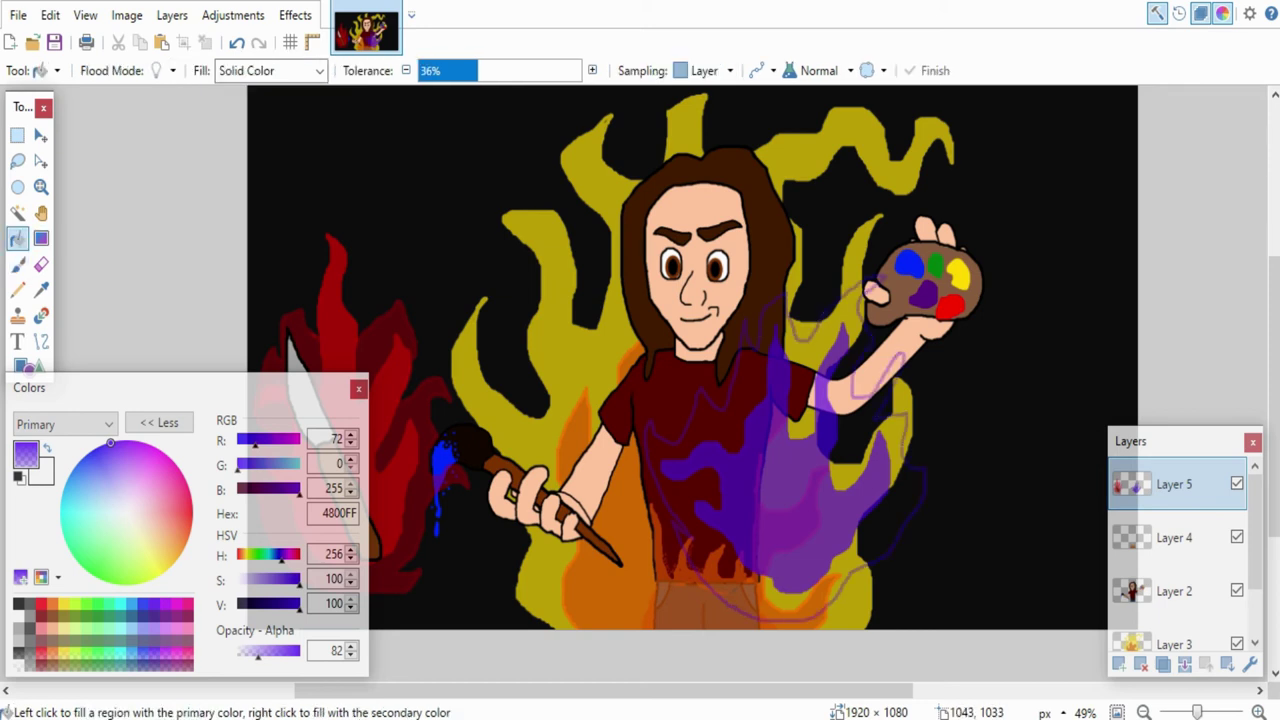
click(746, 602)
Step: Draw the black 000000 outline of an axe with a curved blade and a slanted handle over the purple flame
key(b)
click(18, 477)
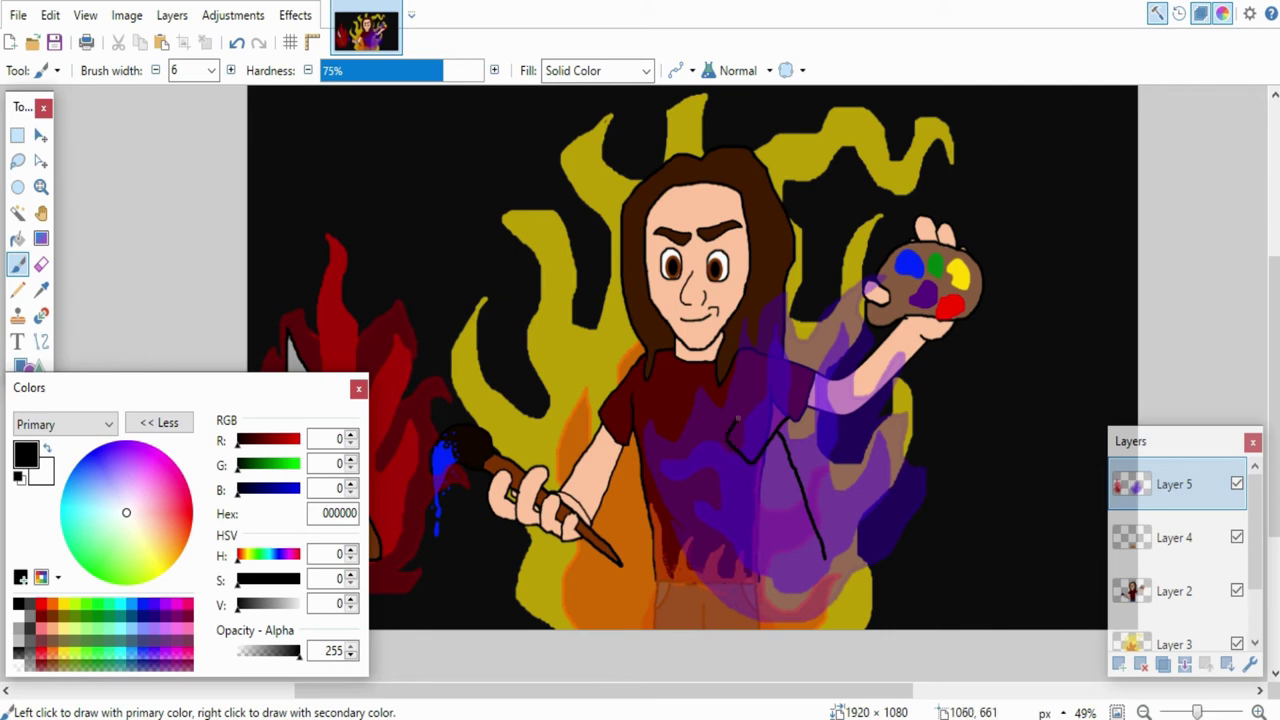
drag(820, 578, 825, 557)
mouse_move(900, 690)
mouse_down()
mouse_move(838, 690)
mouse_move(920, 690)
mouse_up()
Step: Fill the axe's handle with the knife handle's sampled brown and its blade with the knife blade's grey A5A5A5
key(k)
click(478, 505)
key(f)
click(912, 470)
key(k)
click(437, 400)
click(893, 424)
click(926, 396)
click(868, 436)
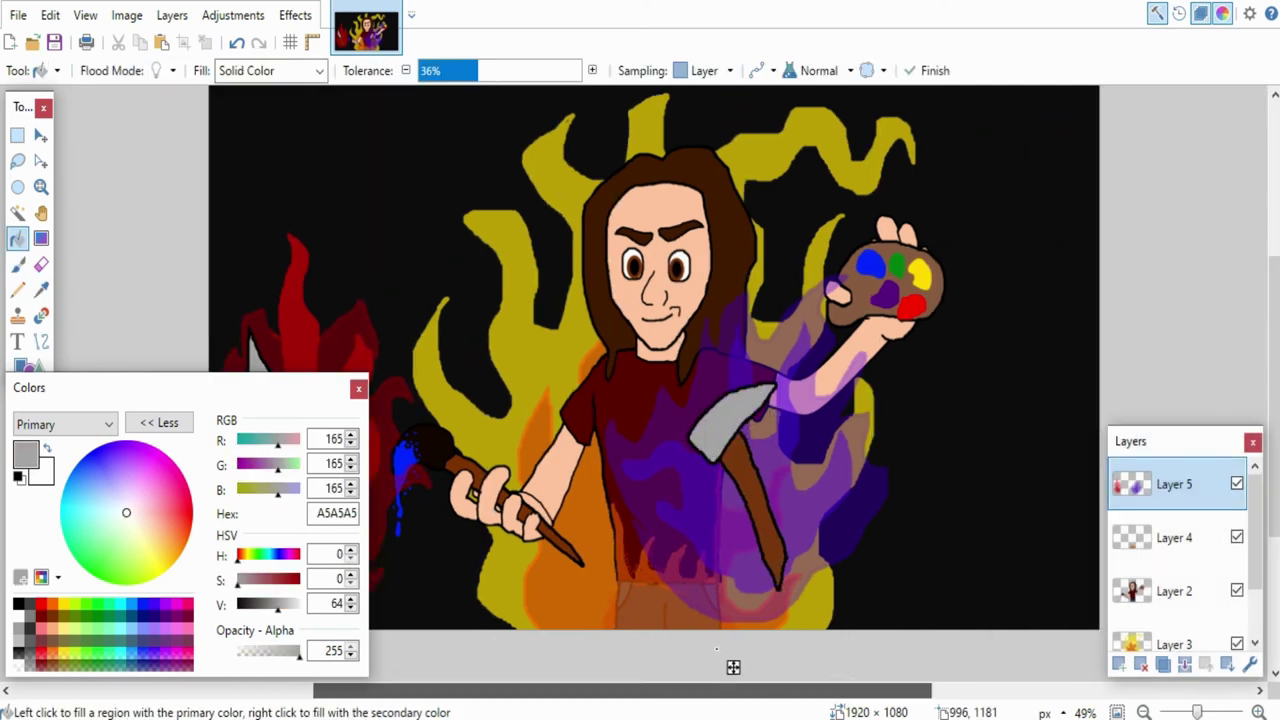
Step: Add a new layer directly above Layer 3 and paint a filled flame in green 007F0E at opacity 178 above the red flame
scroll(871, 629, down, 2)
click(1174, 643)
click(1119, 664)
scroll(574, 353, up, 2)
click(98, 617)
key(b)
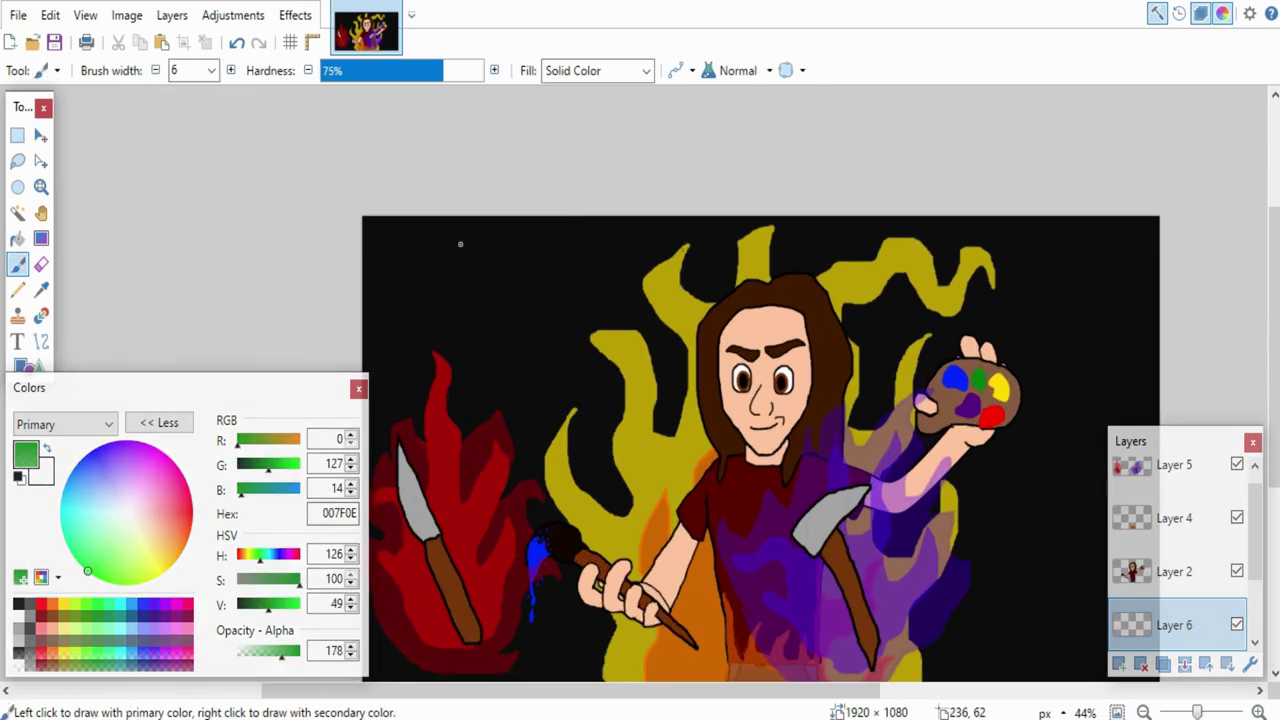
scroll(586, 345, up, 1)
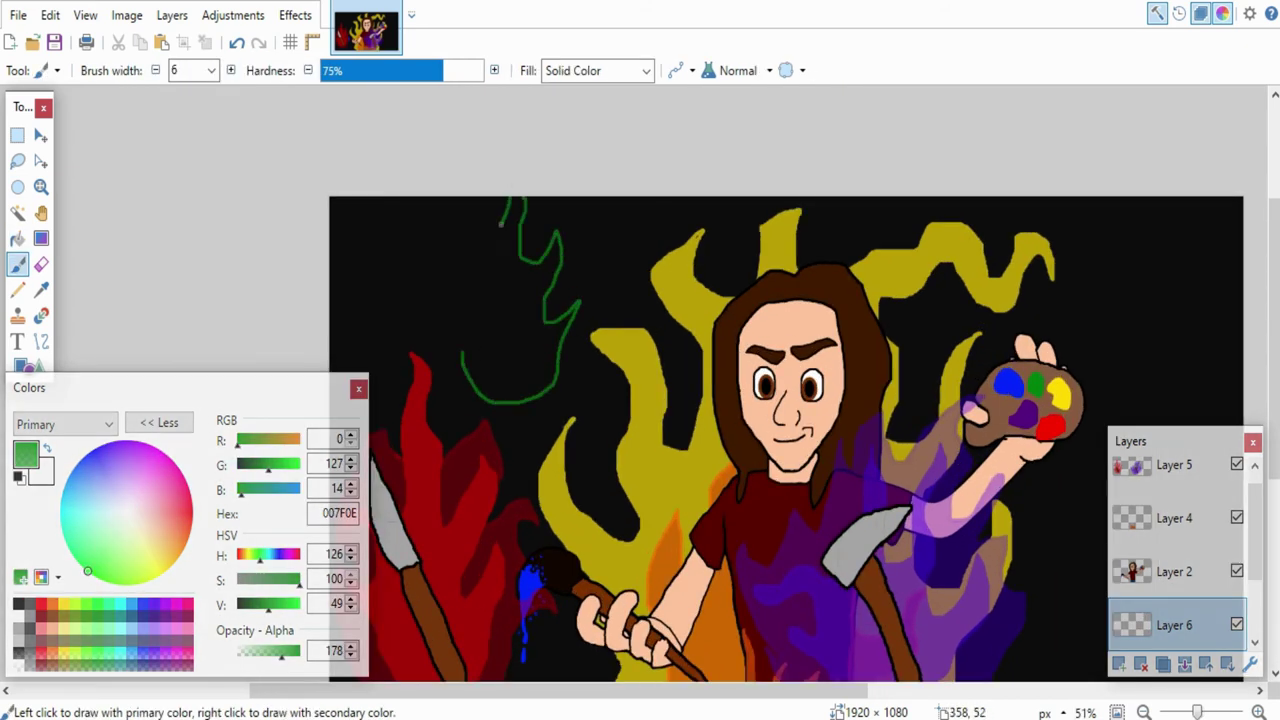
key(f)
click(508, 346)
Step: Lower the green's opacity to 132, and outline and fill a fainter outer flame around the green one
scroll(260, 302, up, 1)
click(270, 651)
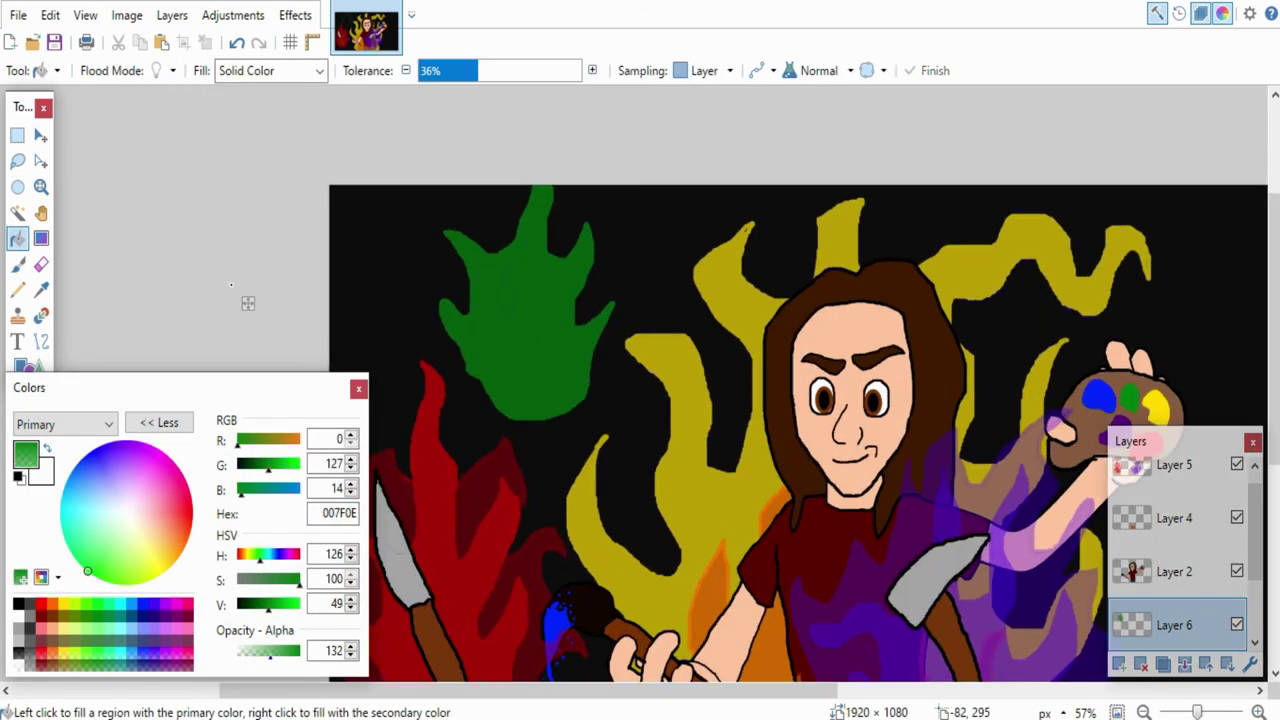
key(b)
drag(434, 352, 470, 410)
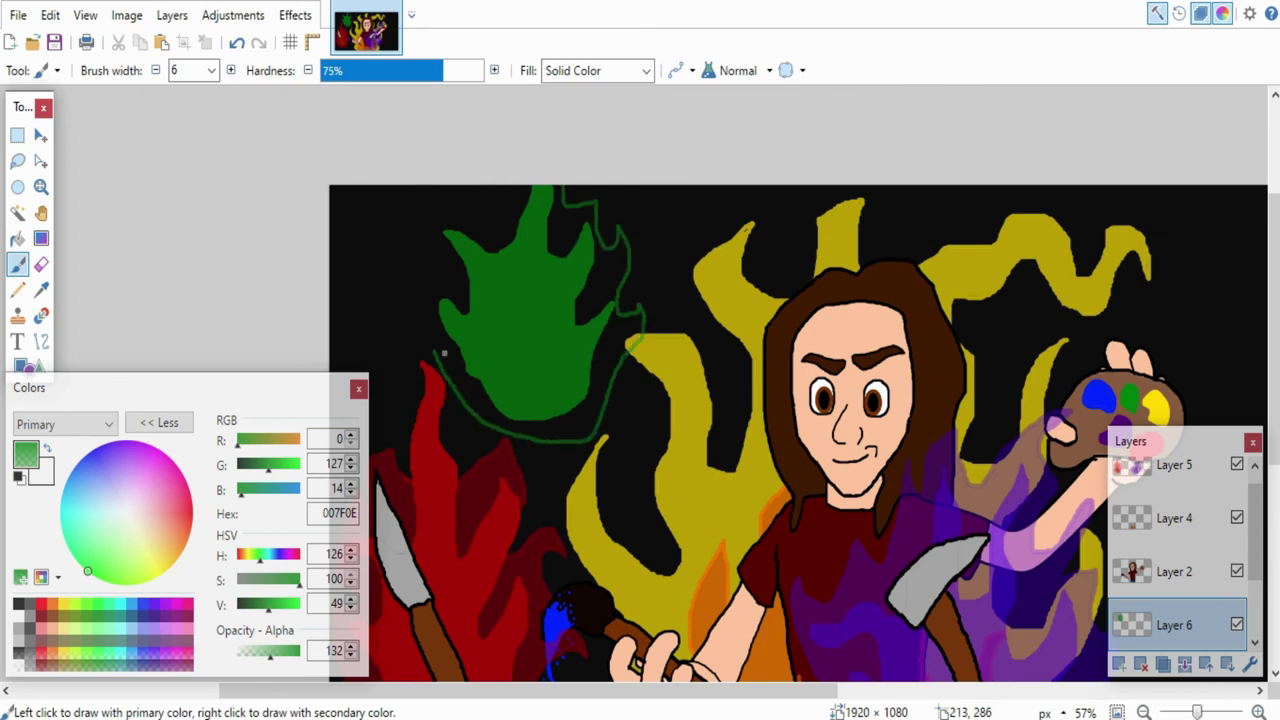
drag(448, 254, 493, 186)
key(f)
click(507, 214)
click(565, 224)
Step: Recolour the outer green flame with brighter green 00D315 at opacity 151, using a fill tolerance of 23%
drag(270, 651, 275, 651)
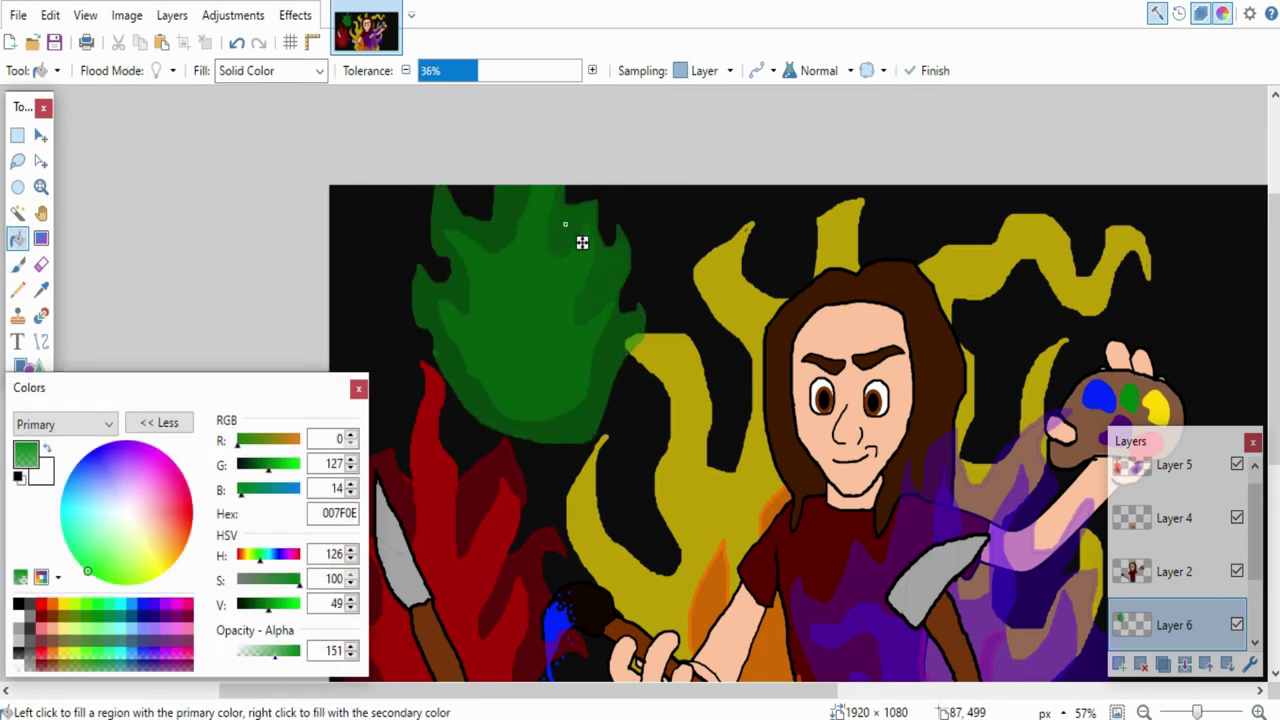
drag(268, 605, 290, 605)
click(597, 366)
drag(468, 71, 456, 71)
click(285, 227)
scroll(606, 405, down, 2)
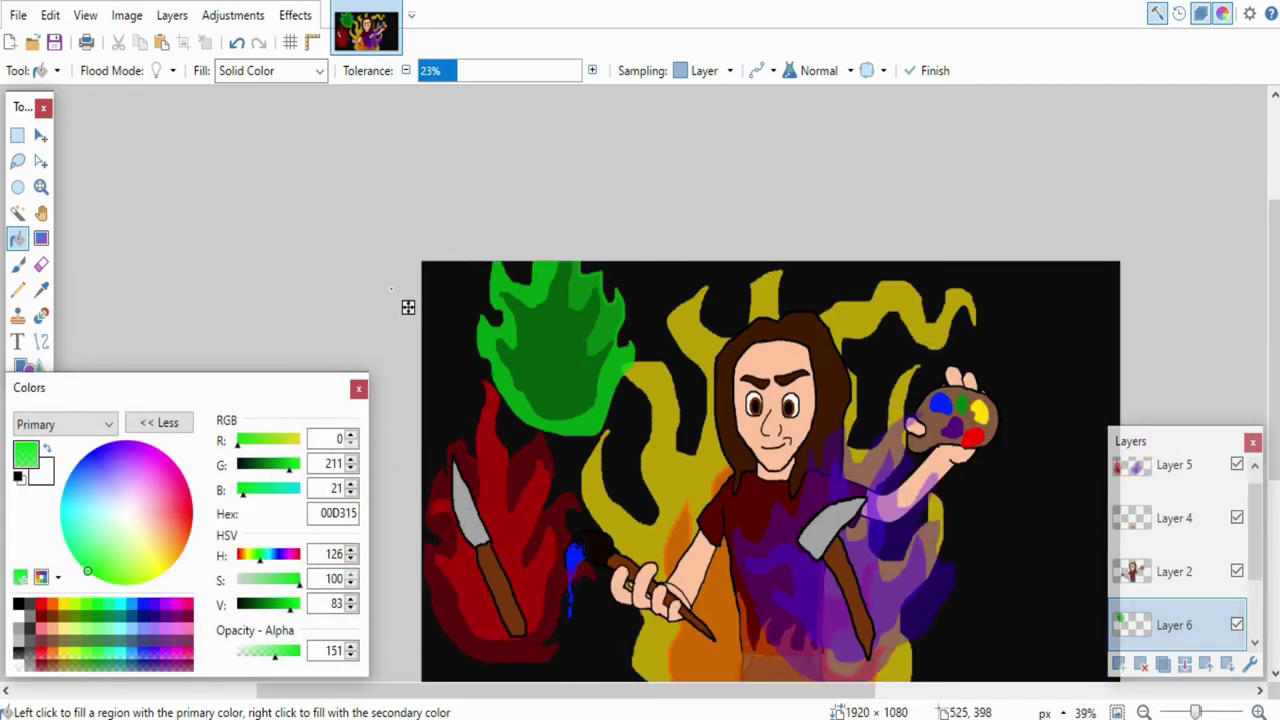
Step: On Layer 5, sample the outer red flame's colour and refill that flame with FF0000 at opacity 225
scroll(632, 495, up, 2)
key(k)
click(520, 636)
click(1174, 466)
scroll(1205, 340, down, 1)
click(510, 594)
key(f)
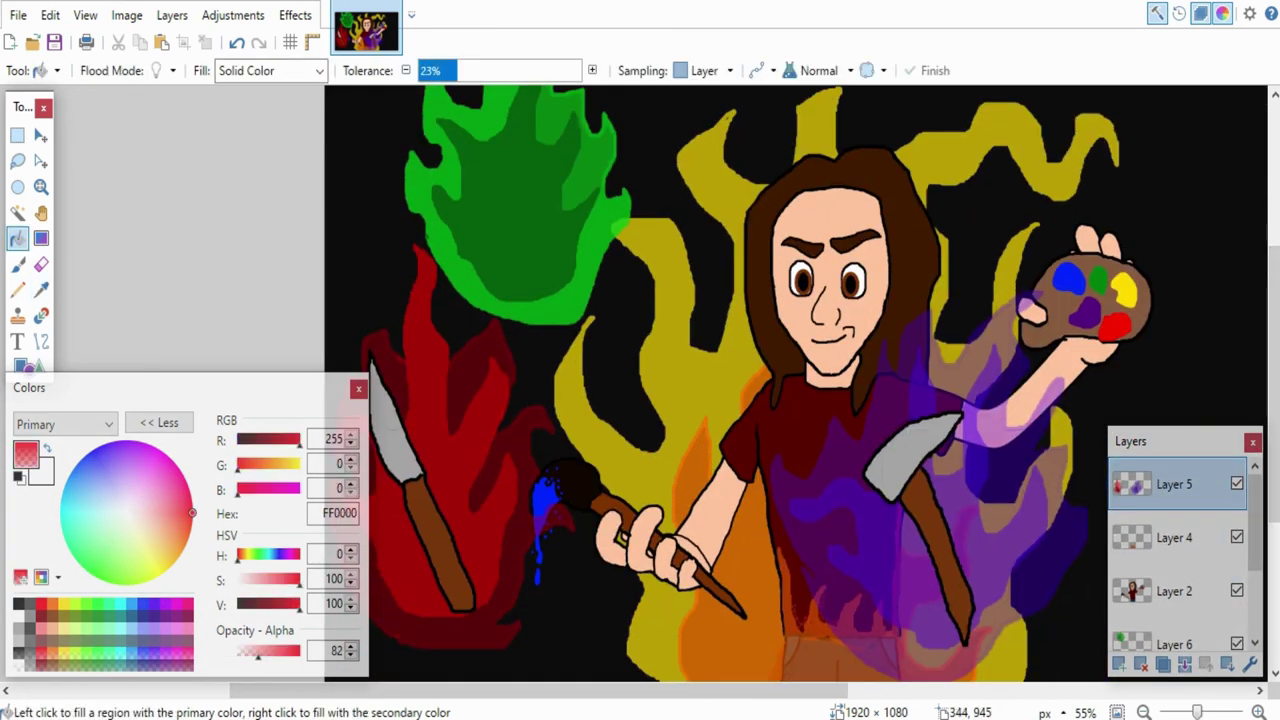
click(504, 592)
mouse_move(299, 579)
mouse_down()
mouse_move(273, 579)
mouse_move(300, 579)
mouse_up()
drag(259, 651, 293, 651)
Step: Sample the outer purple flame's colour and refill that flame with blue 4369FF at opacity 209
drag(506, 691, 445, 691)
scroll(634, 457, down, 3)
scroll(634, 457, up, 3)
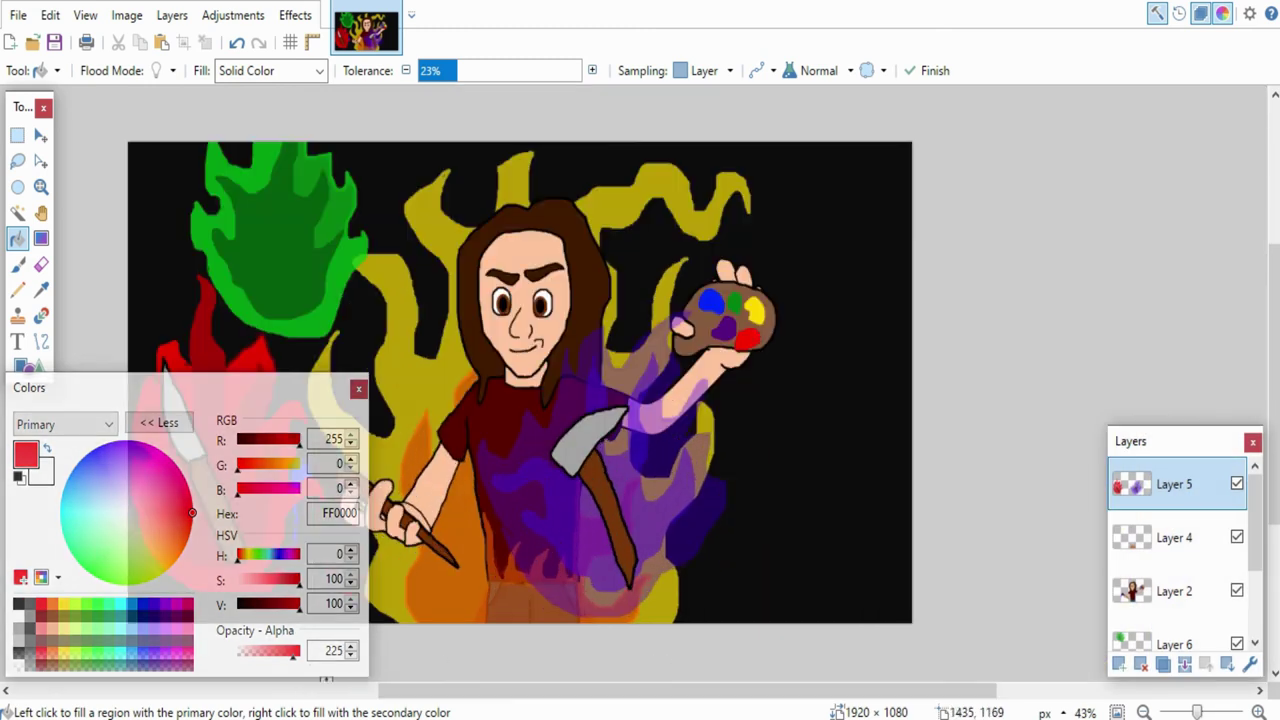
key(k)
click(680, 531)
key(f)
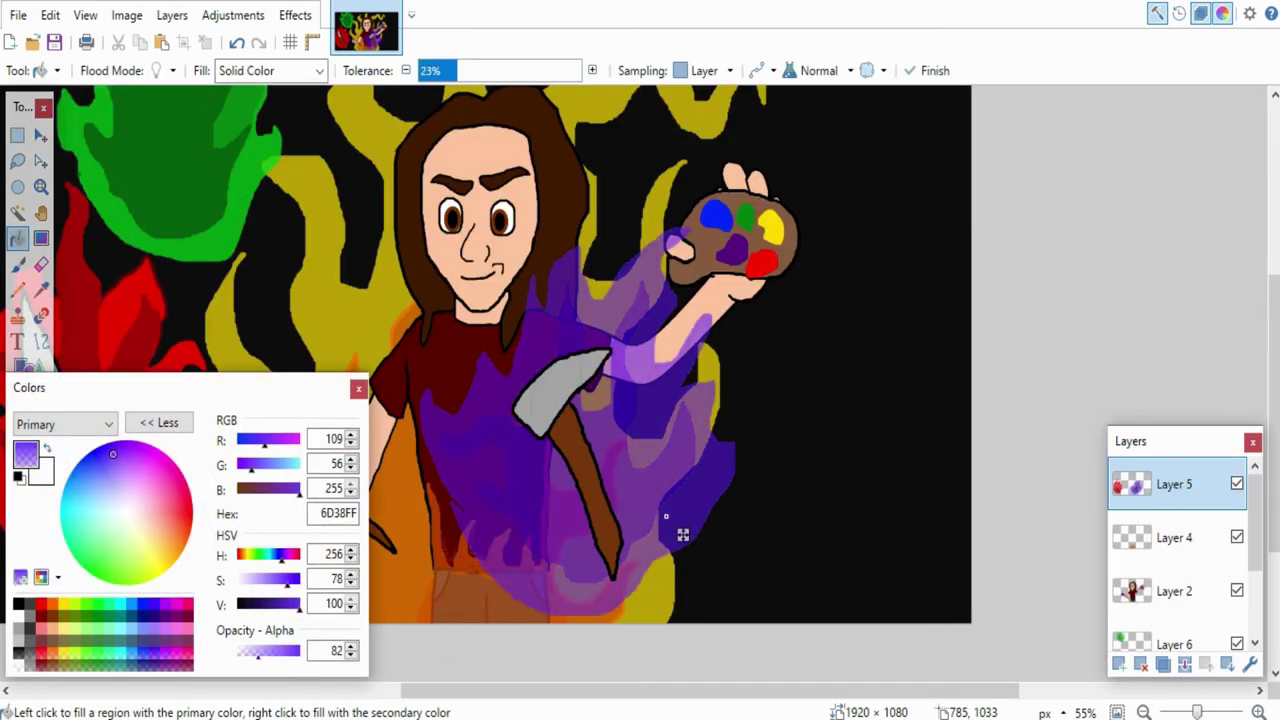
drag(299, 604, 300, 604)
drag(288, 651, 300, 651)
drag(112, 453, 90, 470)
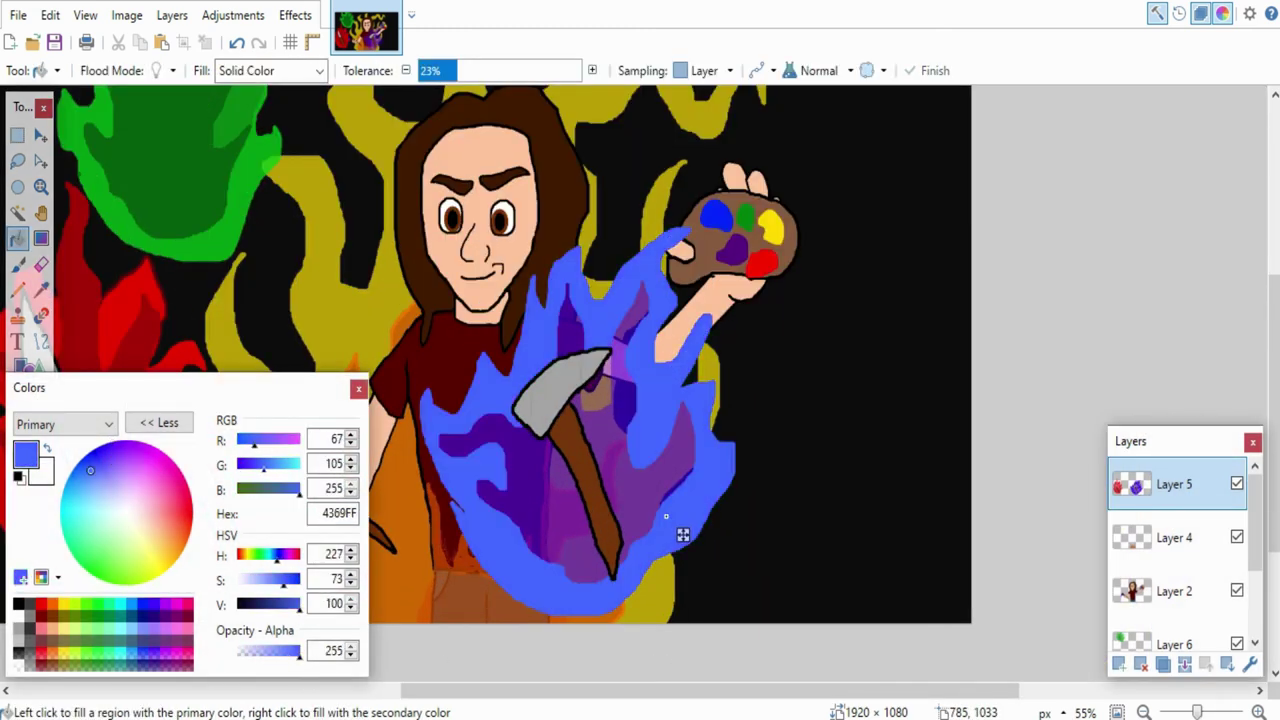
mouse_move(299, 651)
mouse_down()
mouse_move(258, 651)
mouse_move(289, 651)
mouse_up()
click(597, 393)
click(1090, 370)
scroll(1090, 370, down, 3)
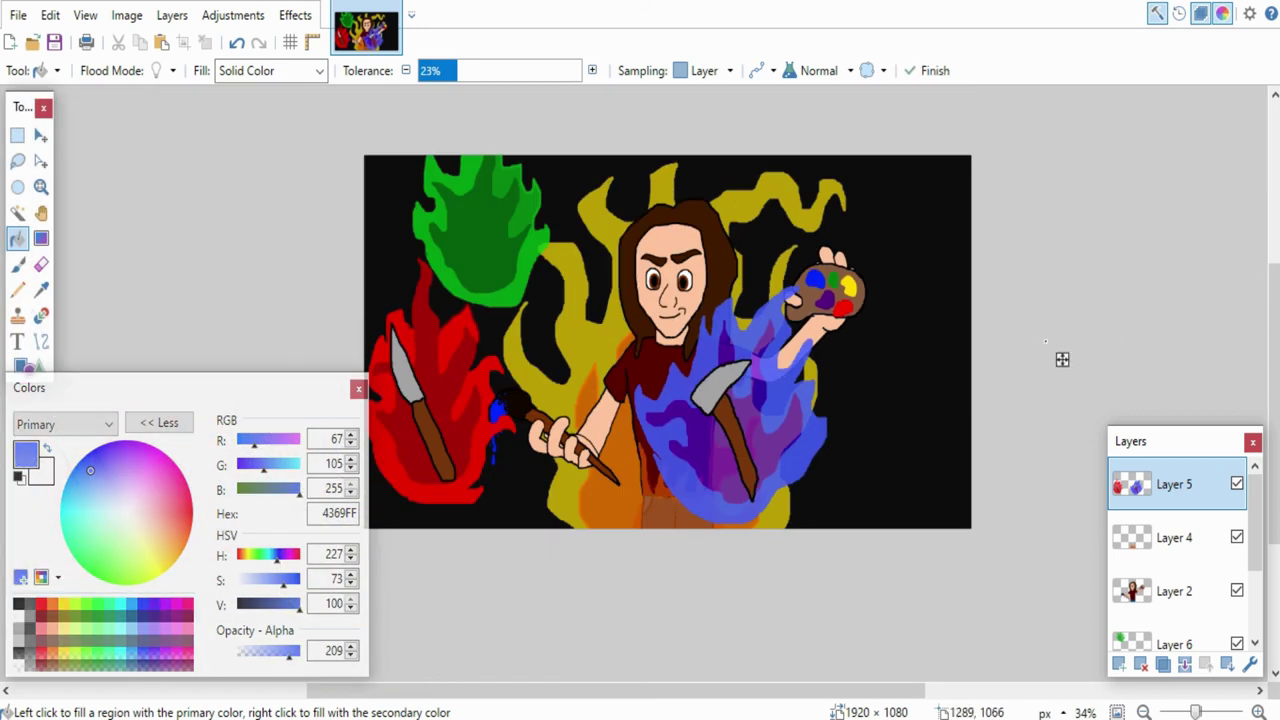
Step: Select the blue flame with its axe, move it off the painter into the dark area below the palette, and deselect
click(17, 135)
drag(591, 254, 890, 532)
click(41, 135)
mouse_move(781, 428)
mouse_down()
mouse_move(871, 433)
mouse_move(916, 414)
mouse_up()
key(ctrl+d)
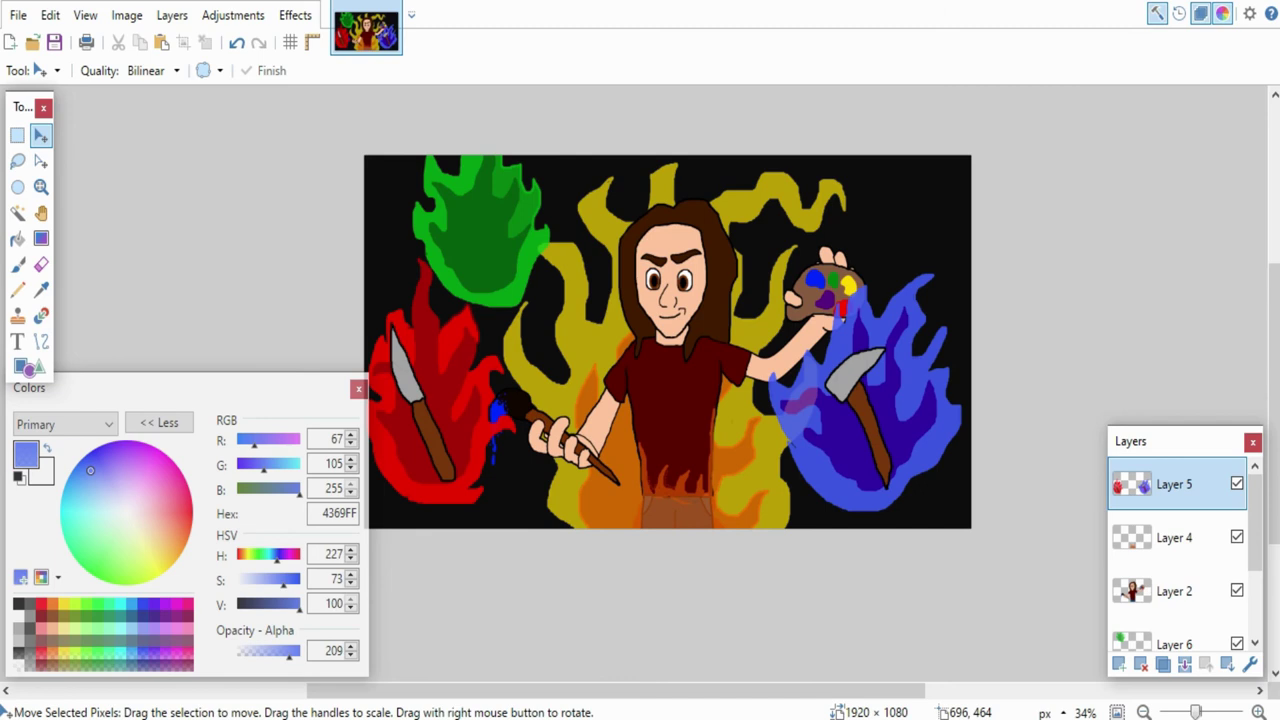
Step: Draw black outlines of a tilted sheet of paper and two pencils over the green flame on Layer 6
scroll(604, 315, up, 4)
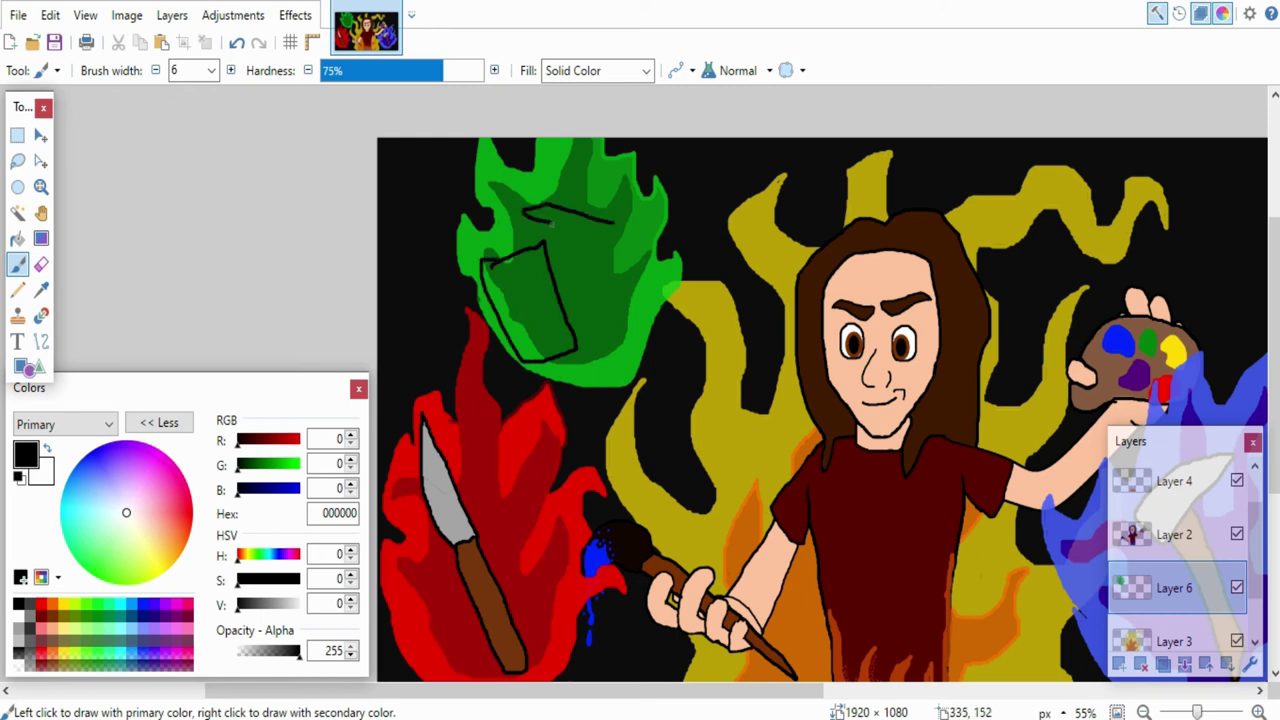
drag(591, 276, 622, 259)
scroll(543, 288, up, 4)
Step: Fill the sheet of paper white, repair its top outline, and mark off the tips of both pencils
key(f)
right_click(510, 318)
right_click(520, 374)
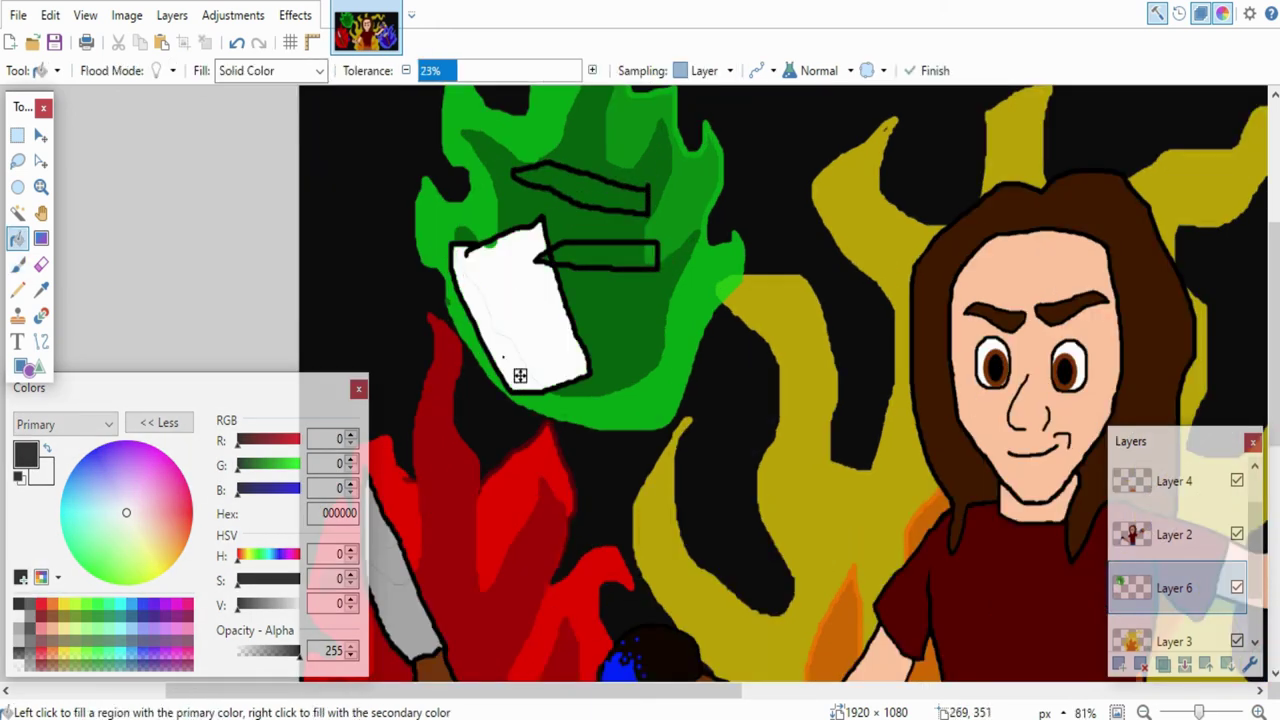
key(b)
drag(499, 241, 478, 249)
key(e)
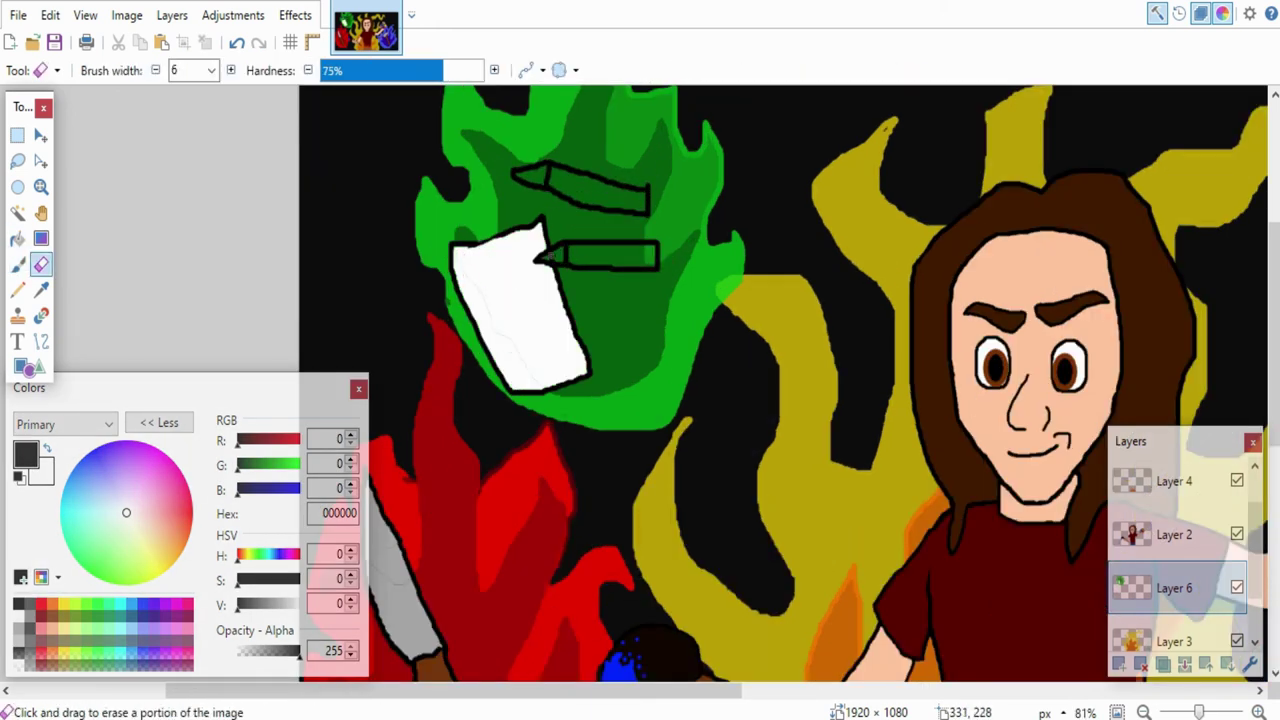
Step: Fill the lower pencil's body with orange and the sharpened tips of both pencils with light orange FF954F
click(172, 535)
key(f)
click(620, 262)
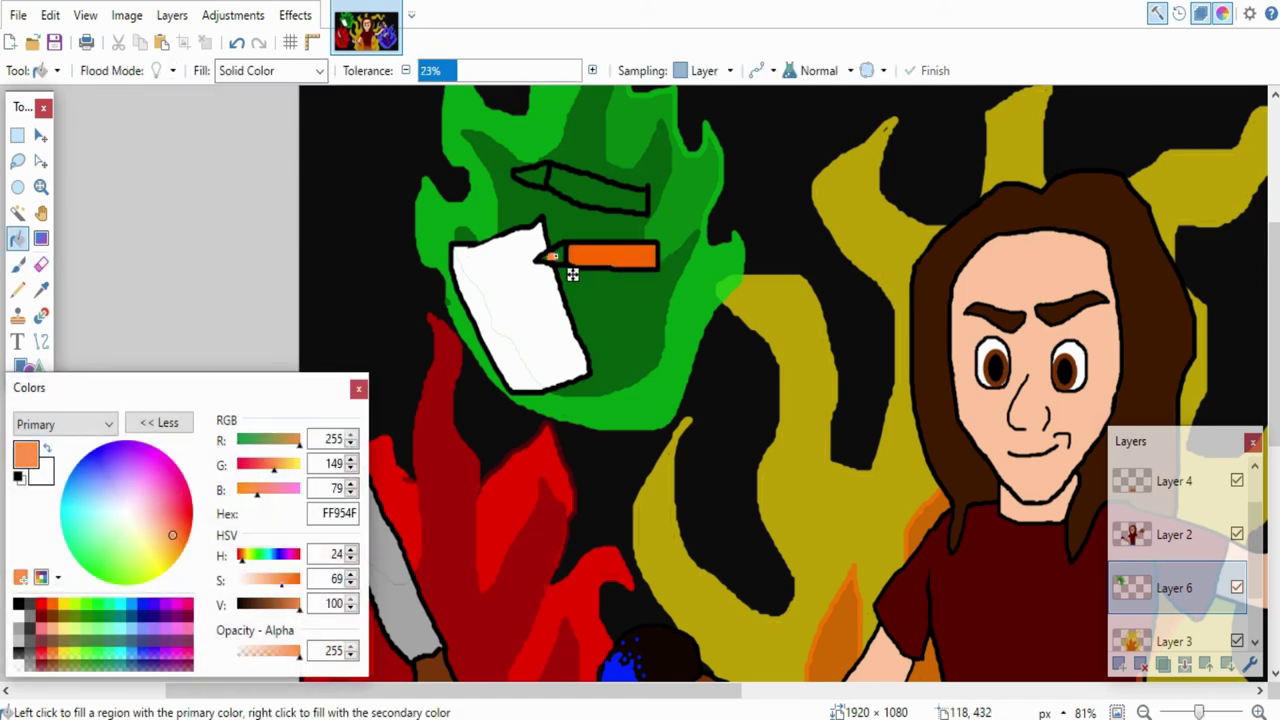
click(558, 256)
Step: Paint and fill a small fox head in orange FF6A00 on the sheet of paper
click(186, 541)
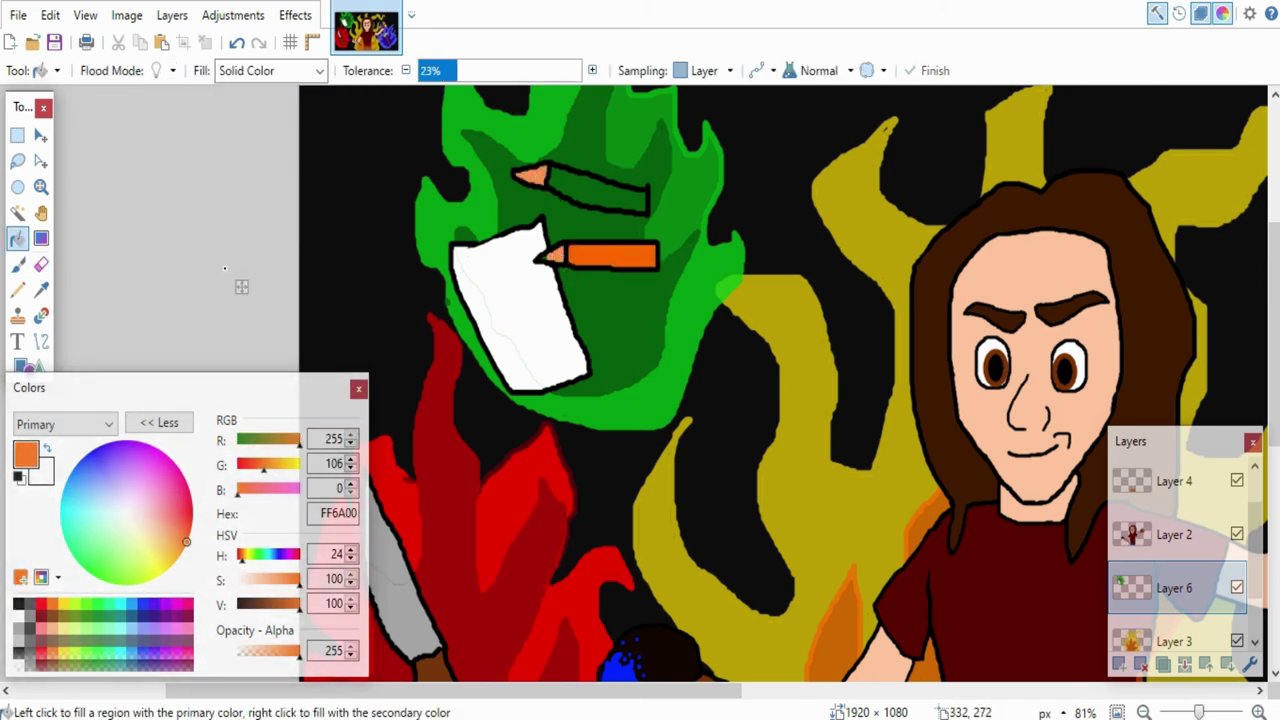
key(b)
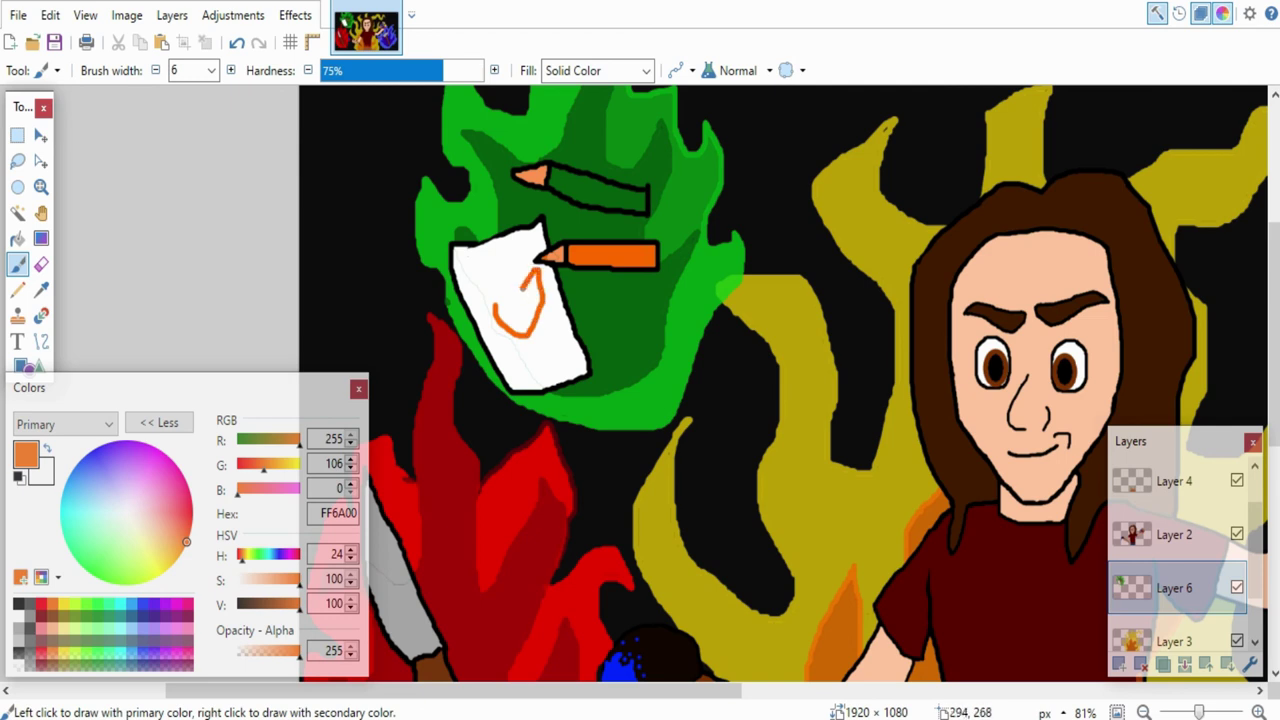
key(f)
scroll(524, 313, up, 1)
click(528, 313)
Step: Colour the upper pencil's body and point dark blue 21007F, and dot the fox's eyes and nose in the same colour
click(154, 616)
click(622, 178)
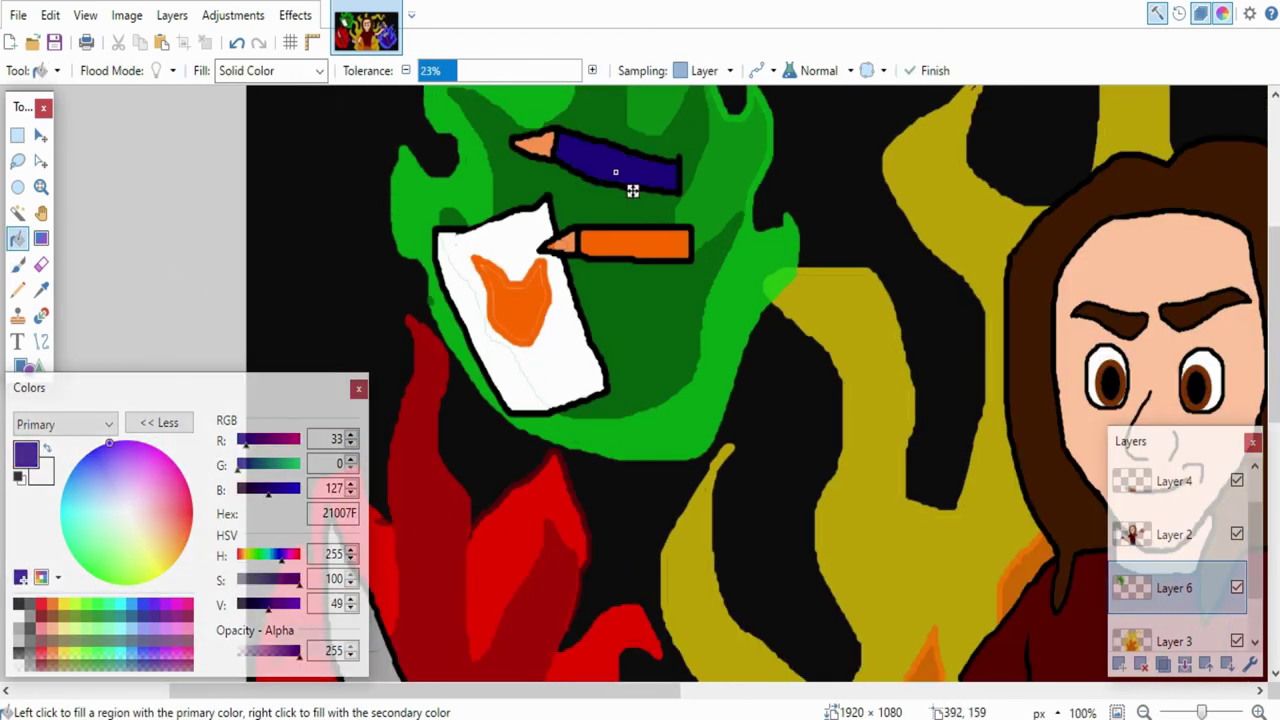
key(b)
drag(520, 142, 523, 143)
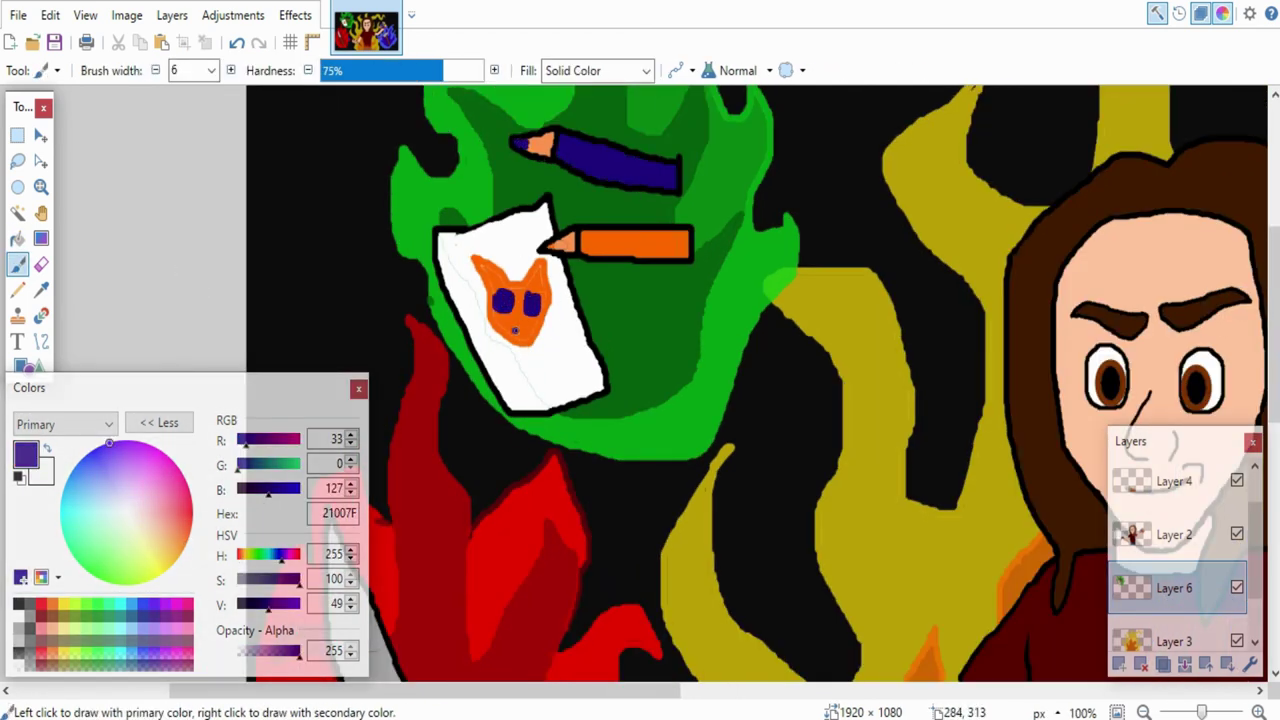
Step: On Layer 2, turn the painter's smile into an open grin filled white, with black tooth lines at brush width 3
scroll(516, 332, down, 5)
scroll(684, 320, up, 9)
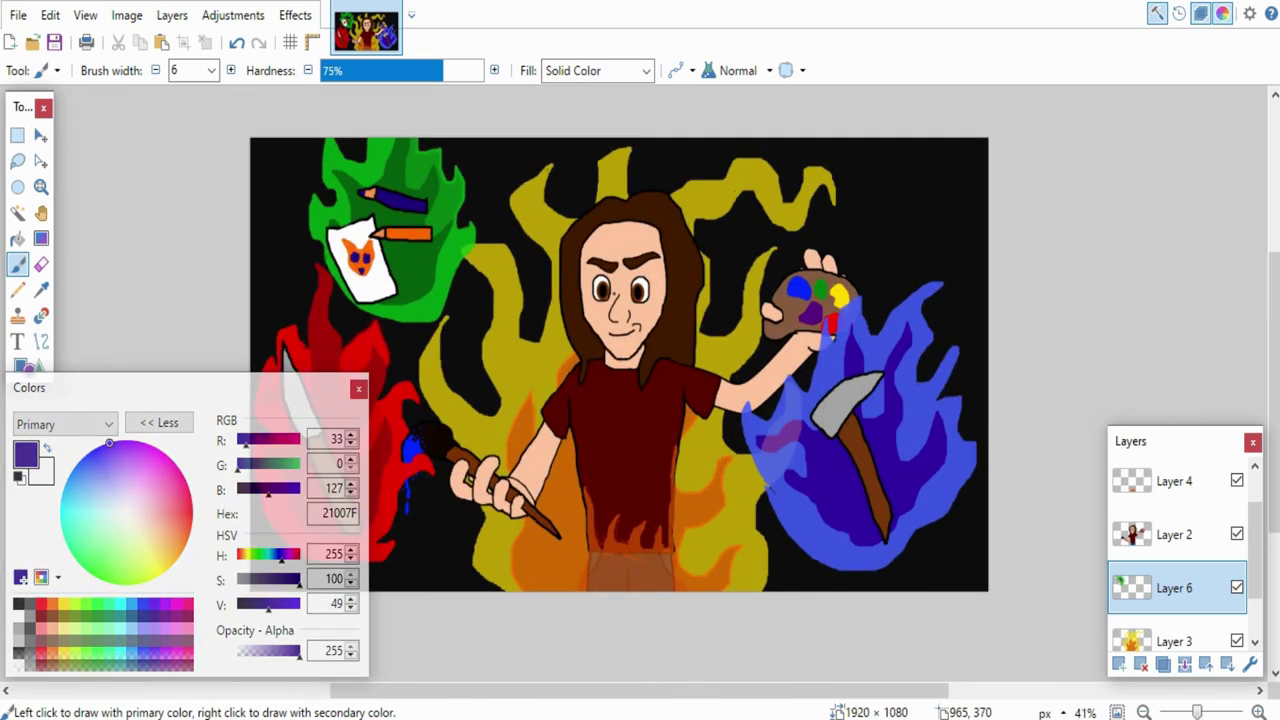
click(1174, 535)
right_click(683, 277)
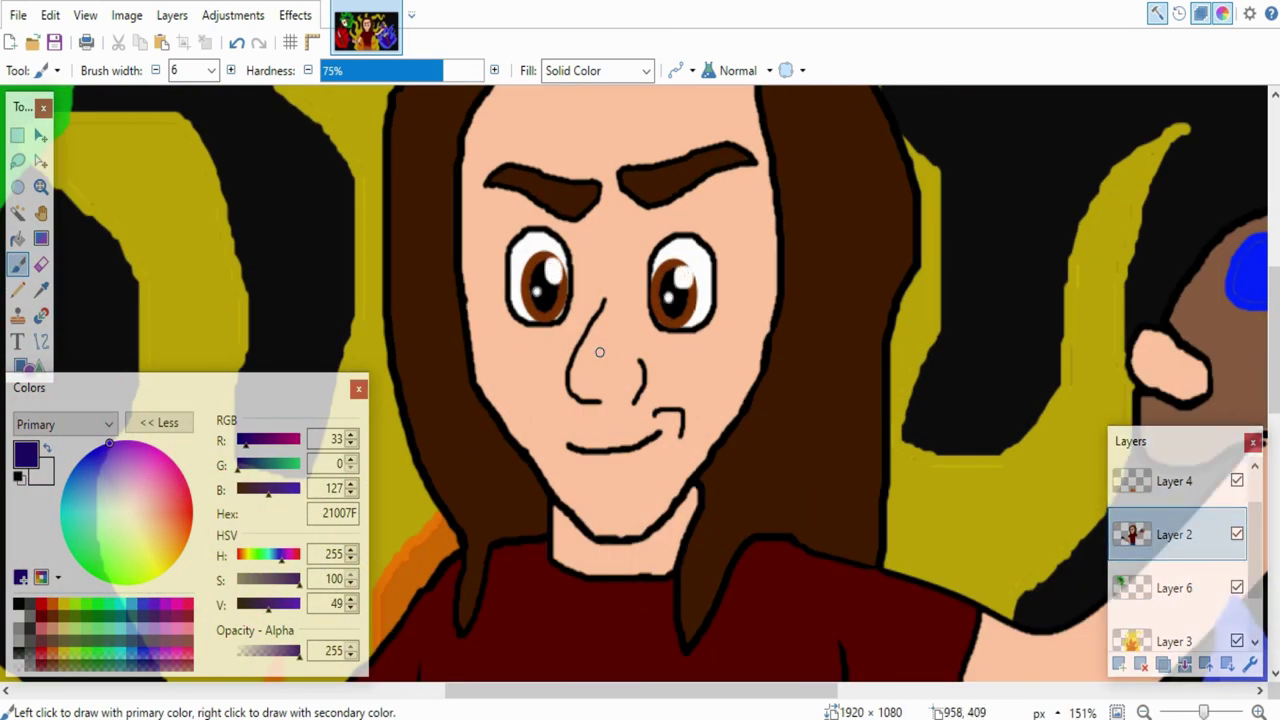
key(bracketleft)
key(bracketleft)
key(d)
key(f)
right_click(605, 466)
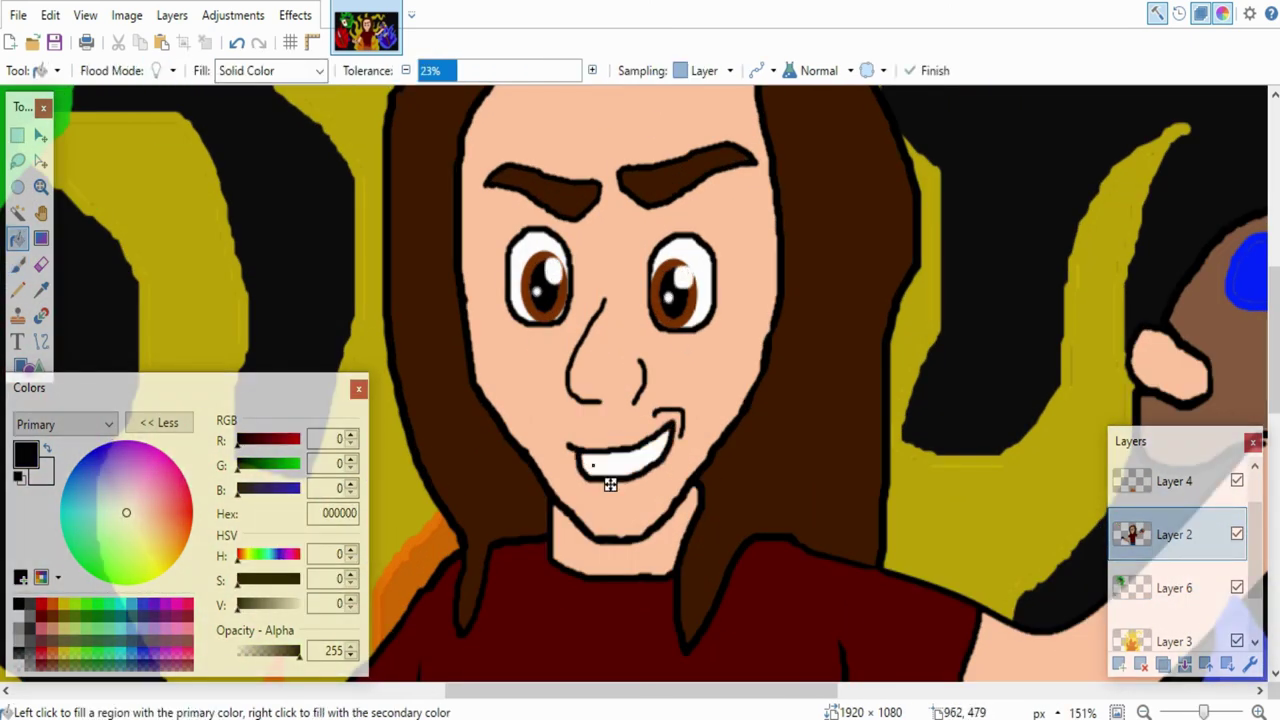
key(b)
key(bracketleft)
scroll(621, 420, down, 8)
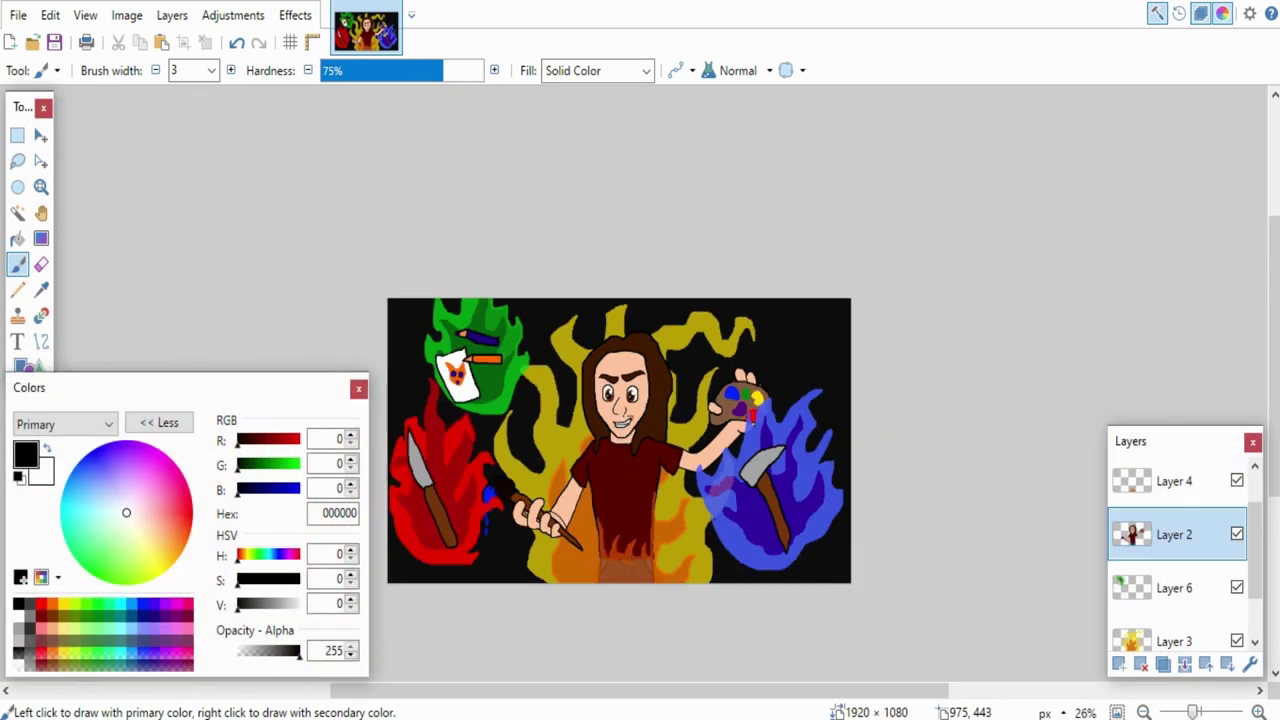
Step: Sample 0F0F0F from the Background layer and apply a radial gradient from that colour to a white glow at the figure's base
scroll(621, 420, up, 1)
drag(658, 691, 603, 691)
drag(1255, 546, 1255, 590)
click(1186, 625)
key(k)
click(862, 471)
click(41, 239)
click(152, 70)
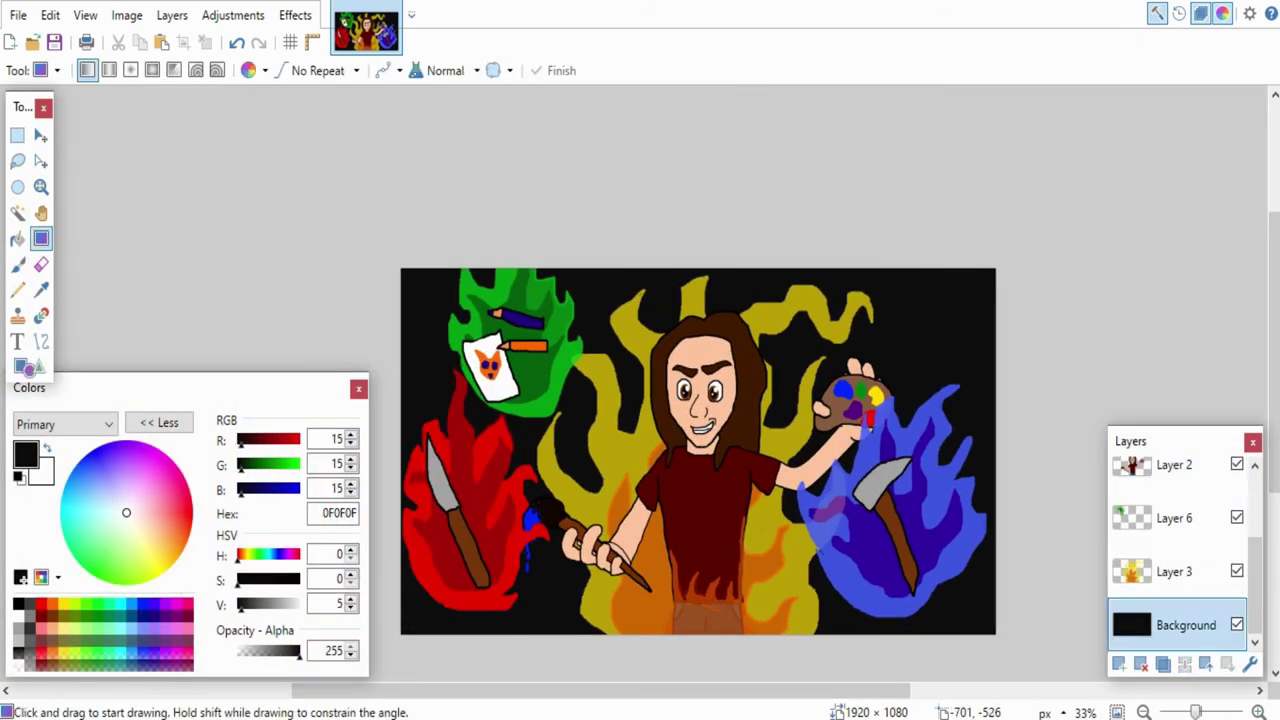
drag(686, 495, 328, 399)
key(ctrl+z)
mouse_move(680, 526)
mouse_down()
mouse_move(502, 420)
mouse_move(688, 603)
mouse_up()
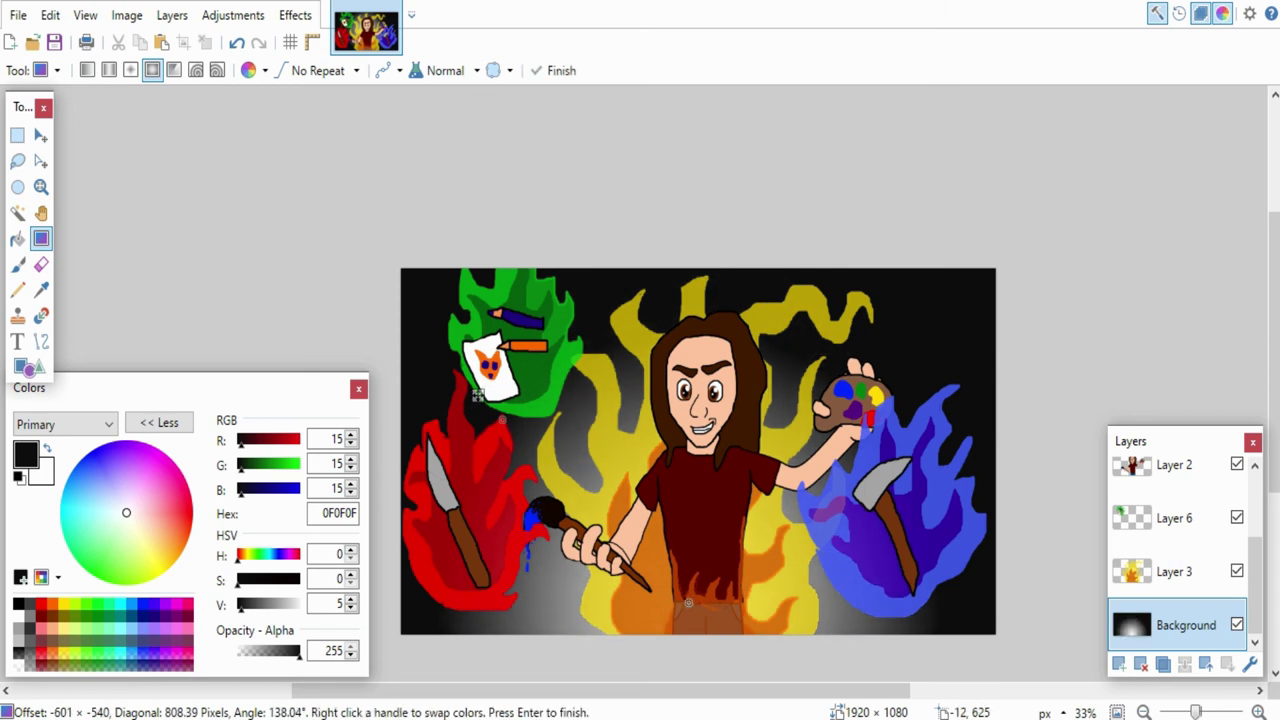
Step: Set the gradient's secondary colour to pale yellow FCFF68 and shift the radial glow to the bottom edge beneath the painter
click(44, 474)
drag(136, 554, 148, 556)
drag(688, 603, 710, 634)
drag(478, 395, 523, 426)
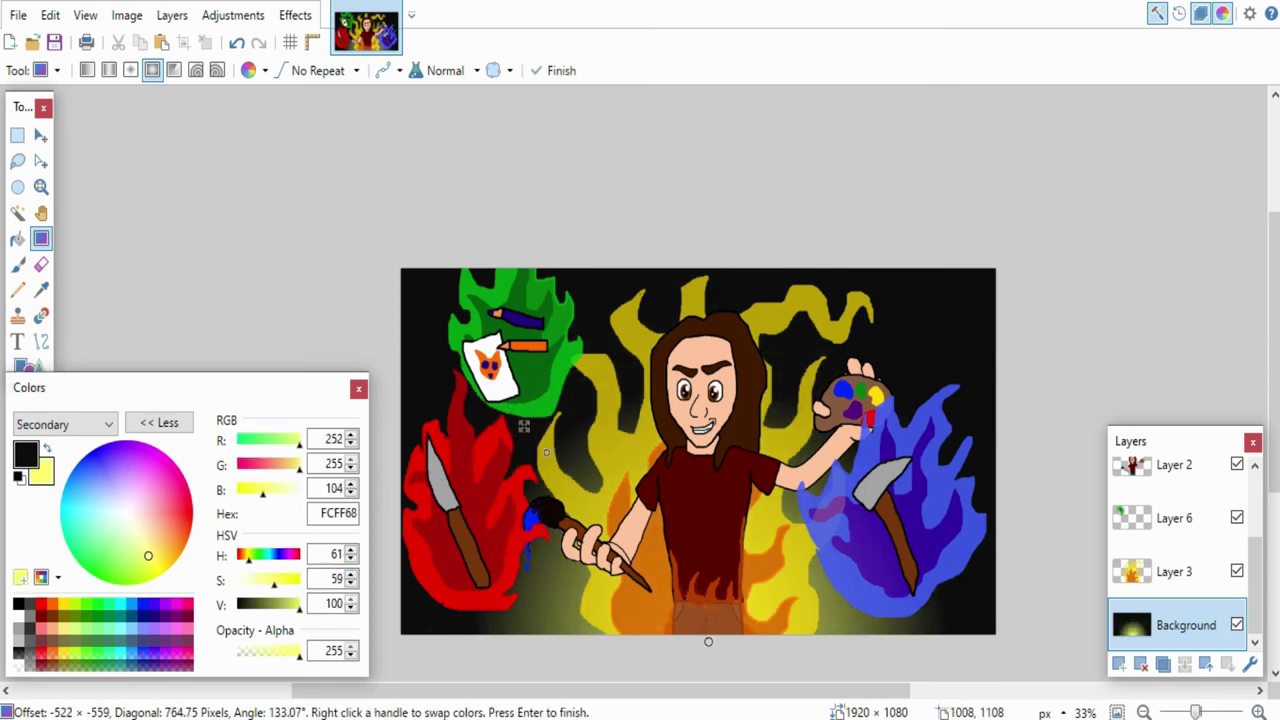
click(281, 227)
key(ctrl+z)
Step: Sample green 007F0E from the flame on Layer 6 as the primary colour and set the secondary colour's opacity to 0
click(1174, 518)
click(41, 290)
scroll(557, 306, up, 2)
click(522, 391)
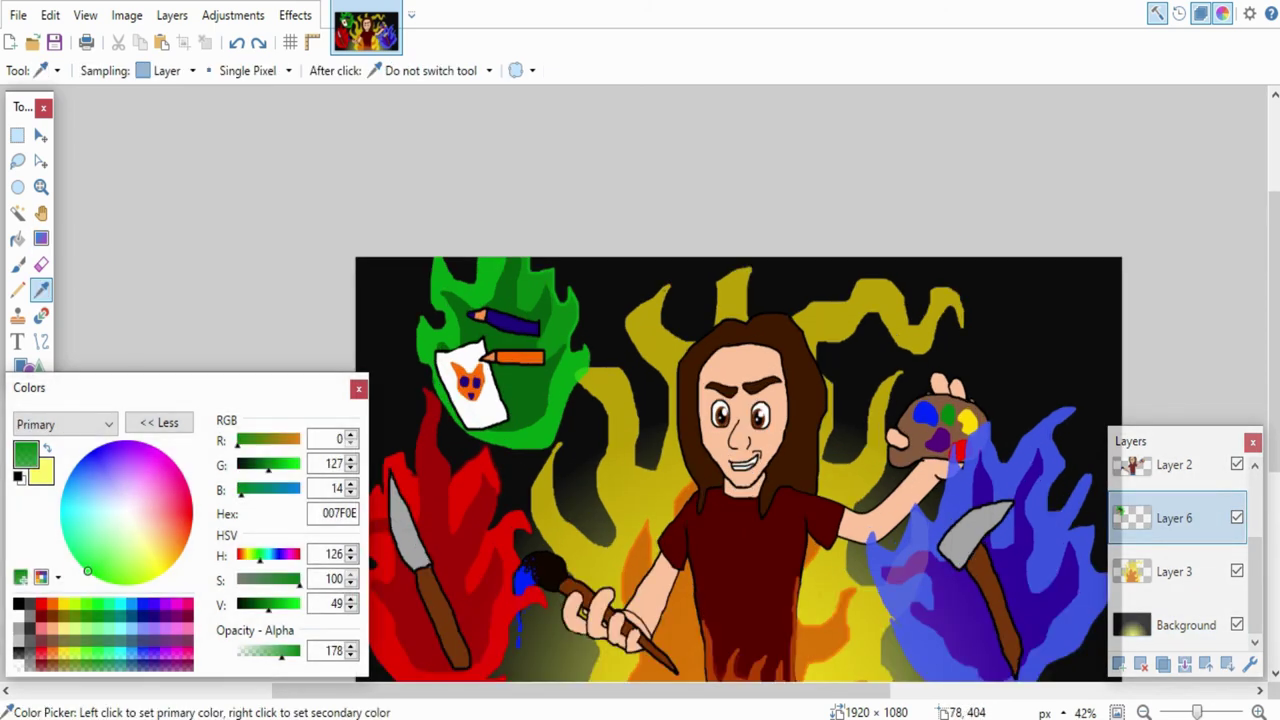
click(44, 474)
click(238, 651)
Step: Try a radial gradient from the sampled green to transparent over the green flame on Layer 6, and undo it
scroll(555, 348, down, 2)
scroll(557, 348, up, 1)
click(41, 239)
drag(498, 384, 382, 371)
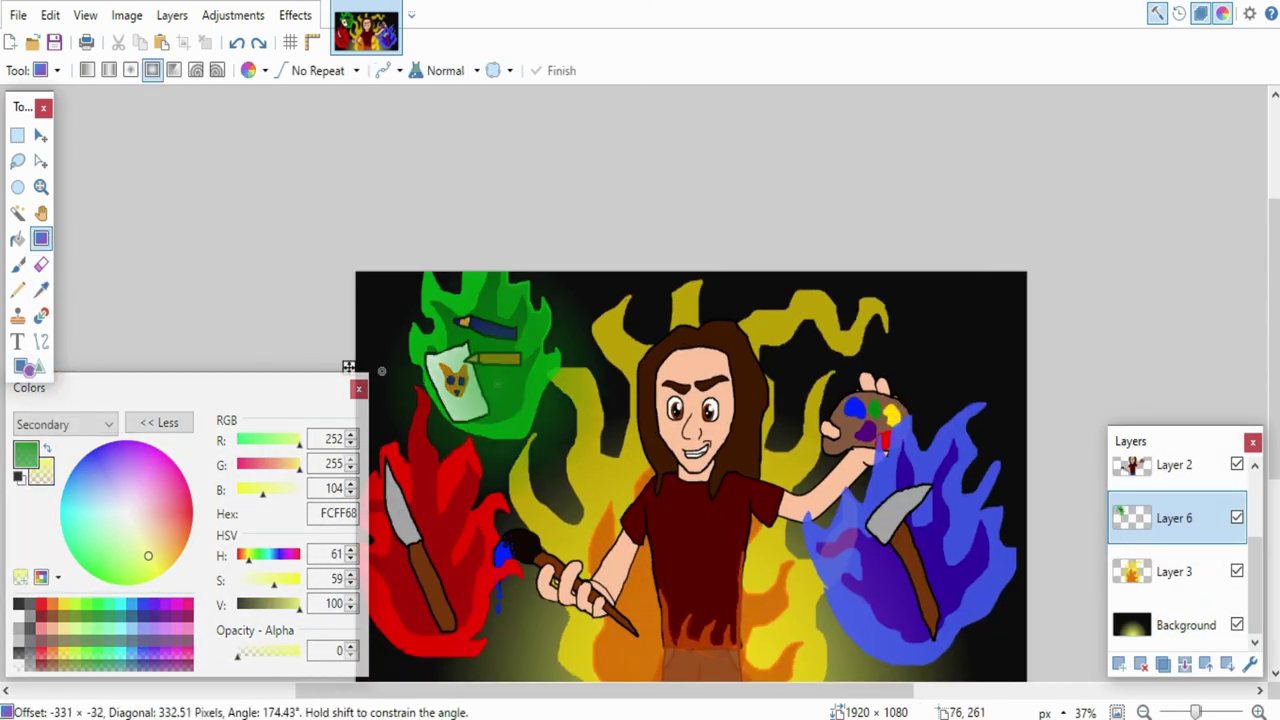
key(ctrl+z)
Step: Add a layer beneath Layer 6 and apply a radial glow from bright green 00FF19 to transparent behind the green flame
scroll(444, 364, down, 1)
click(1119, 664)
click(1228, 664)
drag(488, 370, 367, 437)
click(26, 454)
click(299, 604)
drag(488, 370, 472, 368)
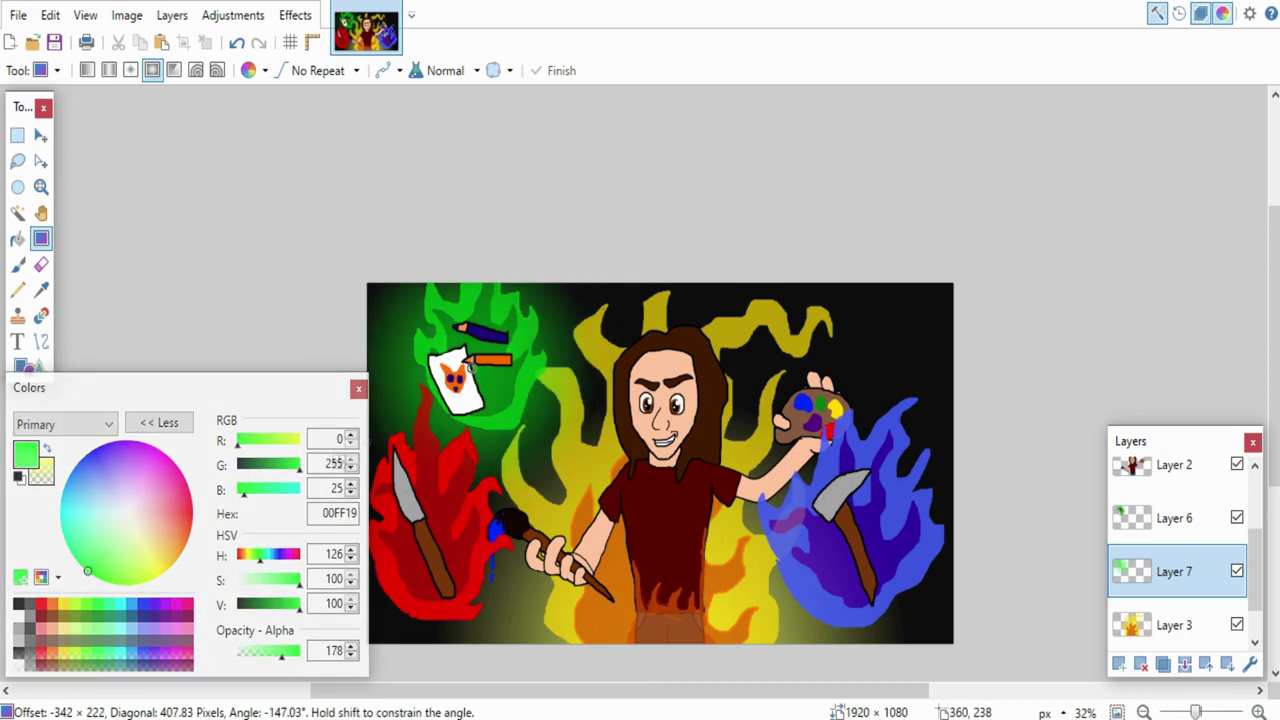
Step: Merge Layer 6 down into the green glow layer
click(1175, 518)
click(1185, 664)
scroll(1180, 548, up, 1)
drag(1255, 583, 1255, 515)
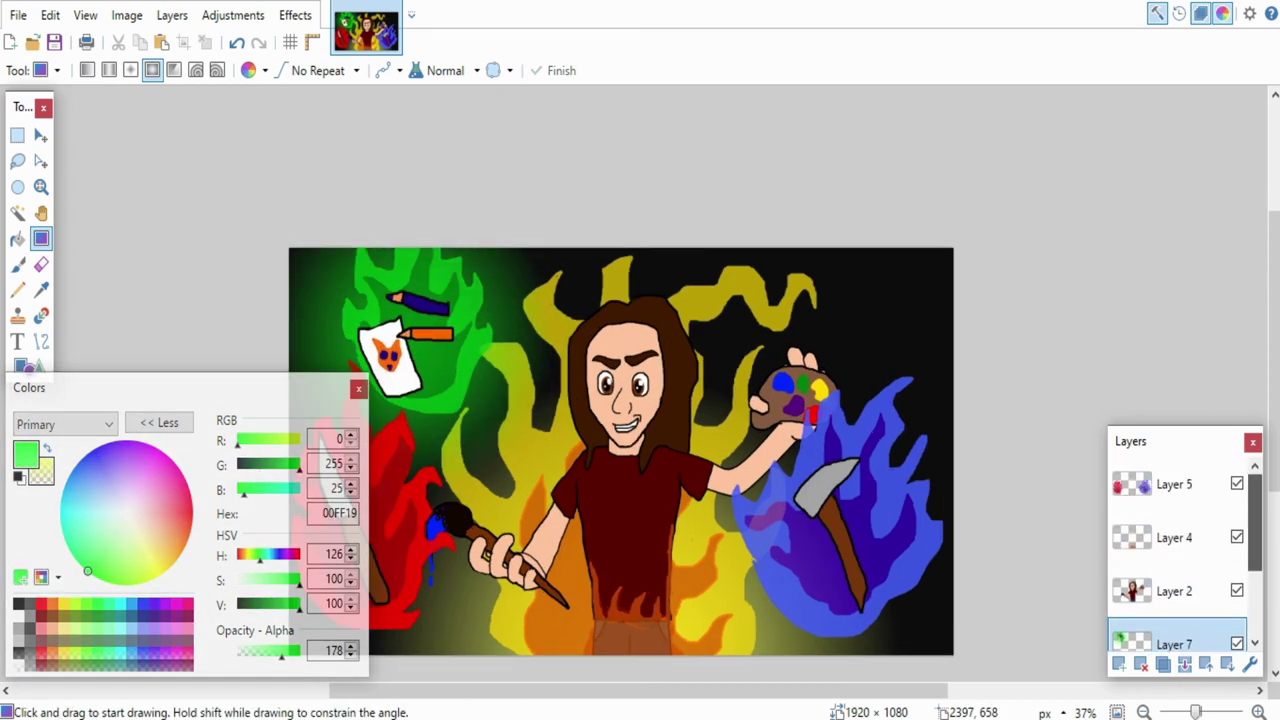
Step: Add a layer above Layer 4 and sample violet-blue 4800FF from the axe's flame on Layer 5
click(1175, 537)
click(1119, 664)
scroll(1084, 612, down, 2)
drag(1273, 312, 1273, 338)
scroll(1081, 562, up, 1)
click(1175, 484)
key(k)
click(843, 521)
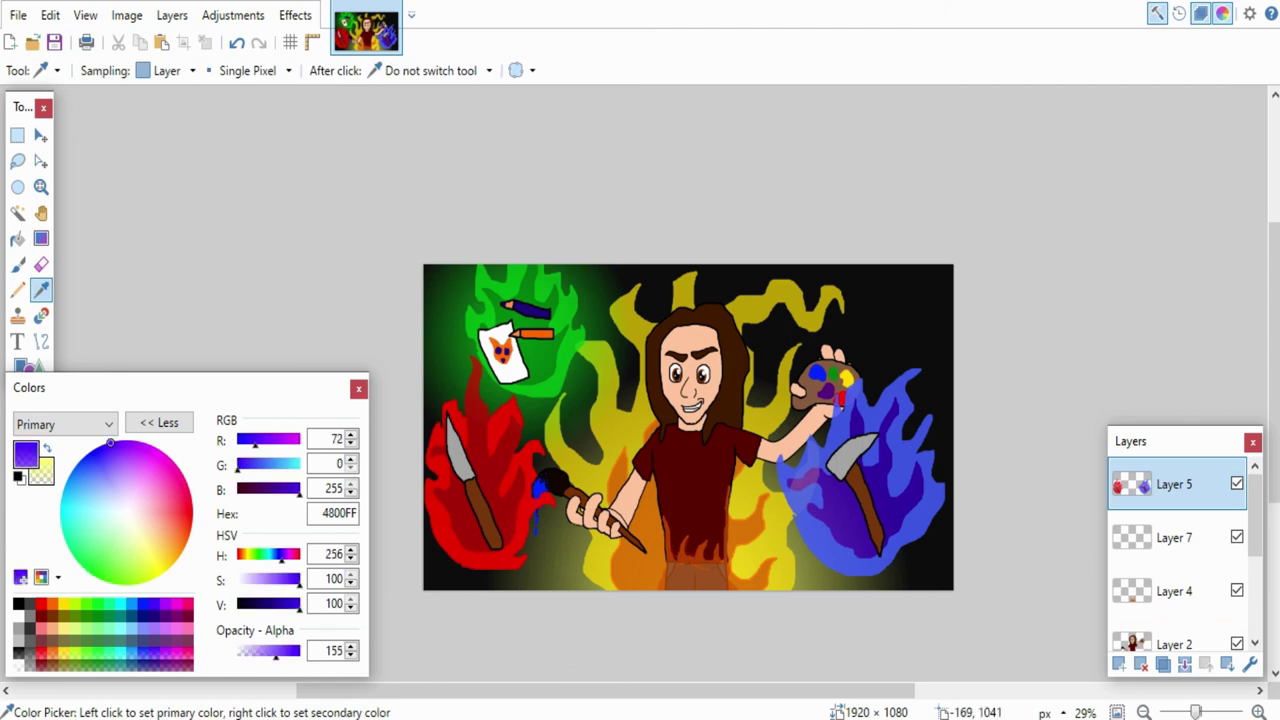
Step: On the new layer, apply a large radial glow from violet 8356FF to transparent, centred on the axe's flame
click(287, 604)
key(b)
key(alt+Page_Down)
key(g)
drag(862, 488, 741, 630)
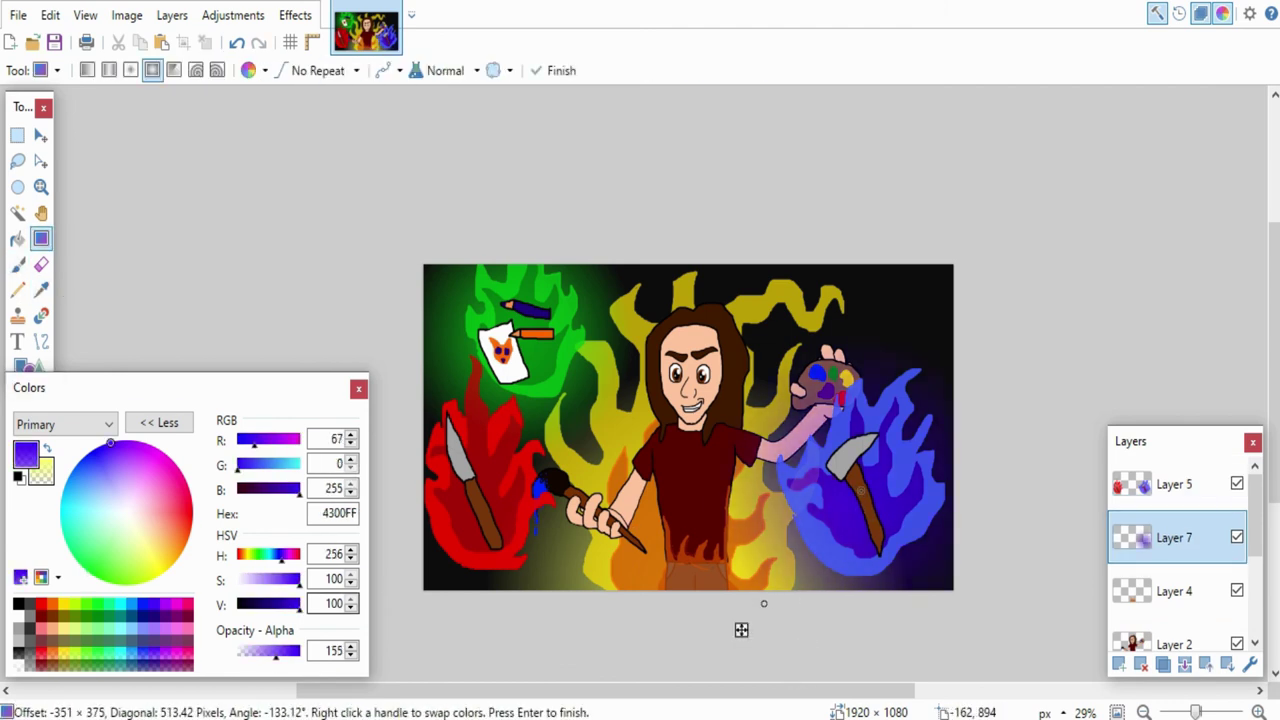
drag(286, 579, 279, 579)
drag(768, 605, 744, 621)
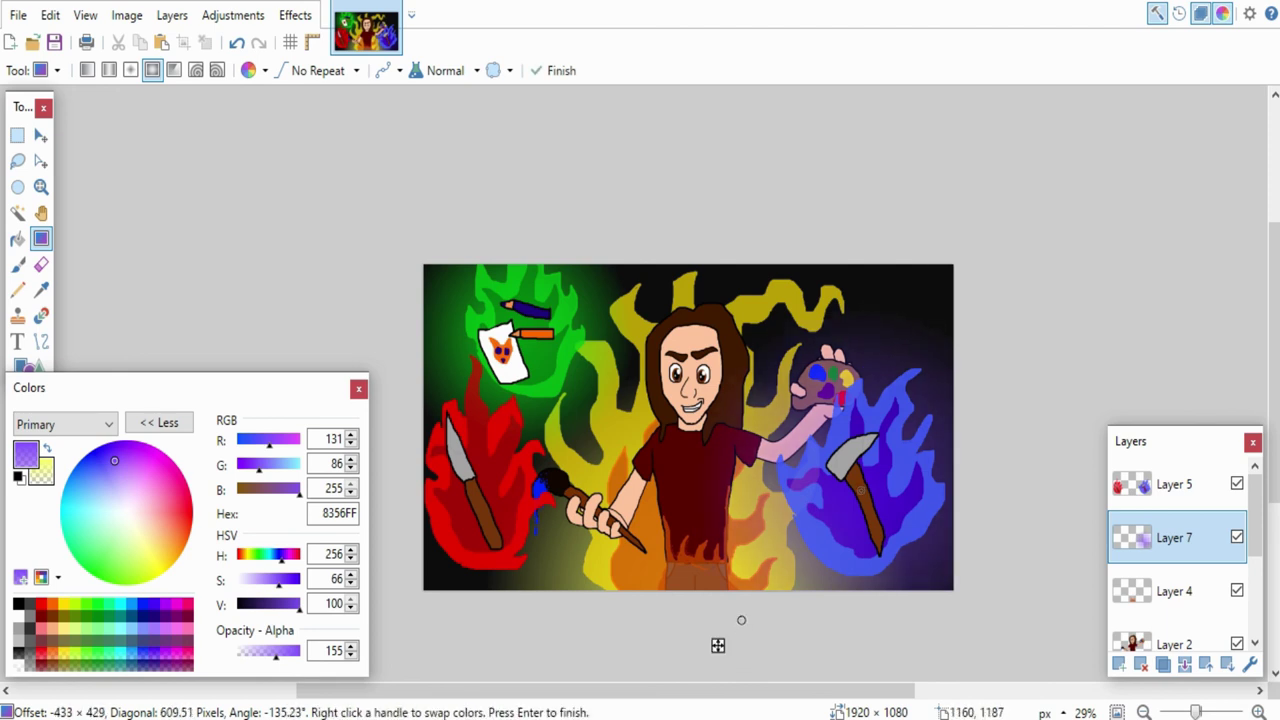
click(17, 239)
Step: Add a layer above the violet glow and sample red FF0000 from the knife's flame on Layer 5
click(1119, 664)
click(41, 290)
click(638, 546)
click(1174, 484)
click(517, 535)
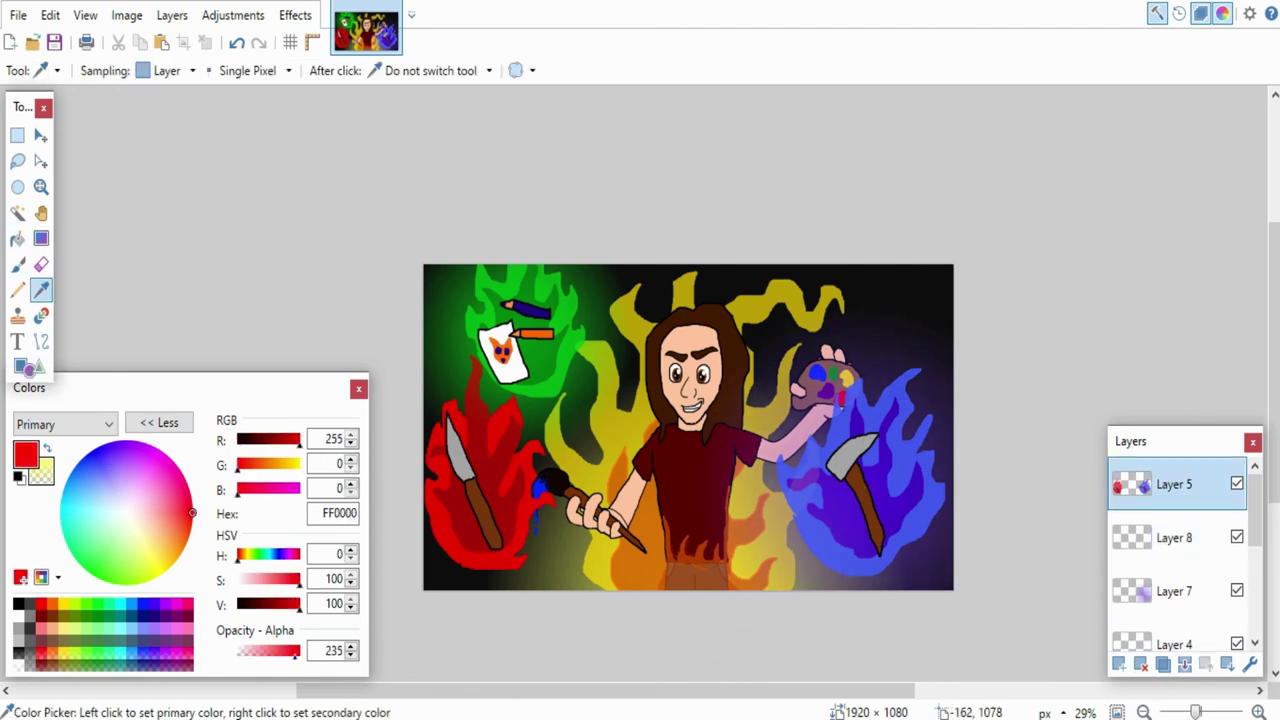
Step: Set the red's opacity to 132 and apply a radial glow on Layer 8 centred on the knife's flame
drag(298, 651, 270, 651)
click(1174, 538)
click(41, 239)
drag(482, 491, 600, 675)
drag(1274, 364, 1274, 392)
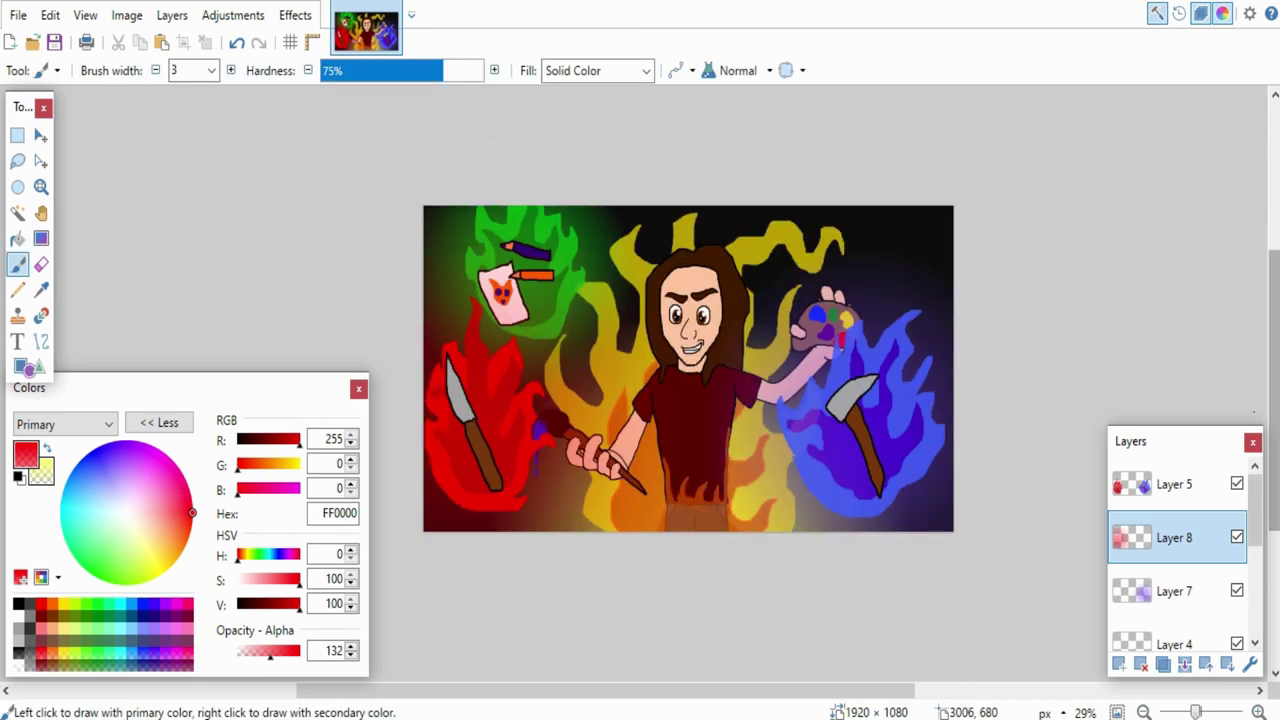
Step: Select the Background layer and choose yellow FFD800 as the primary colour
drag(1255, 512, 1255, 600)
click(1186, 625)
click(75, 604)
click(64, 604)
drag(298, 651, 237, 651)
Step: Apply a wide radial gradient from the yellow to transparent on the Background, centred at the painter's waist, with opacity 174
click(41, 239)
drag(676, 347, 1027, 424)
drag(676, 347, 782, 378)
drag(237, 651, 299, 651)
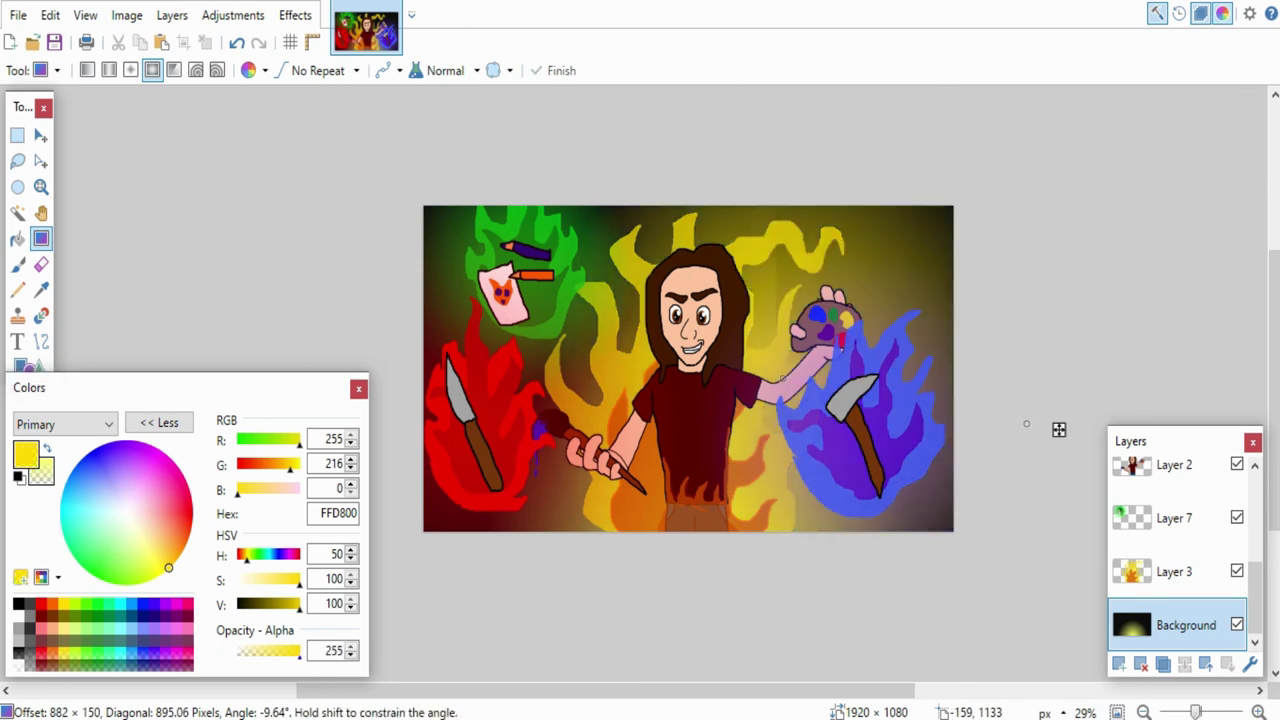
drag(782, 378, 696, 520)
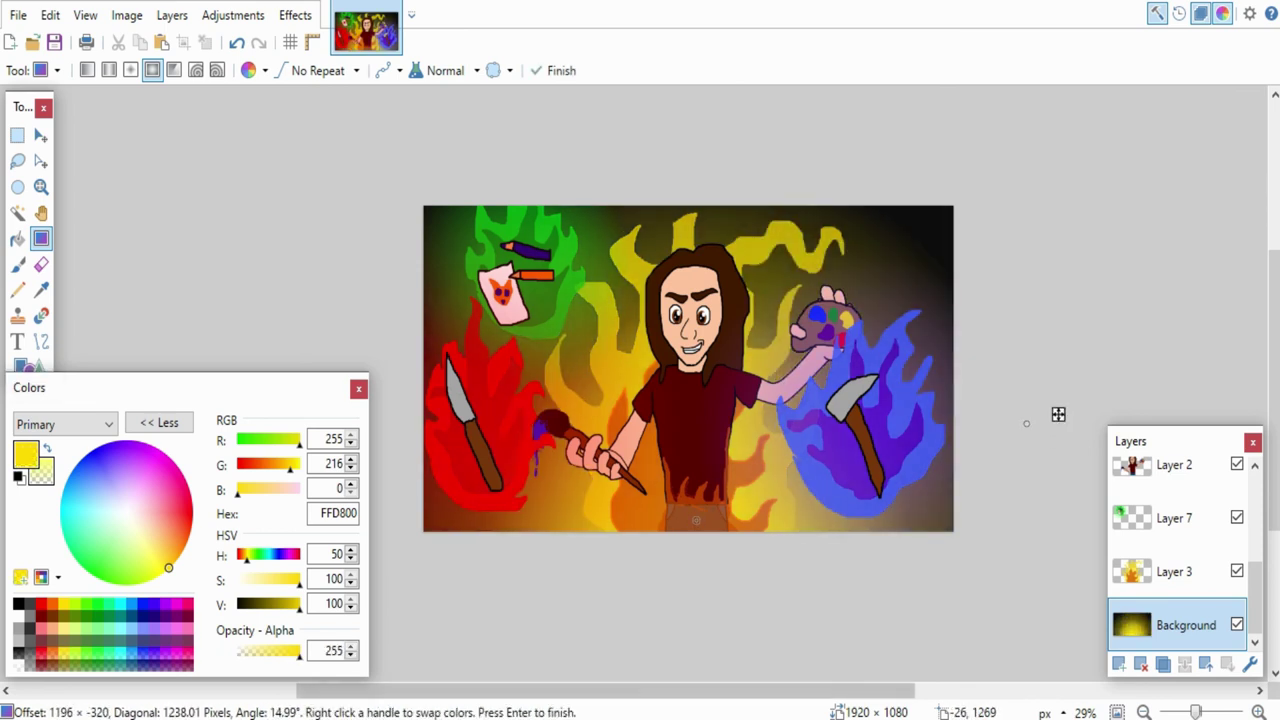
mouse_move(299, 651)
mouse_down()
mouse_move(268, 651)
mouse_move(280, 651)
mouse_up()
key(b)
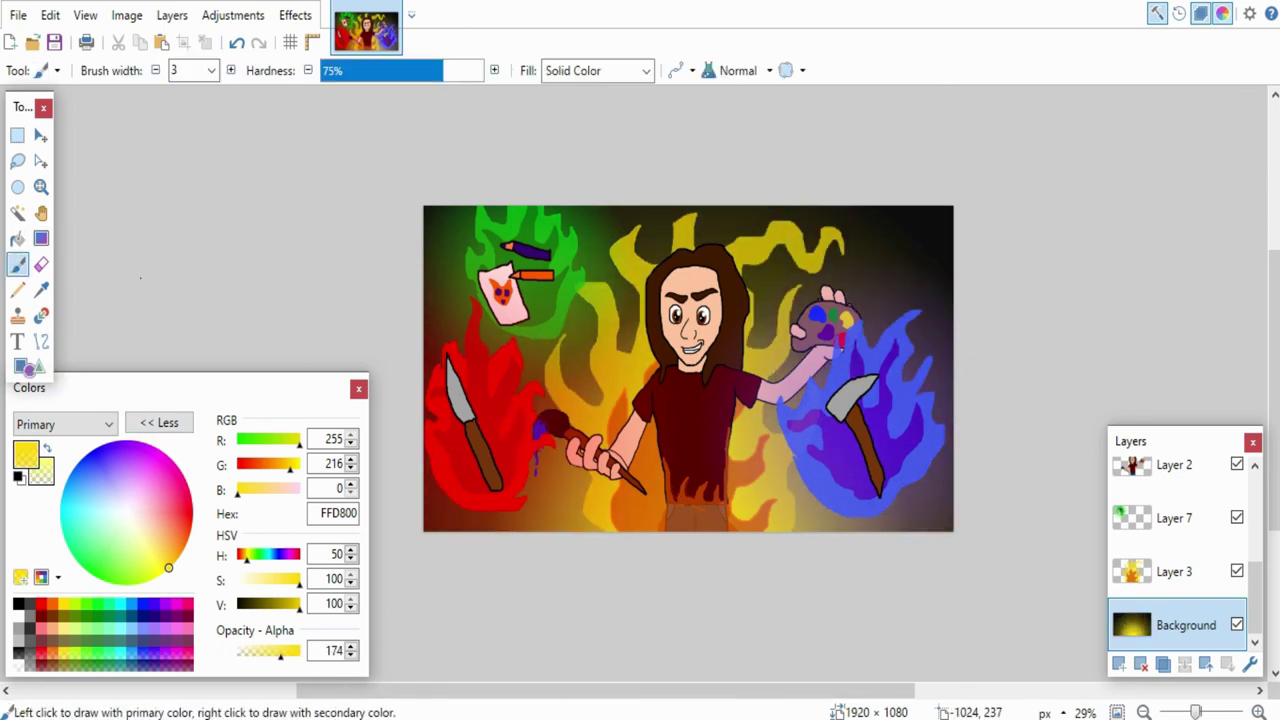
Step: Undo the last gradient change, shrink the yellow glow and move its centre up to the shirt's neckline
key(ctrl+z)
drag(1022, 414, 834, 498)
drag(690, 502, 706, 375)
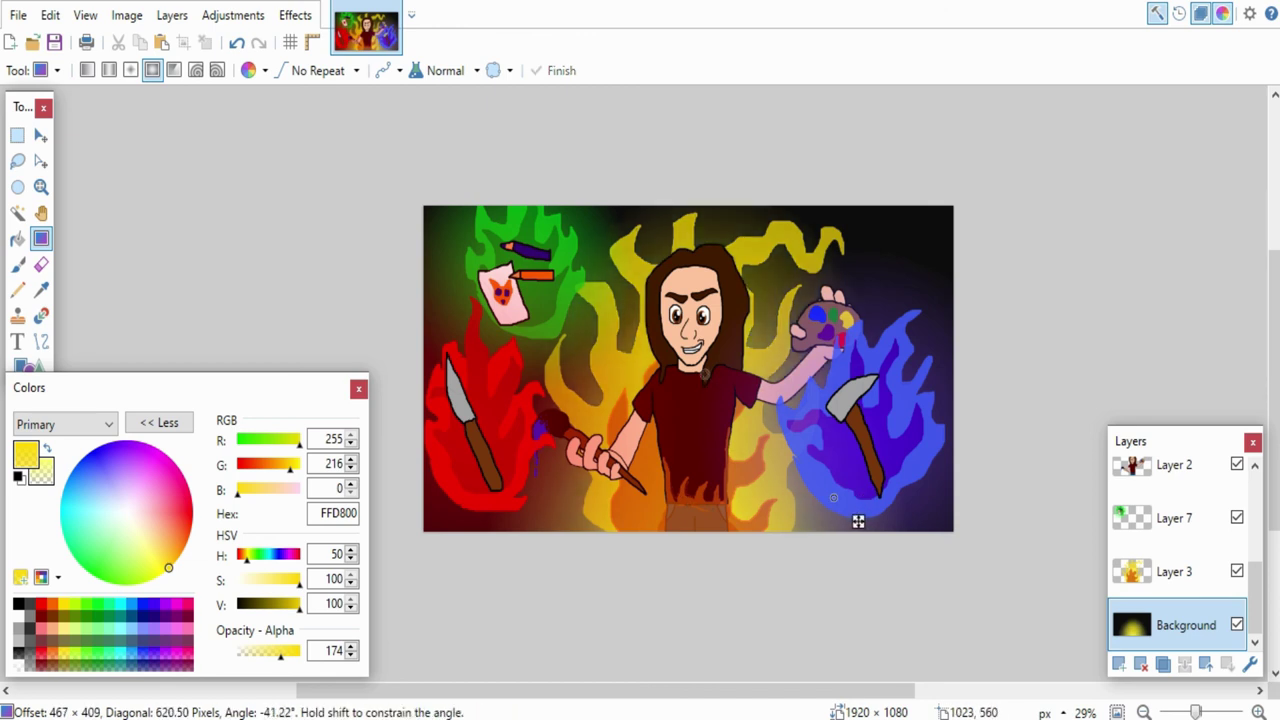
Step: On Layer 2, outline a hair strand in black beside the painter's eye and fill it with sampled brown 441B00
click(18, 264)
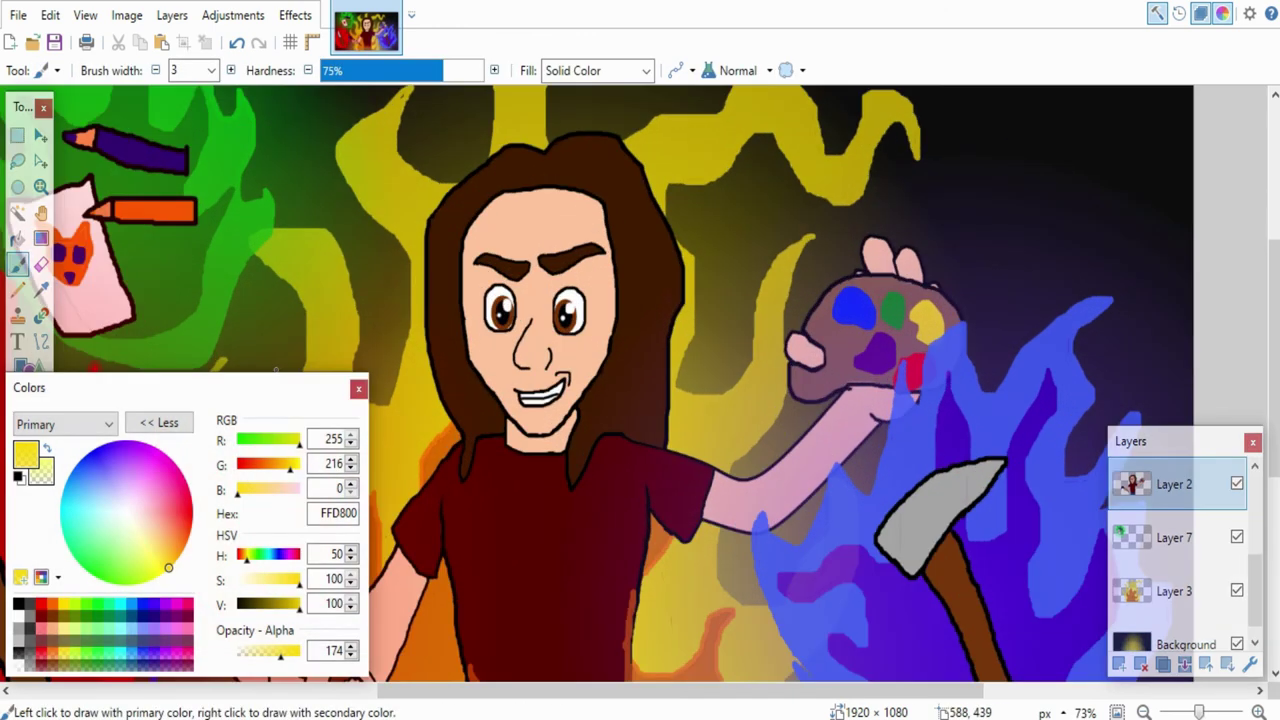
scroll(658, 250, up, 3)
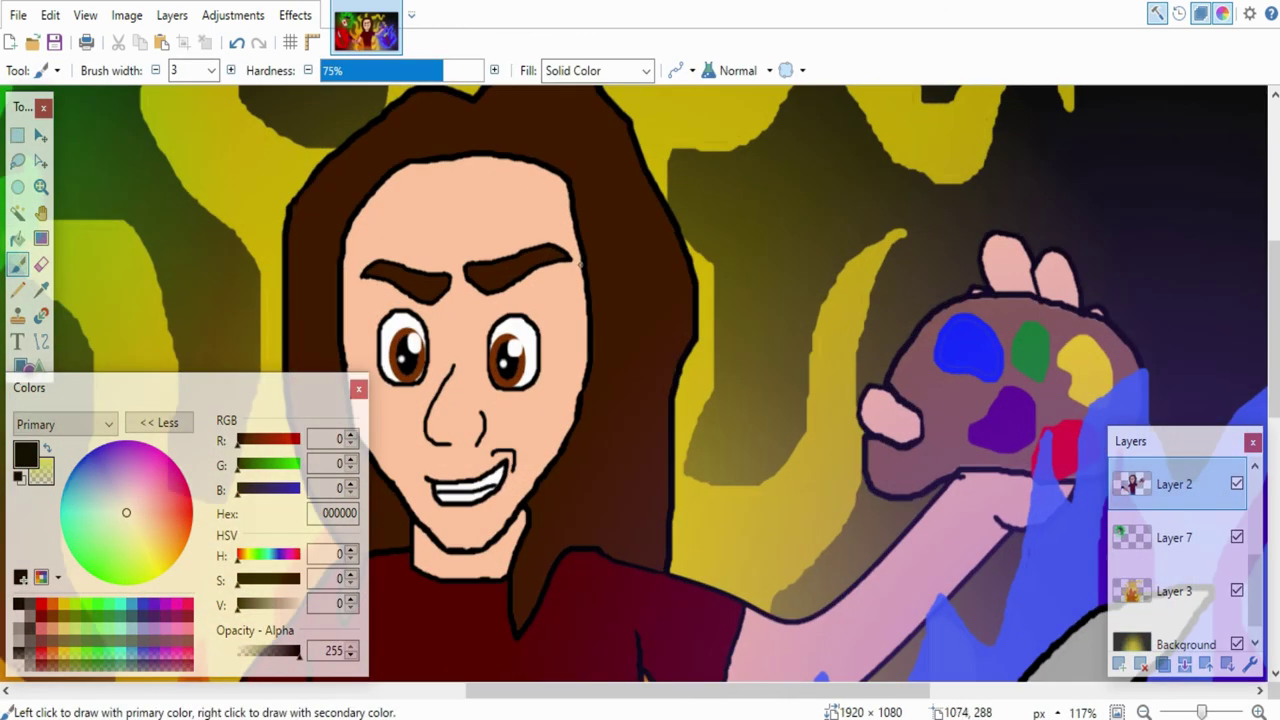
key(k)
right_click(589, 310)
key(f)
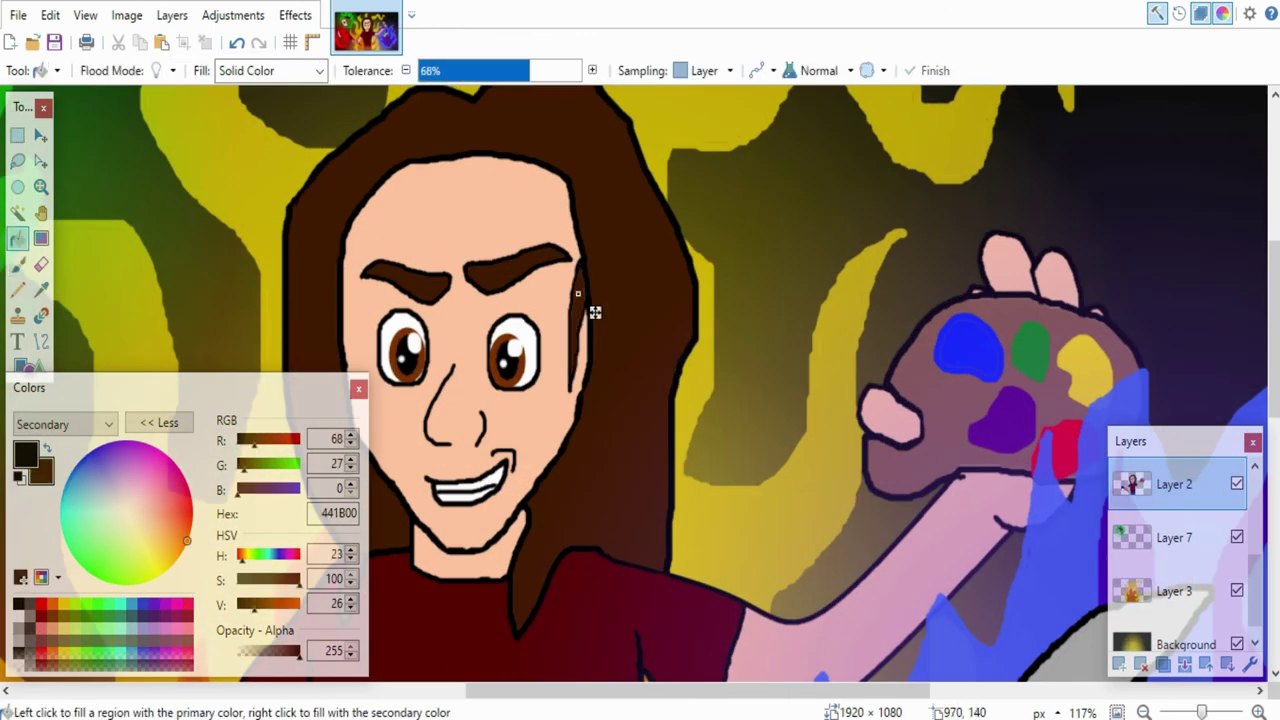
Step: Try a small black hair strand at the forehead's hairline and paint over it with skin tone FFC49E
key(b)
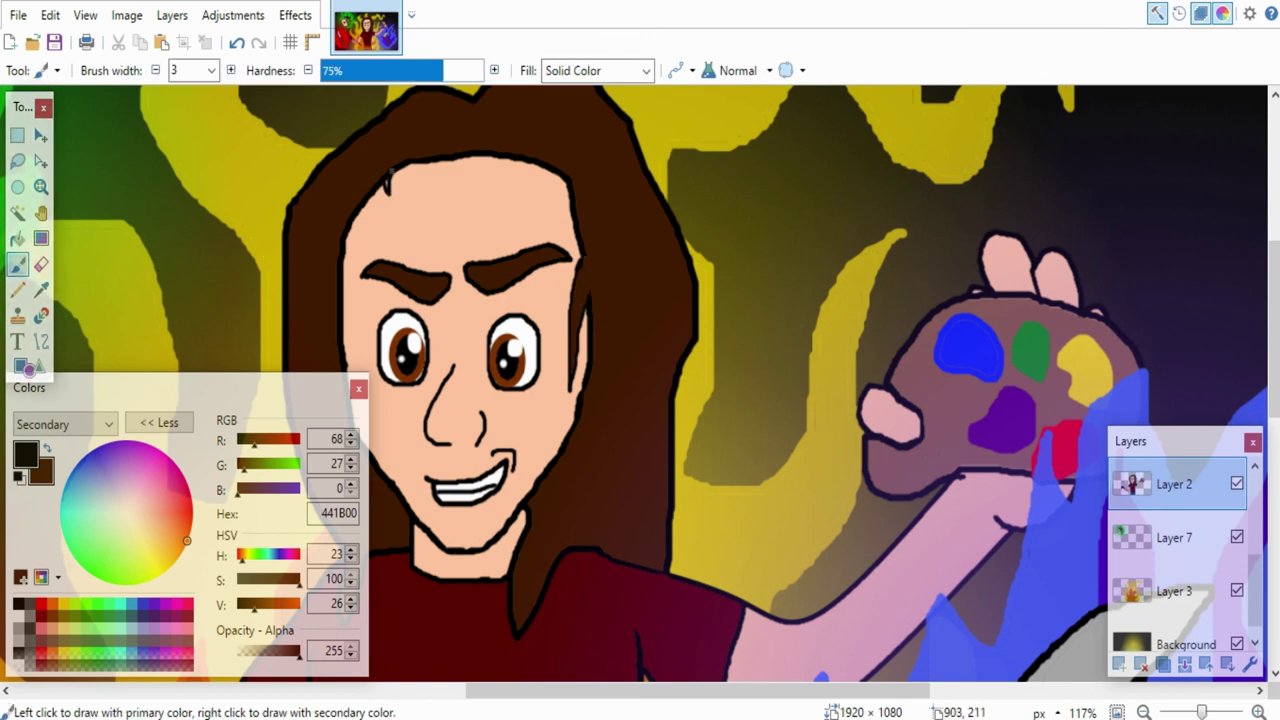
scroll(390, 172, down, 3)
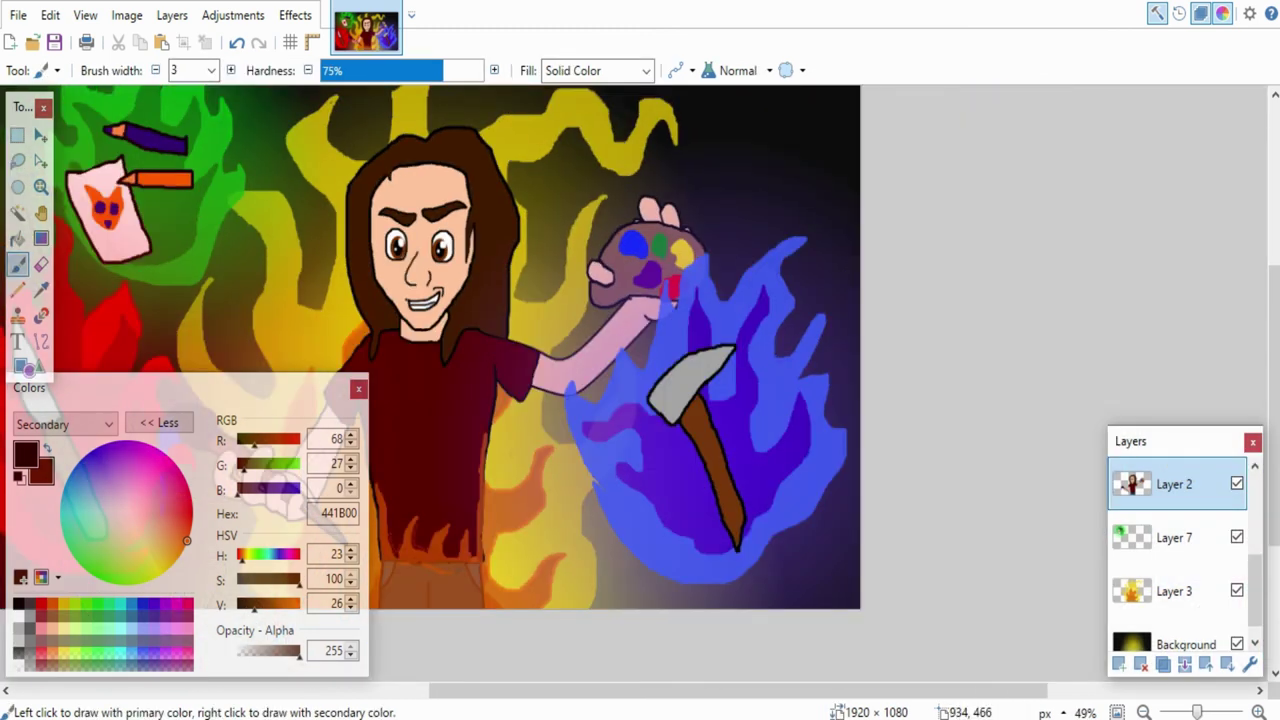
scroll(377, 307, up, 3)
scroll(389, 318, down, 4)
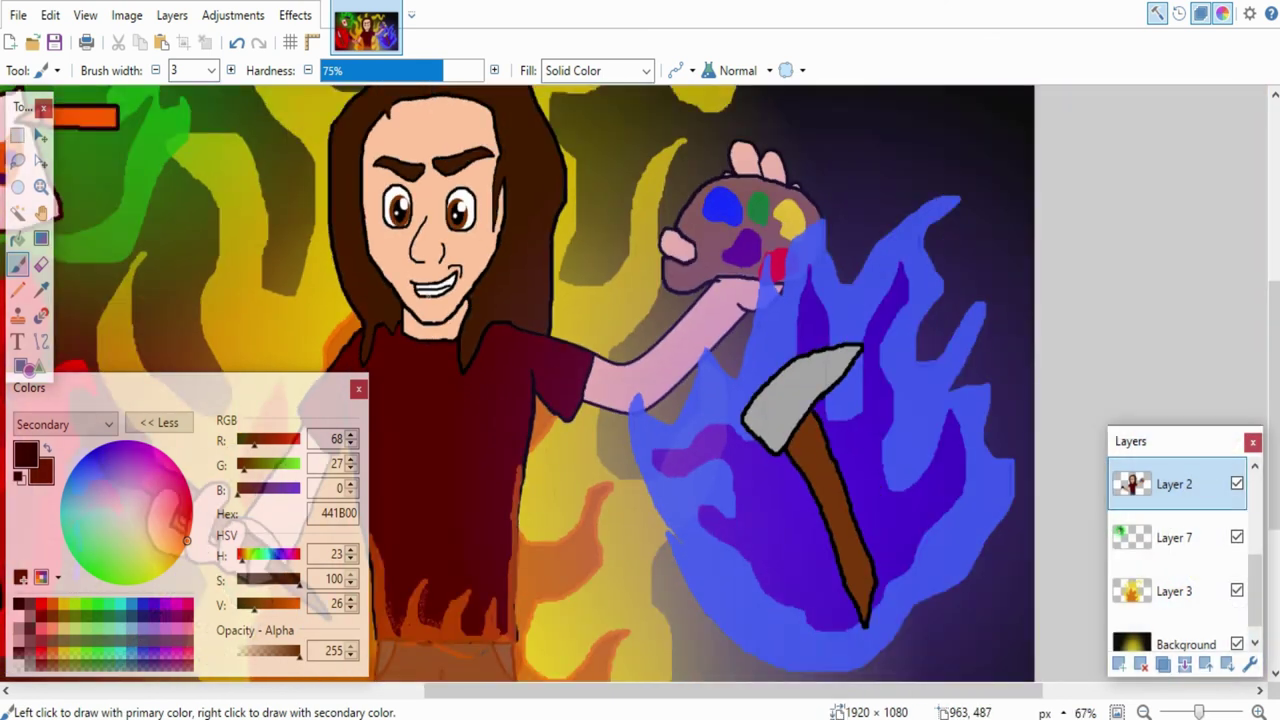
scroll(645, 193, up, 3)
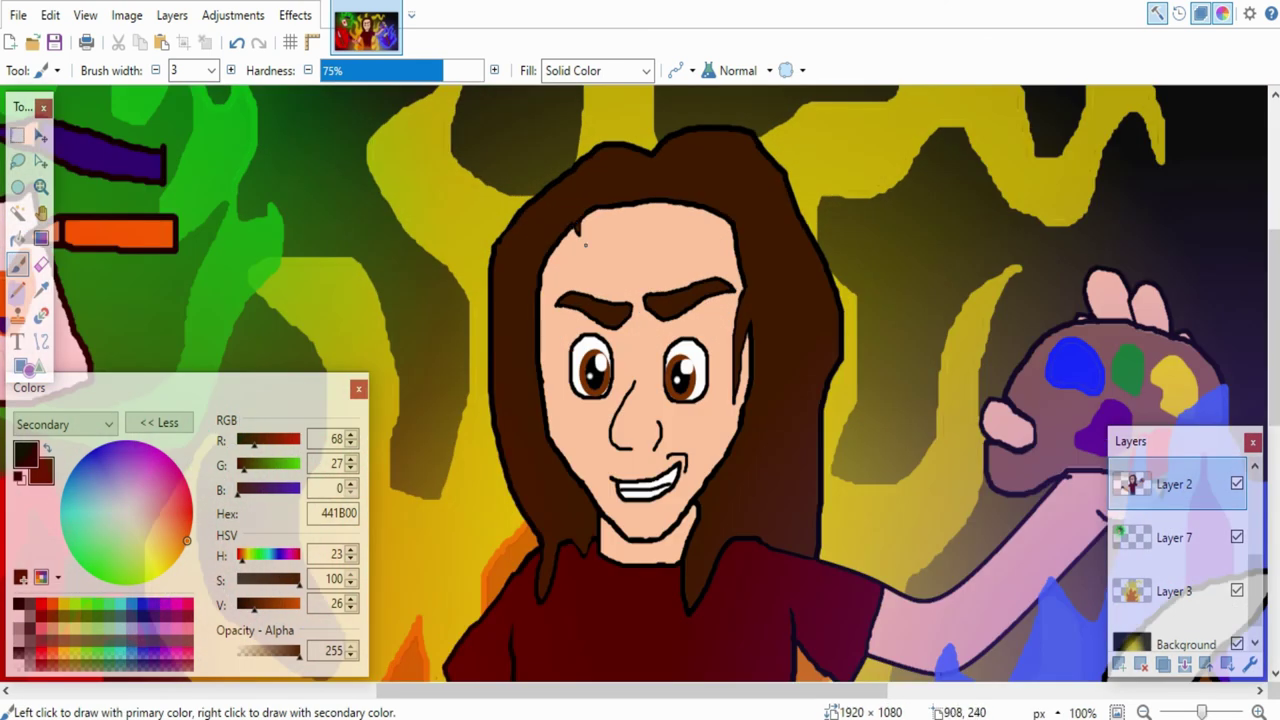
ctrl+click(594, 255)
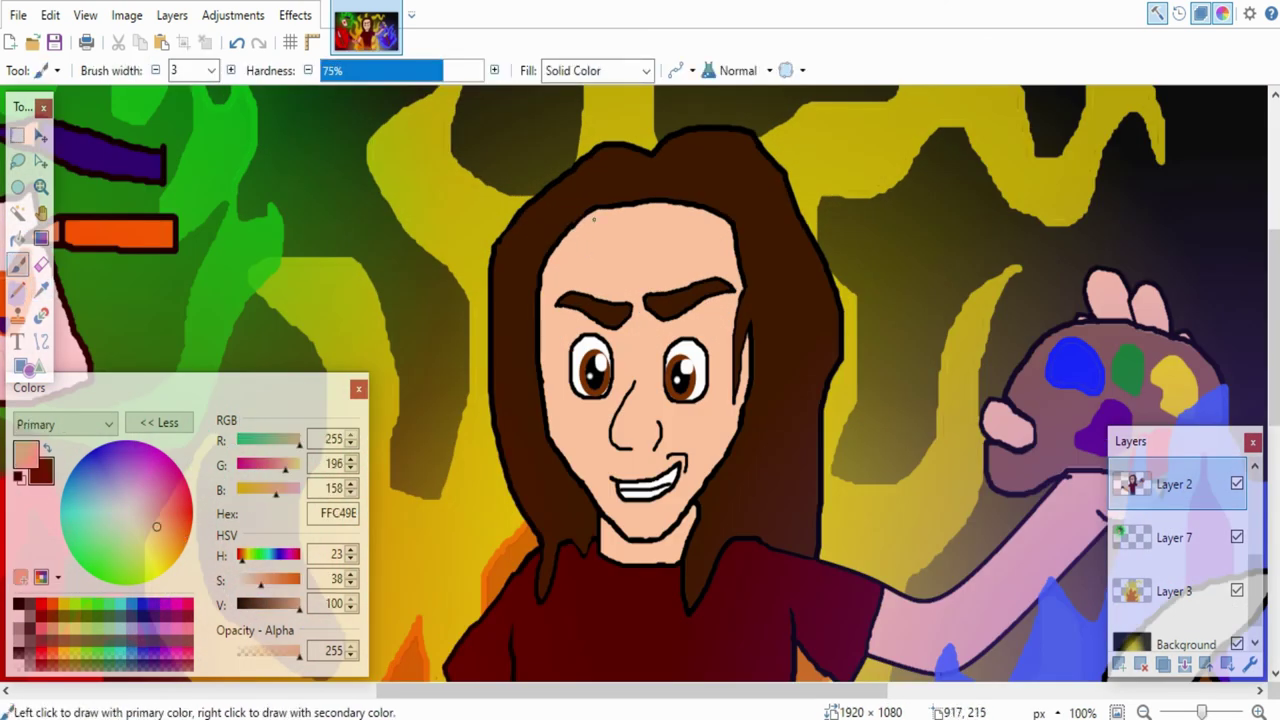
Step: Sample the hair brown, darken it to 210C00 and paint thin strand lines through the hair at brush width 3
scroll(594, 217, down, 6)
drag(725, 691, 681, 691)
scroll(721, 224, up, 5)
click(41, 290)
click(733, 417)
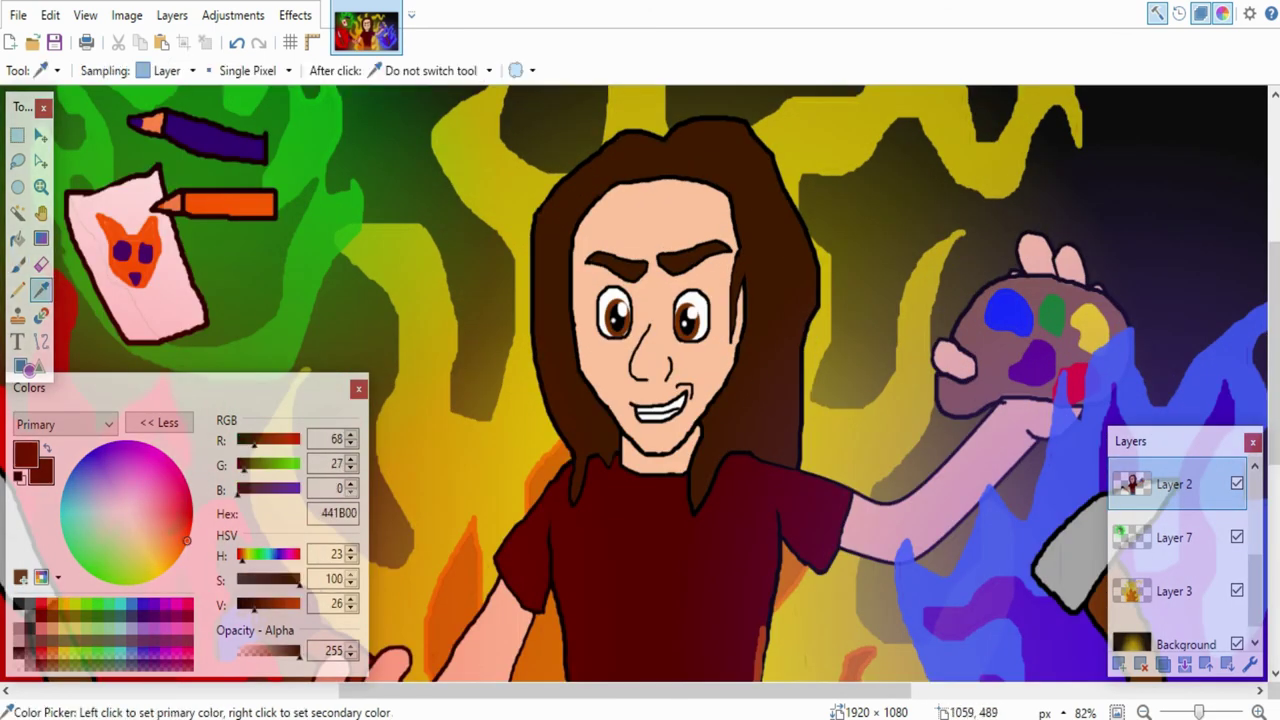
click(727, 422)
key(b)
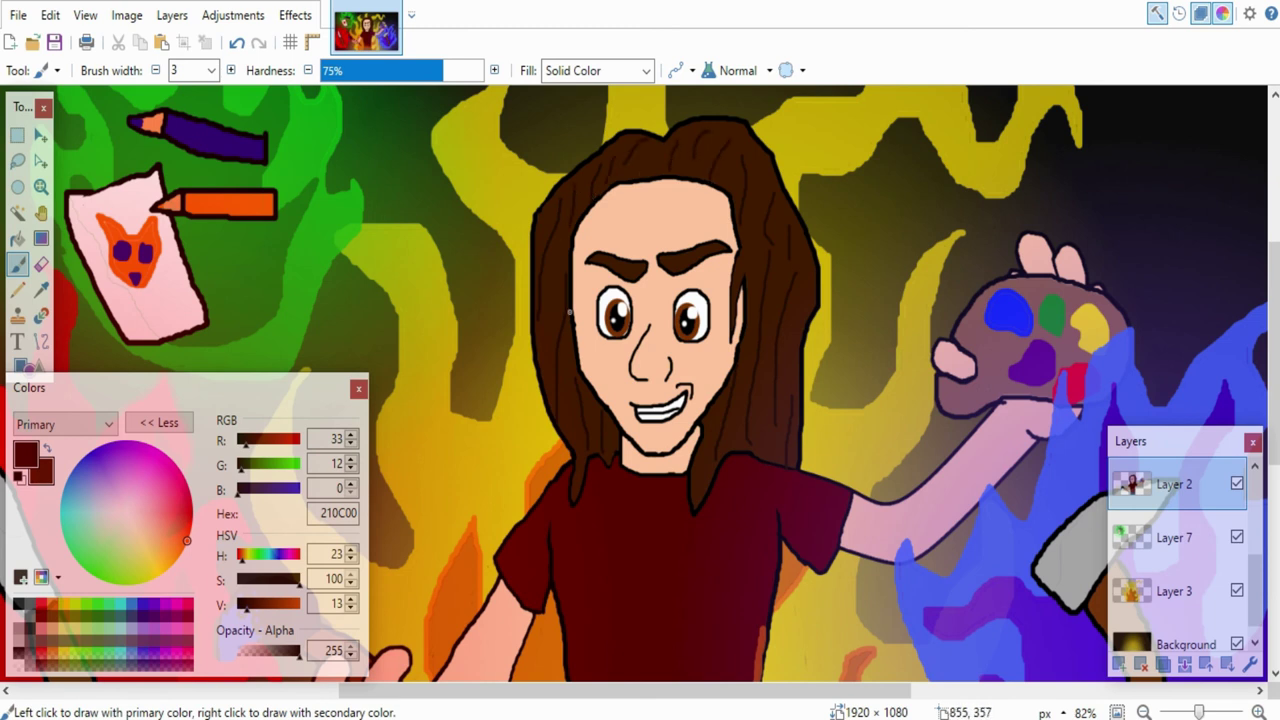
scroll(570, 312, down, 4)
scroll(623, 281, up, 5)
scroll(691, 266, down, 5)
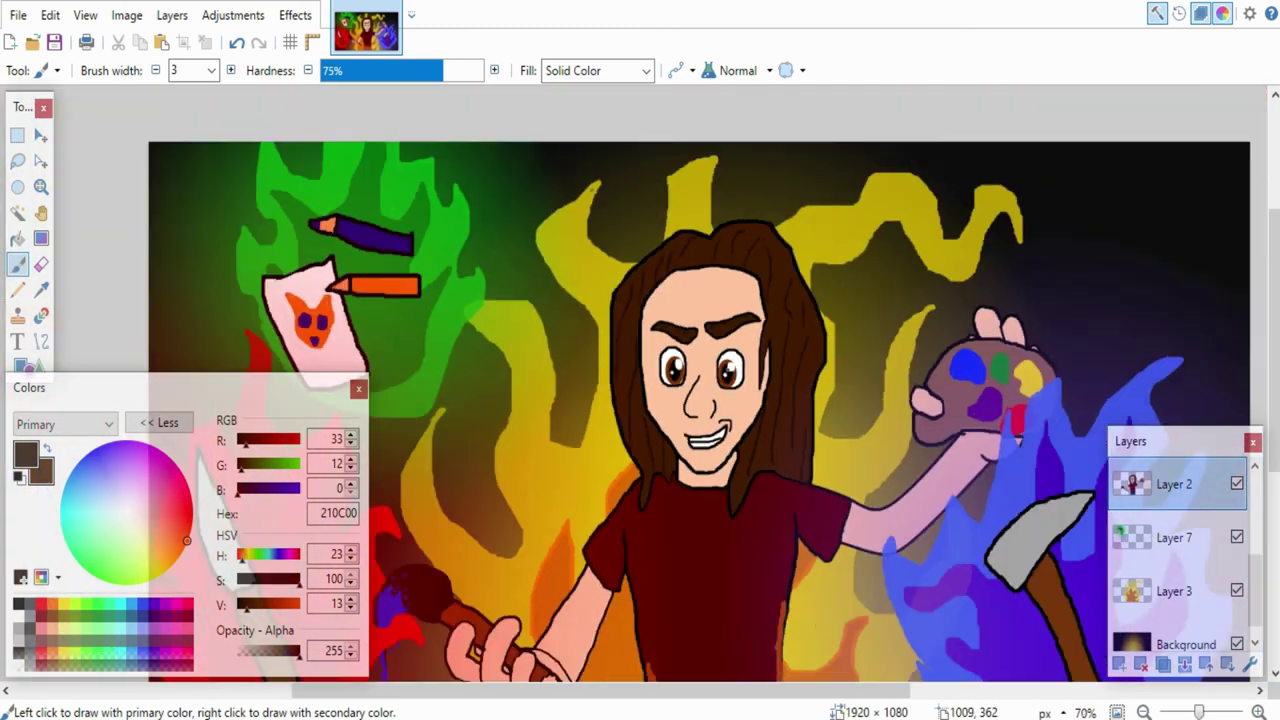